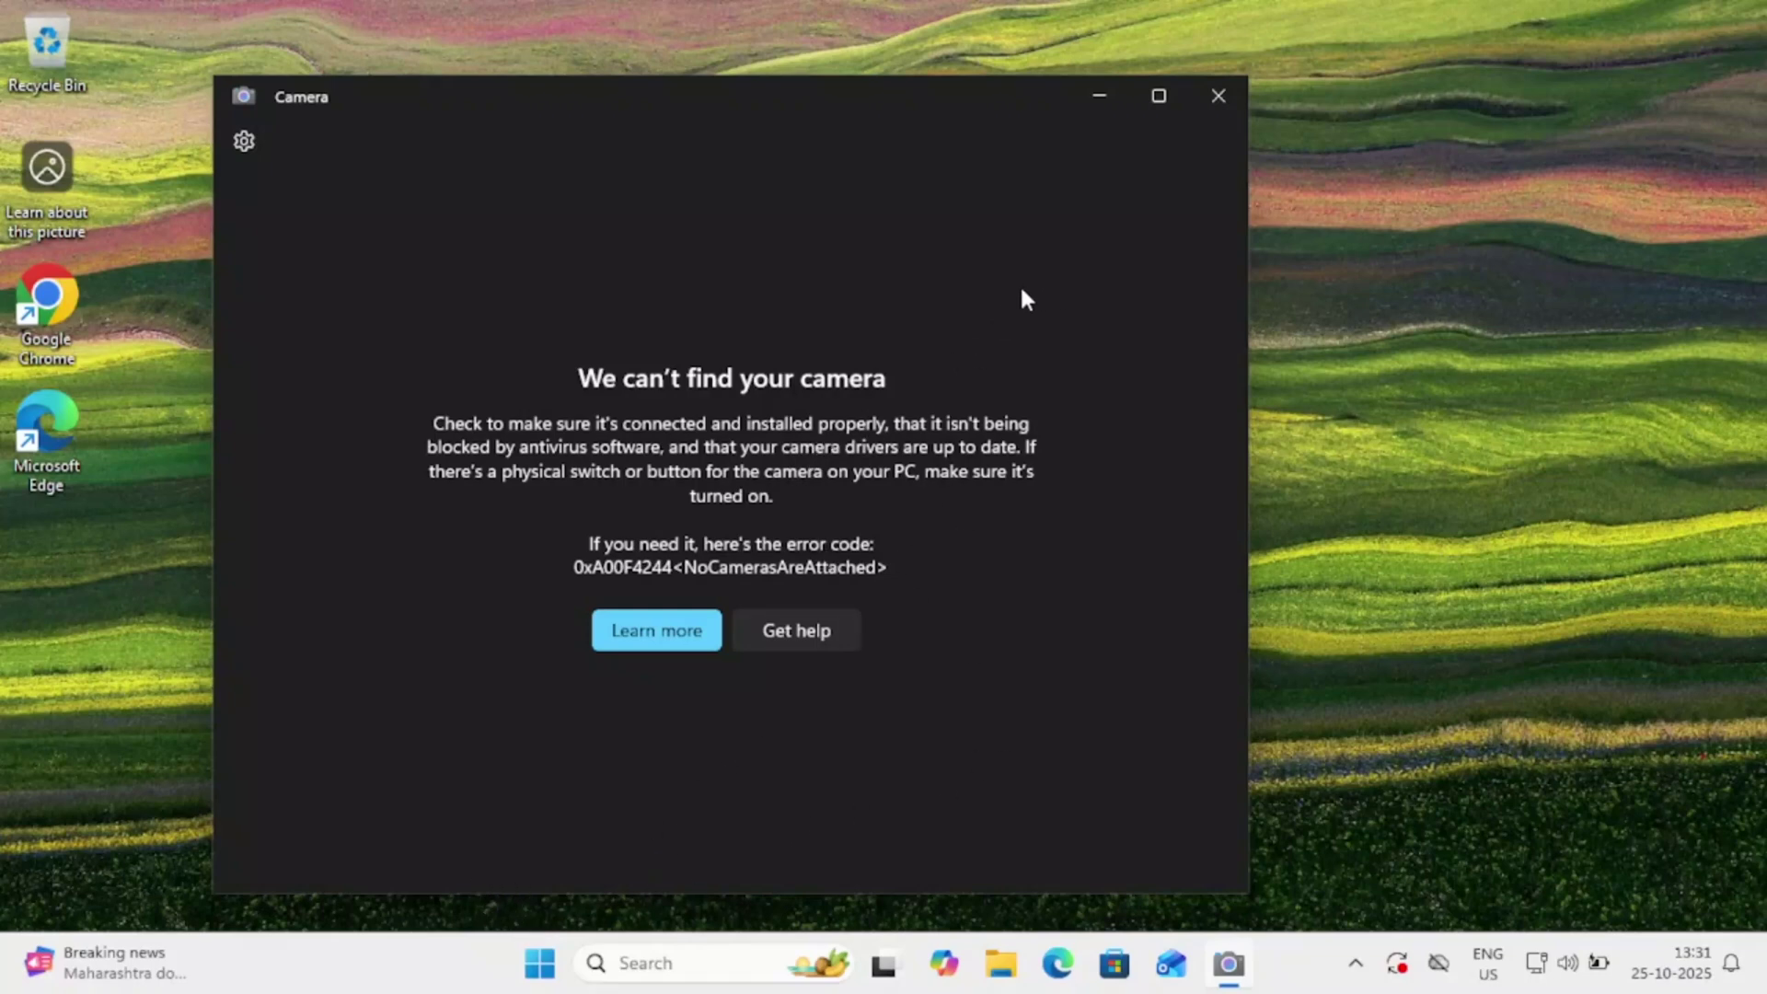
# - Close the Camera app and open Windows Settings
pyautogui.click(1231, 111)
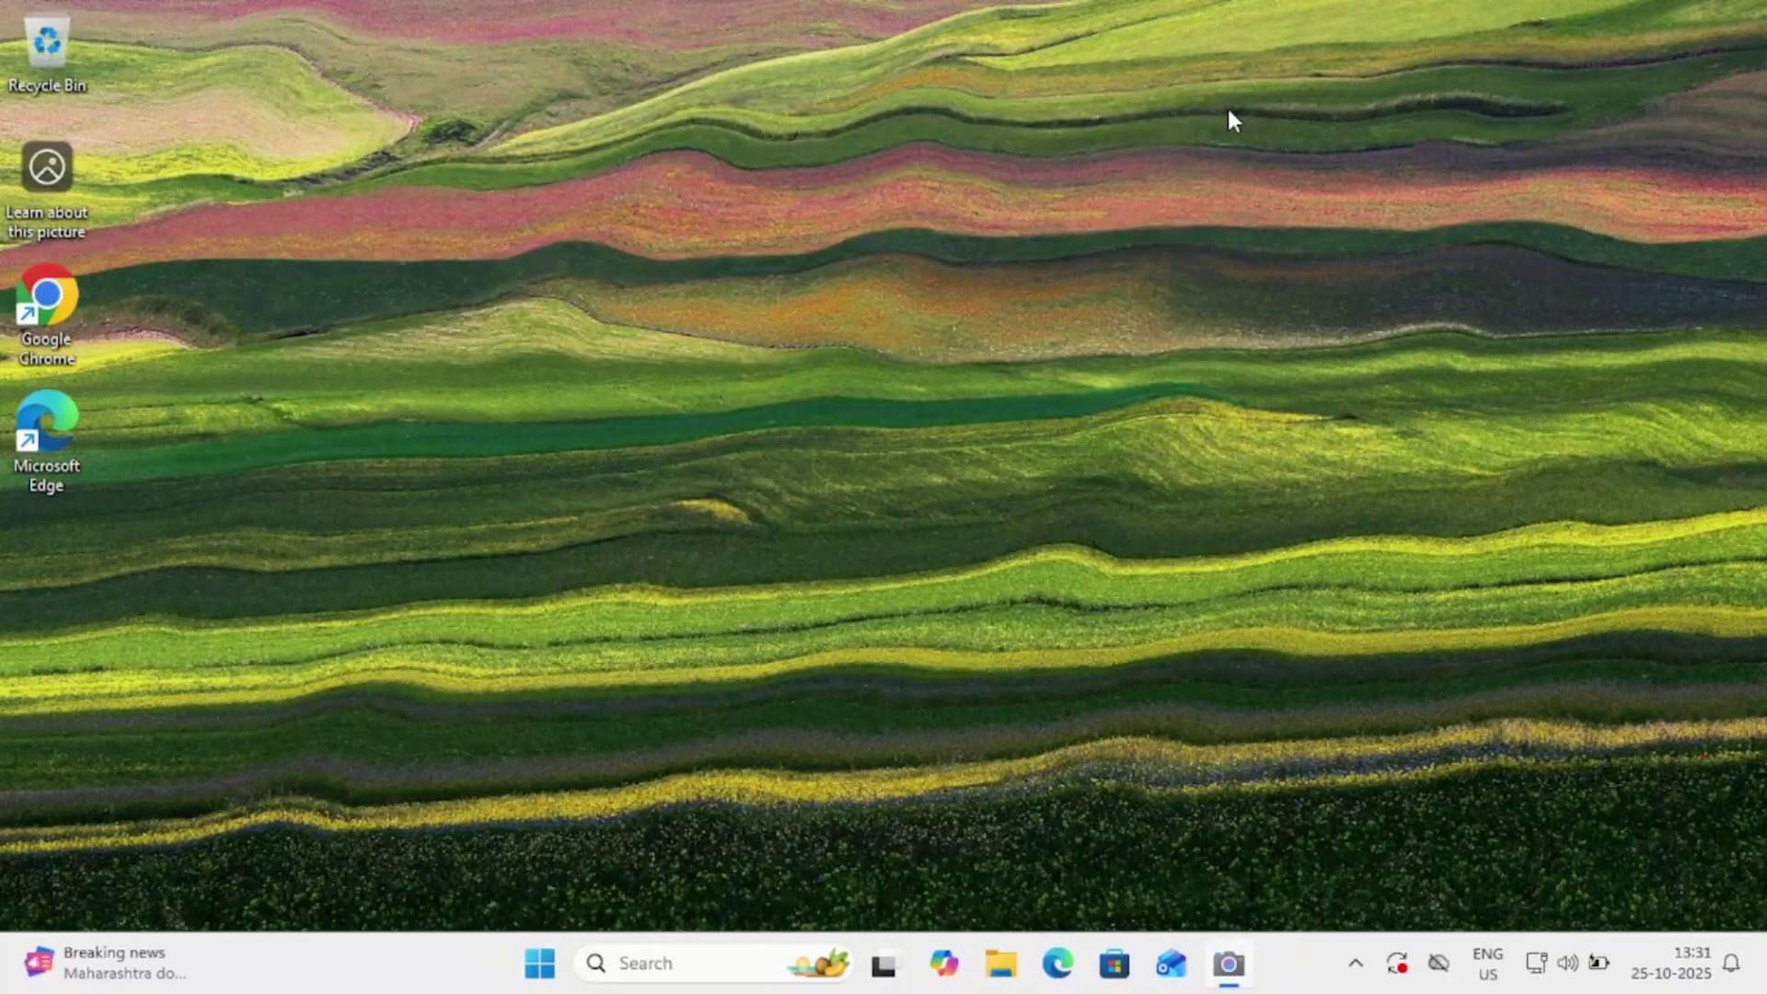
pyautogui.click(696, 961)
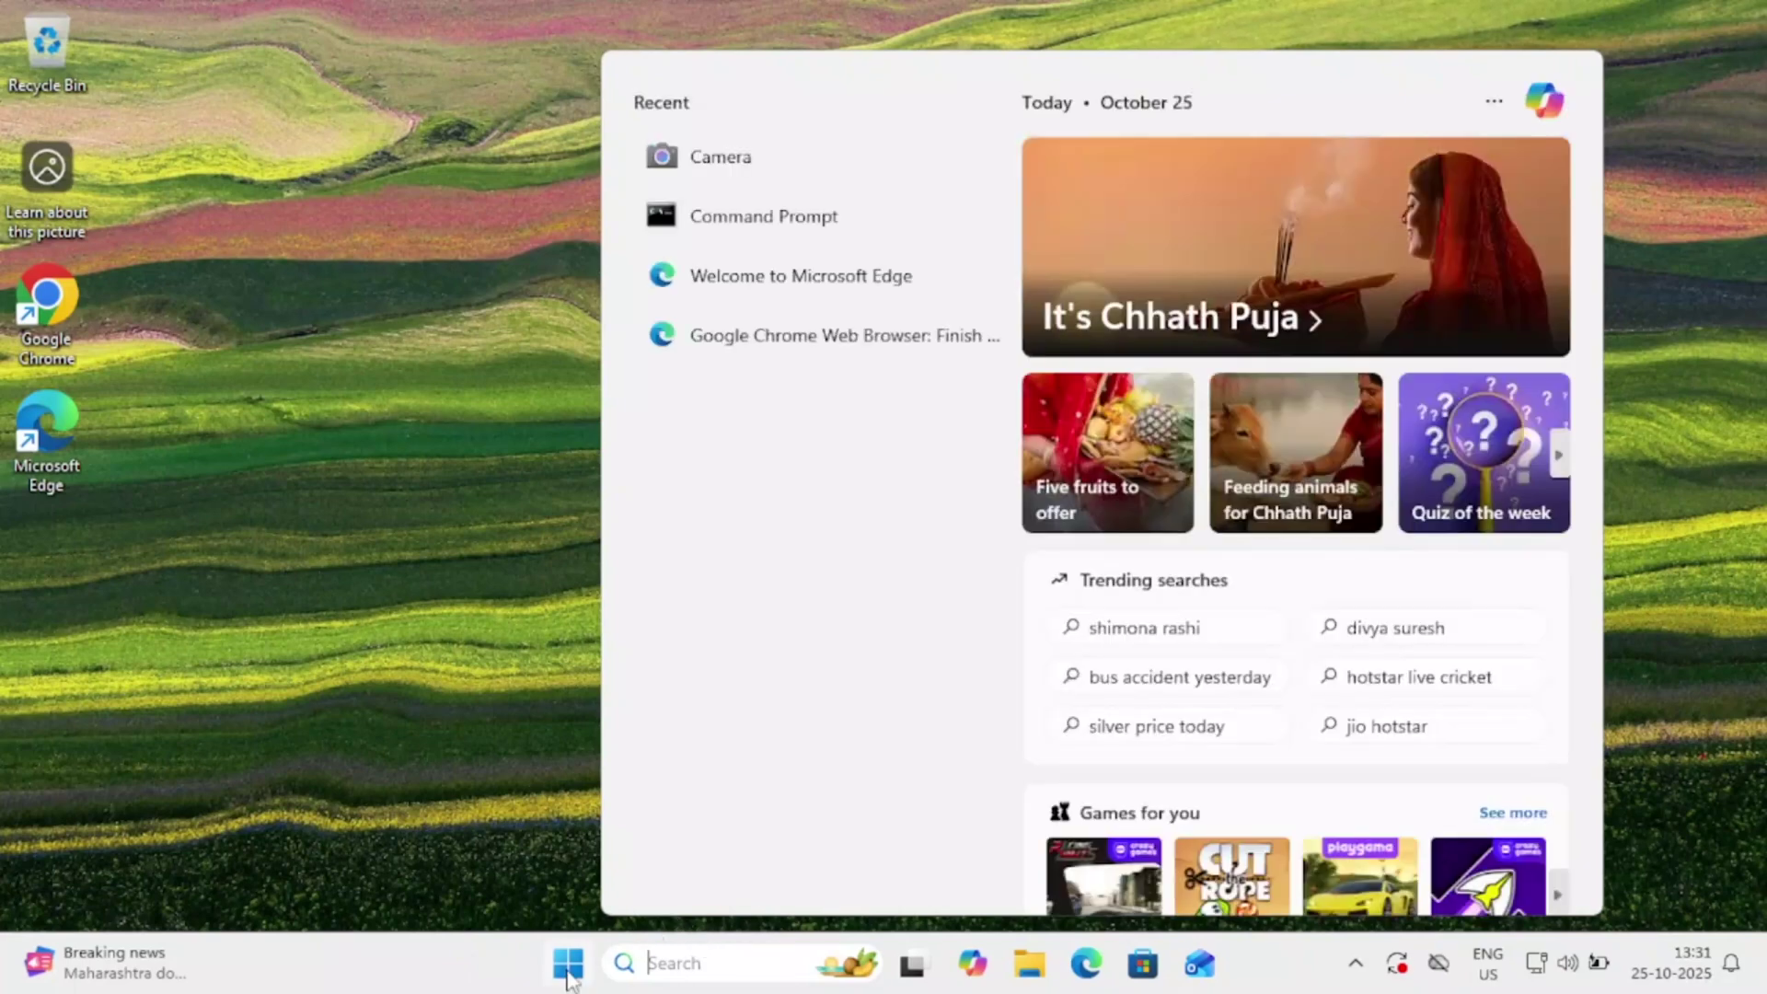
pyautogui.click(568, 973)
pyautogui.click(568, 973)
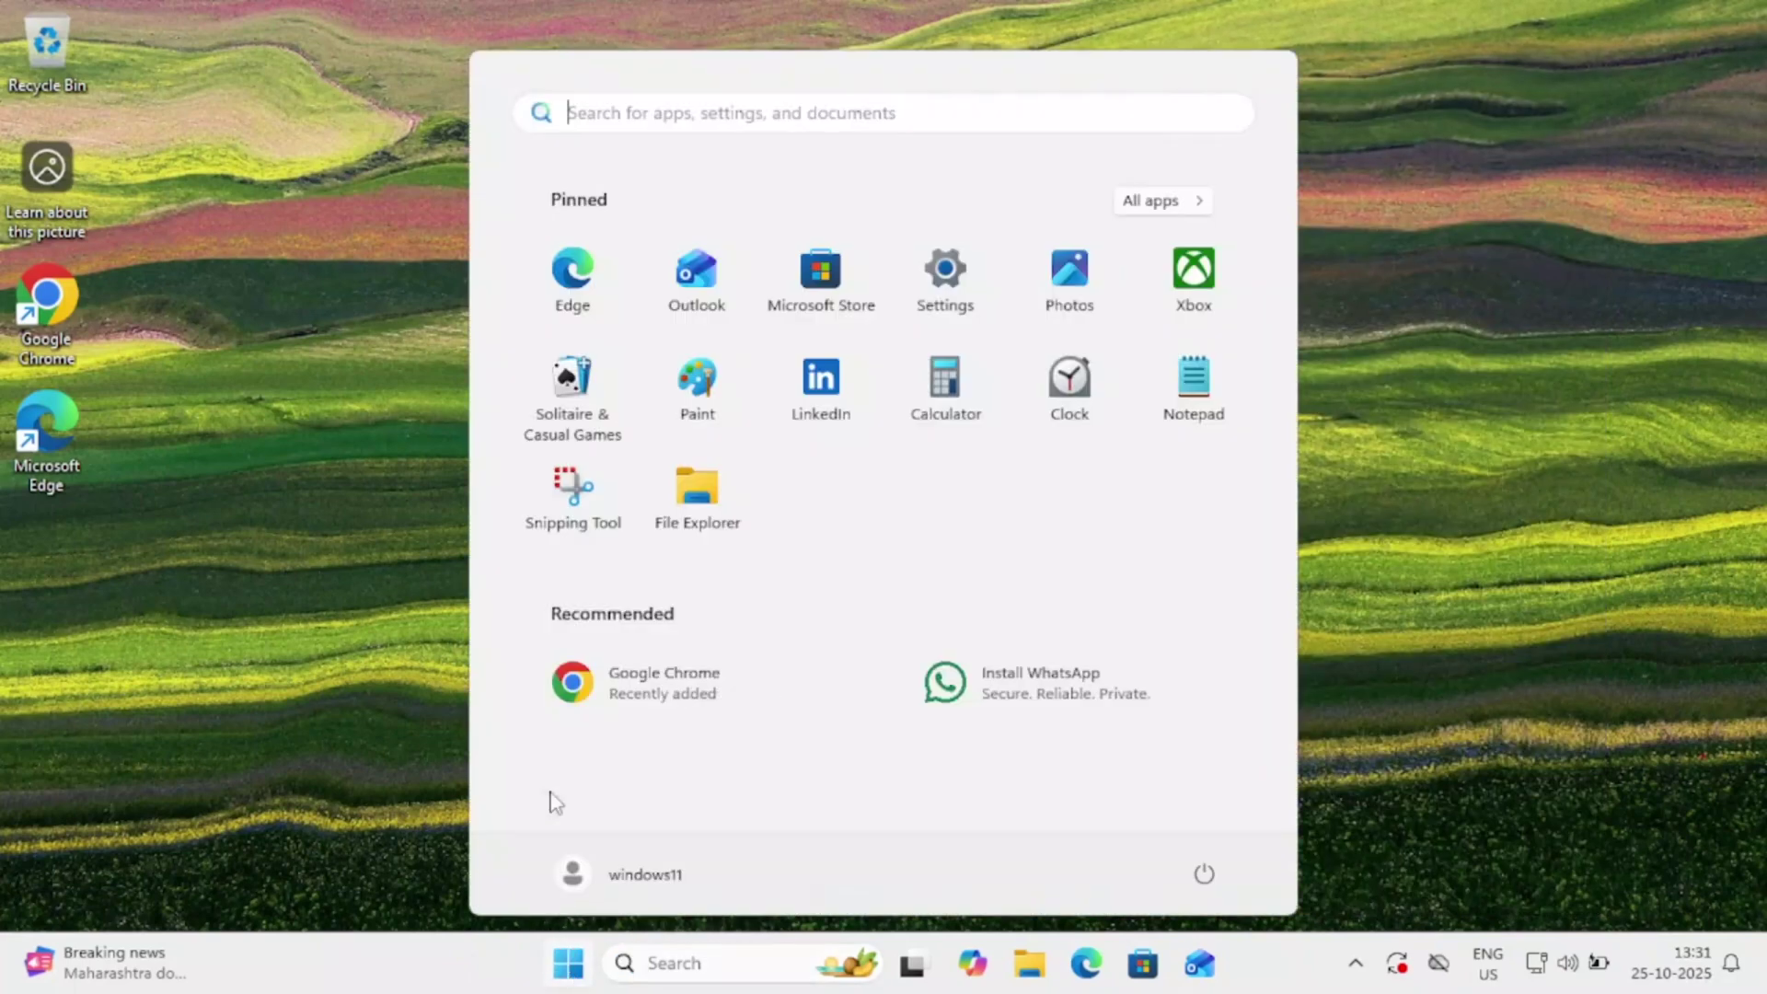
pyautogui.click(962, 315)
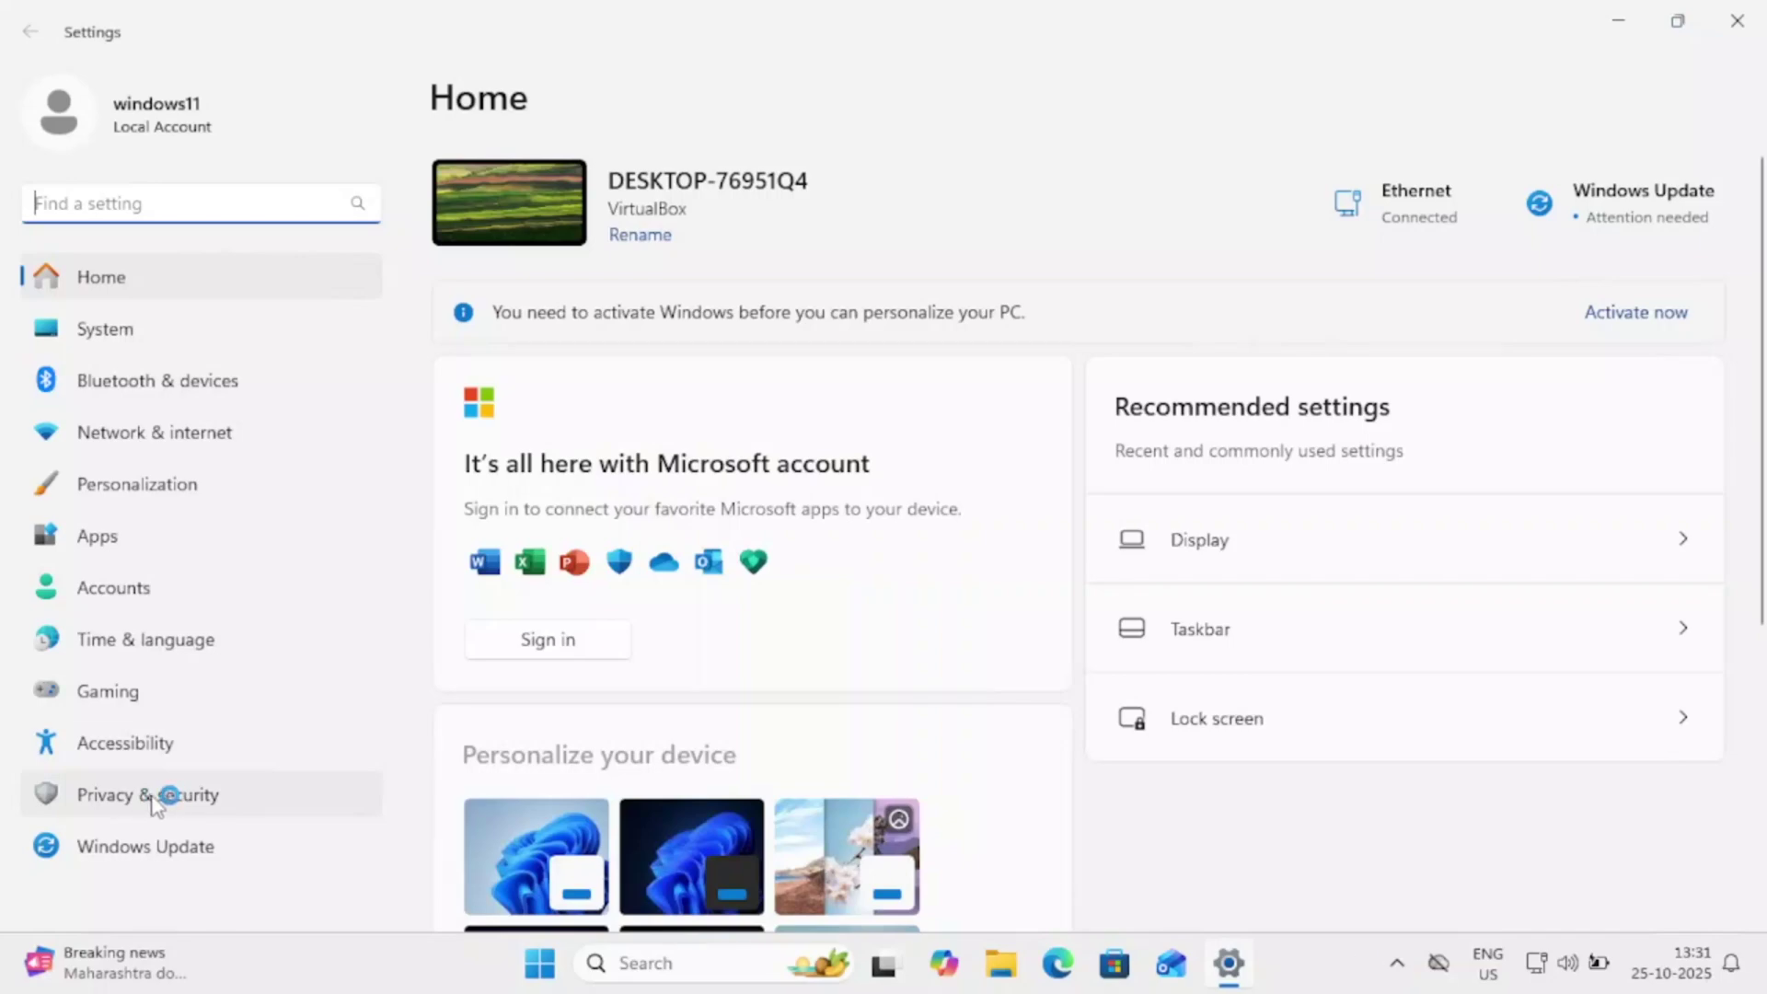
# - Open the Camera app permissions page under Privacy & security
pyautogui.click(157, 799)
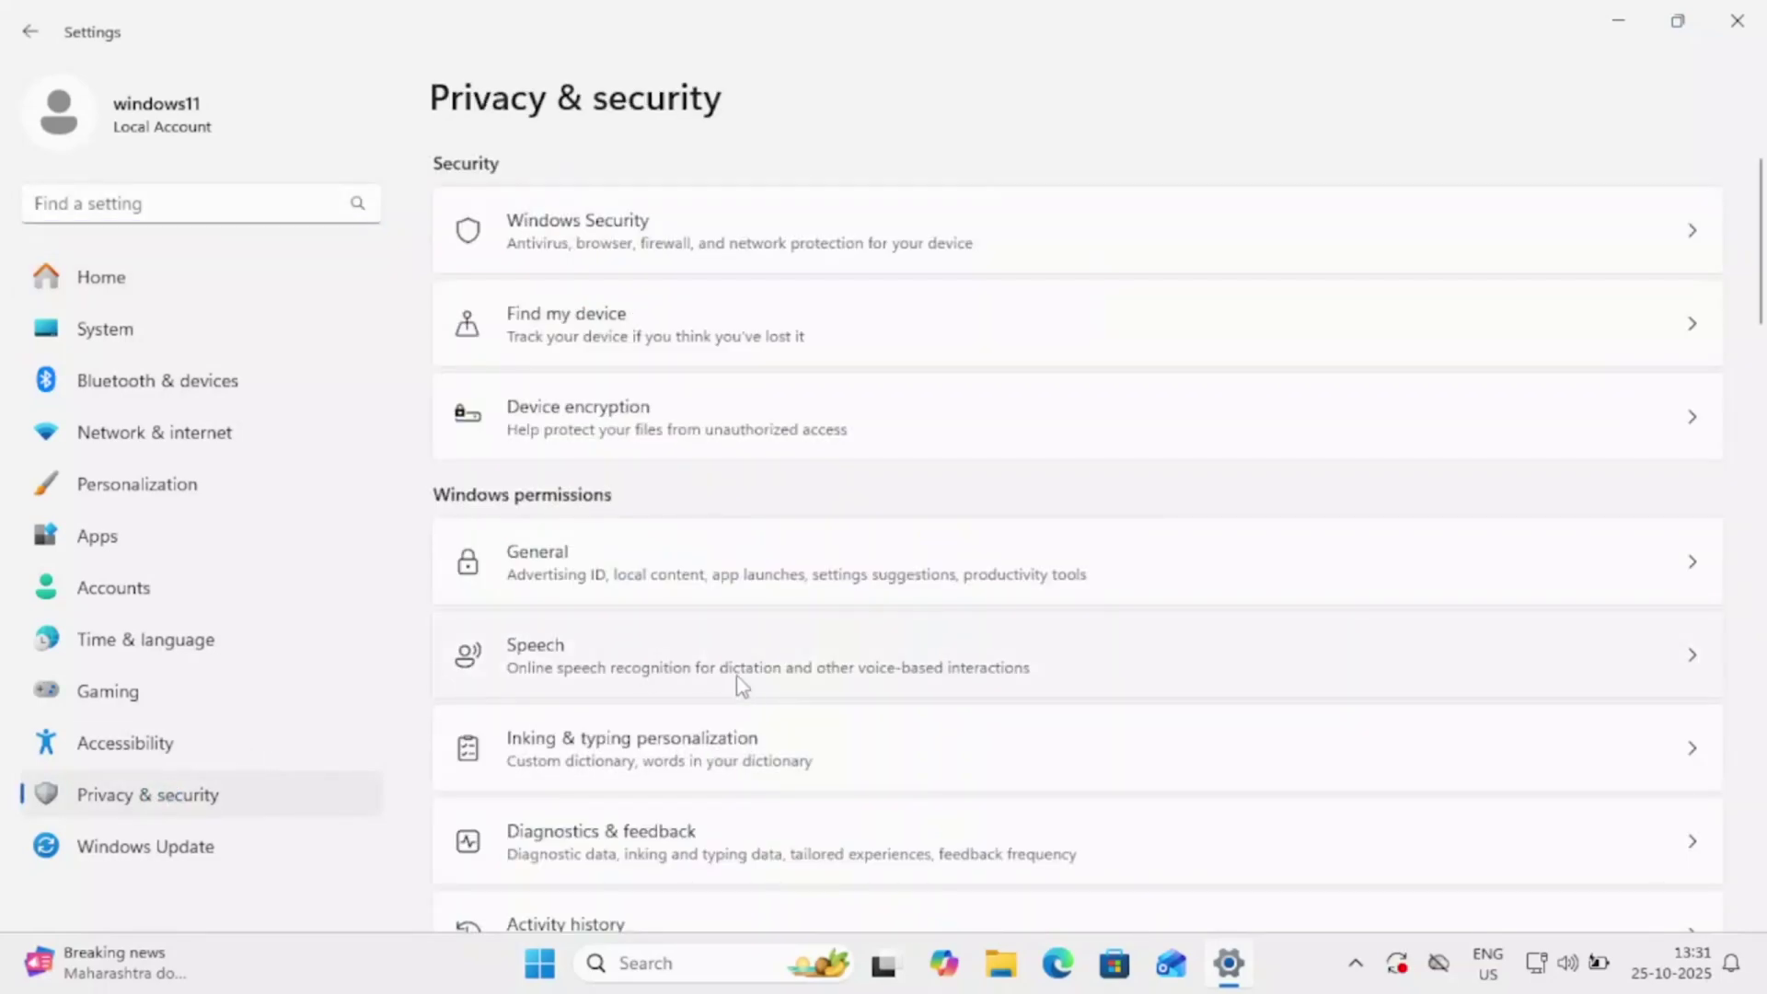
pyautogui.scroll(-6, 742, 685)
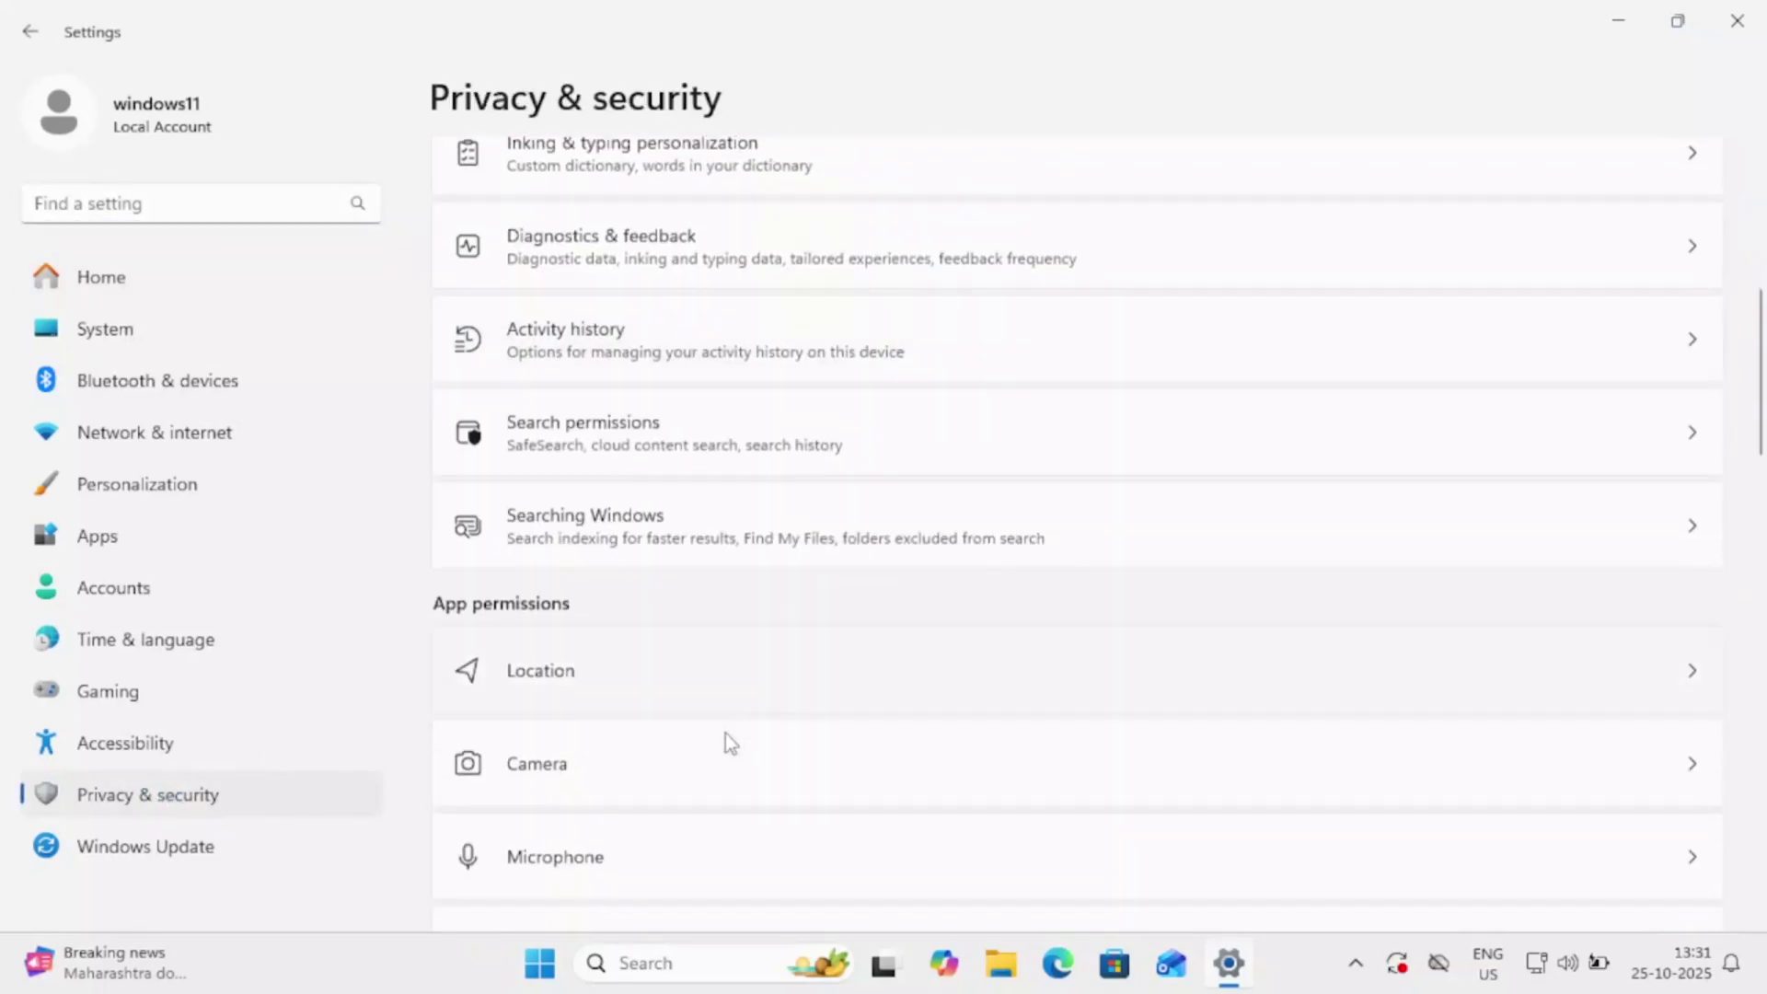
pyautogui.click(654, 778)
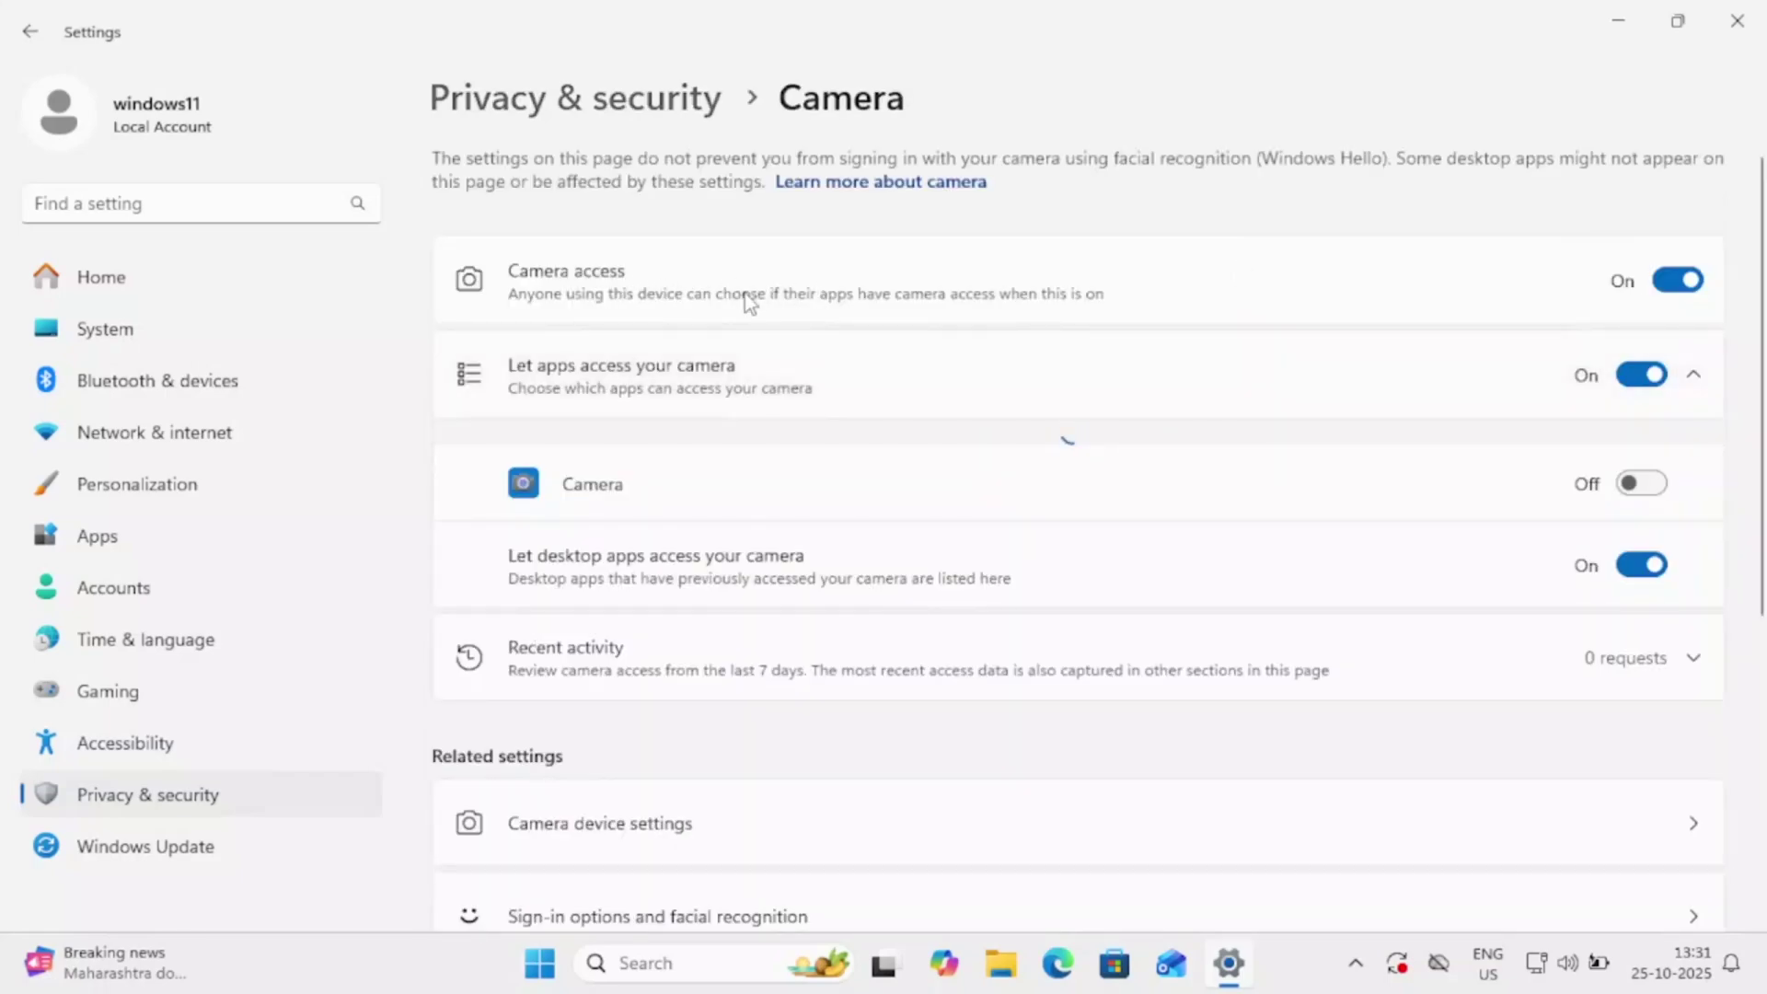
# - Switch off Camera access for the device and test the Camera app, closing it when done
pyautogui.click(1677, 280)
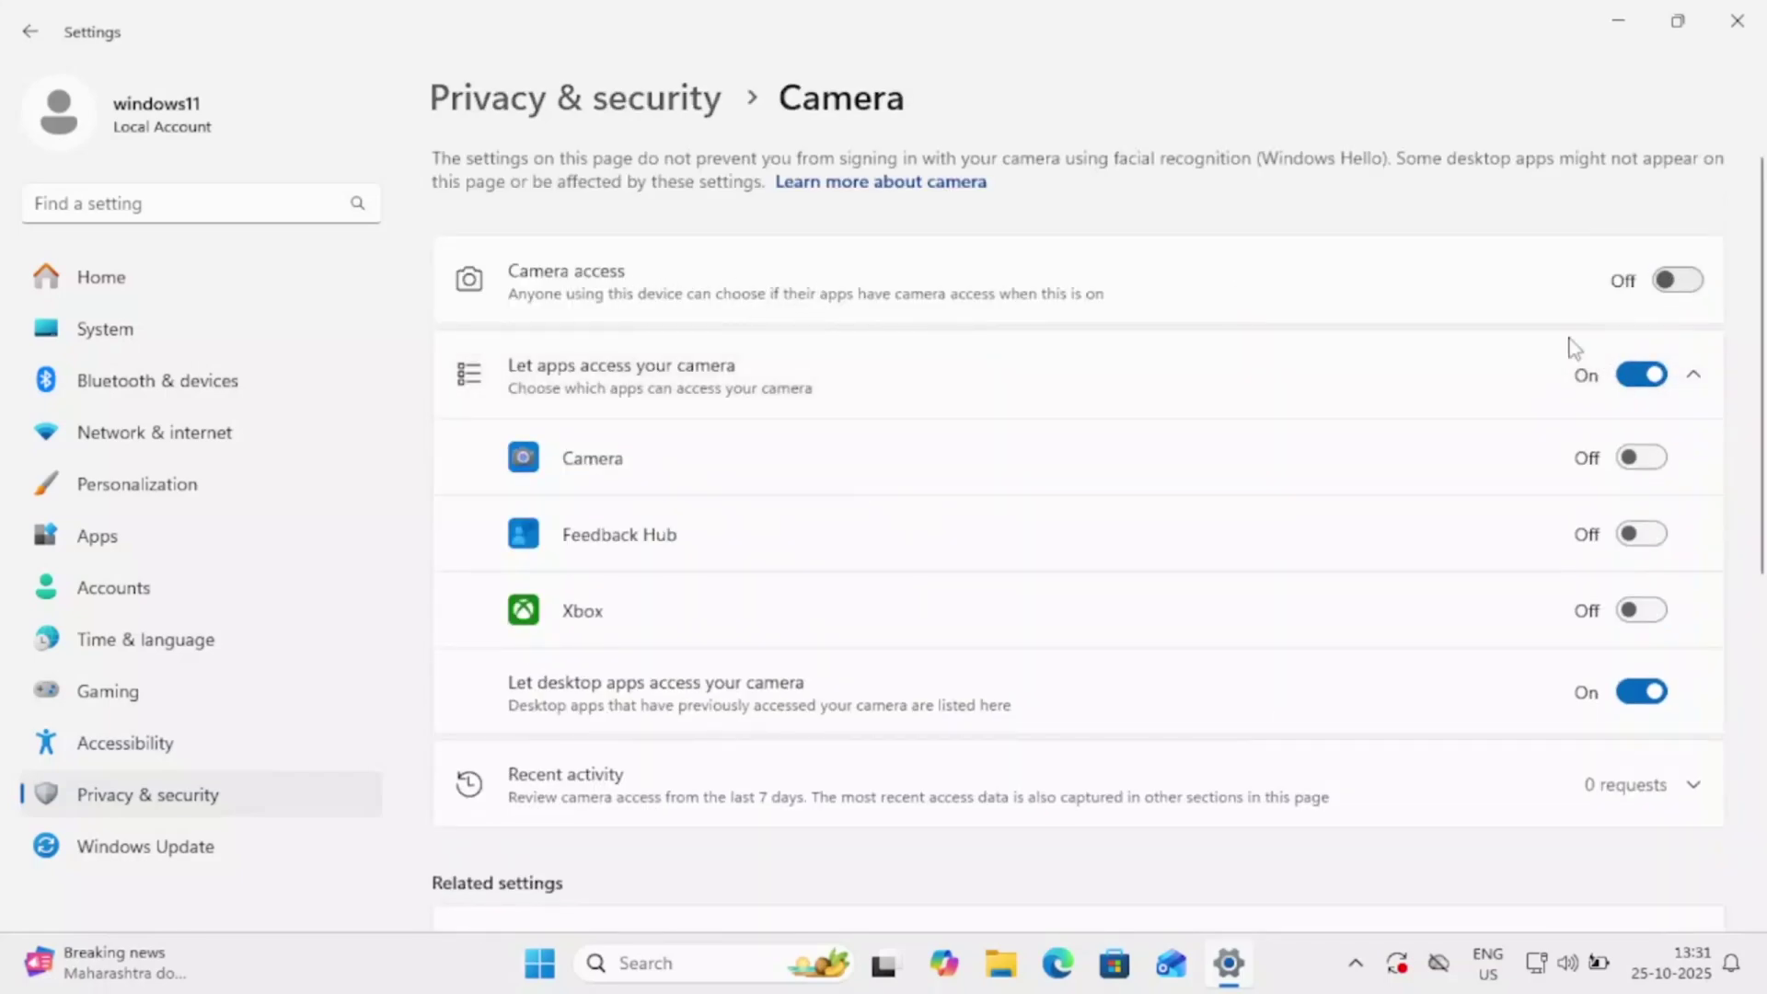
pyautogui.click(703, 961)
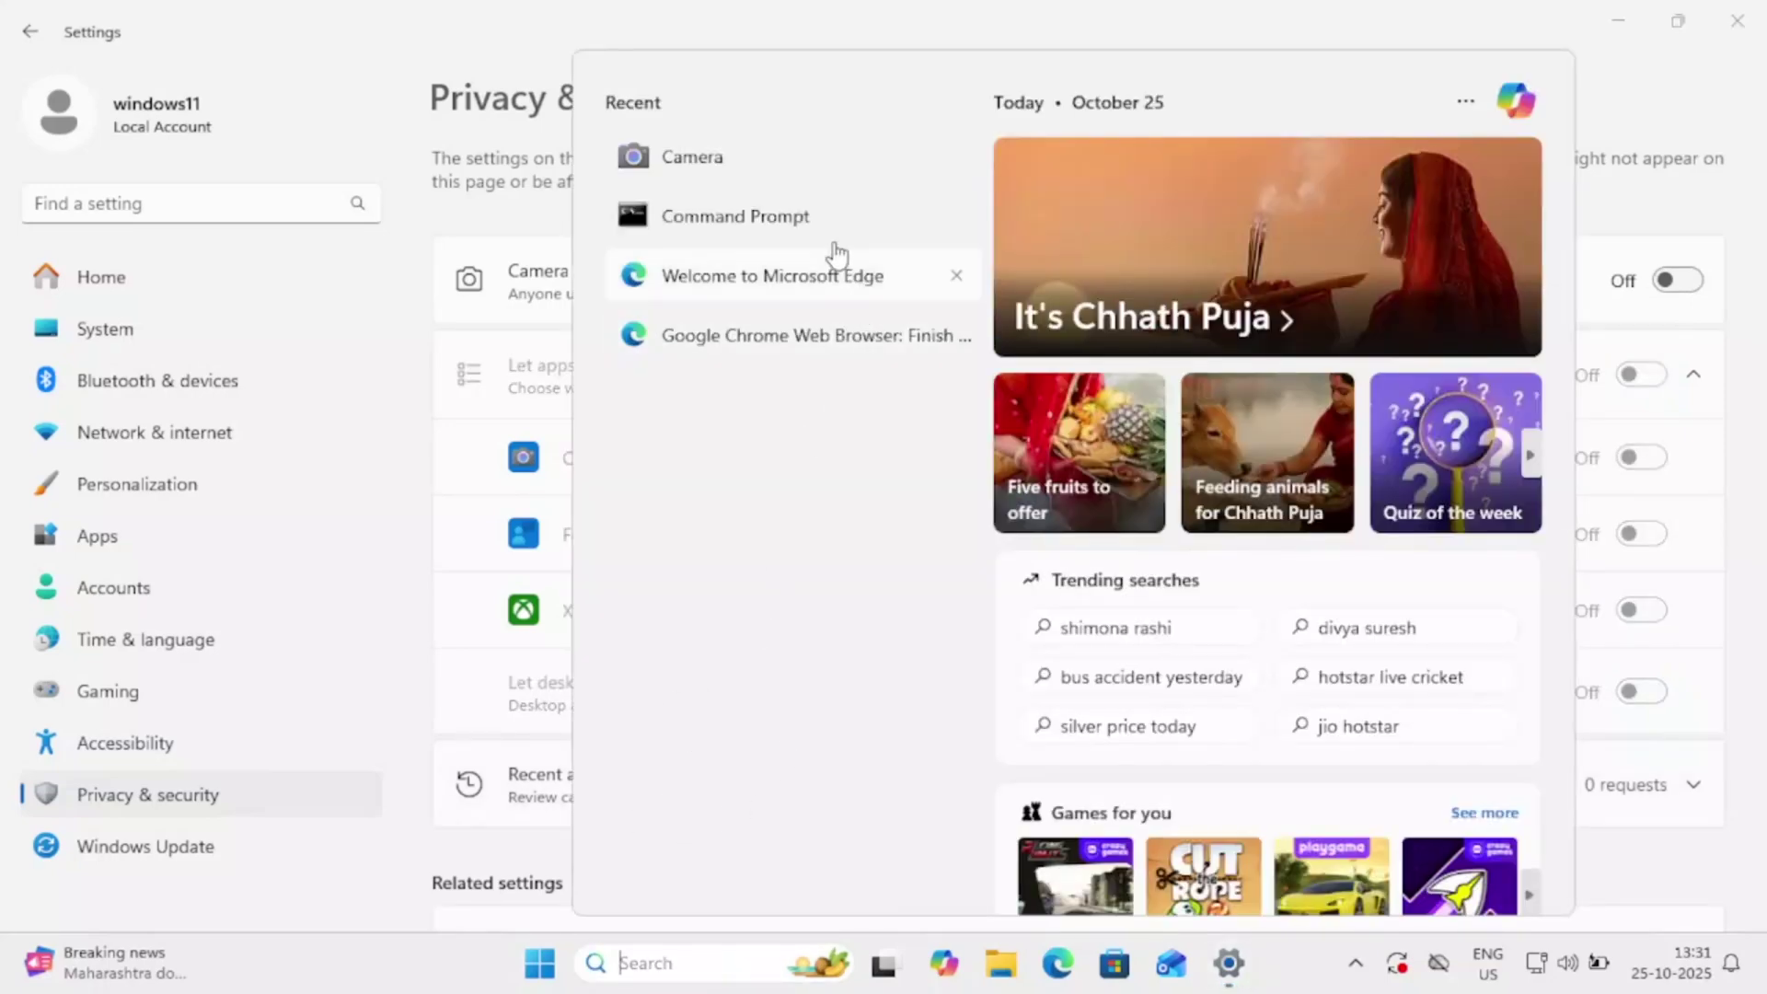
pyautogui.click(725, 169)
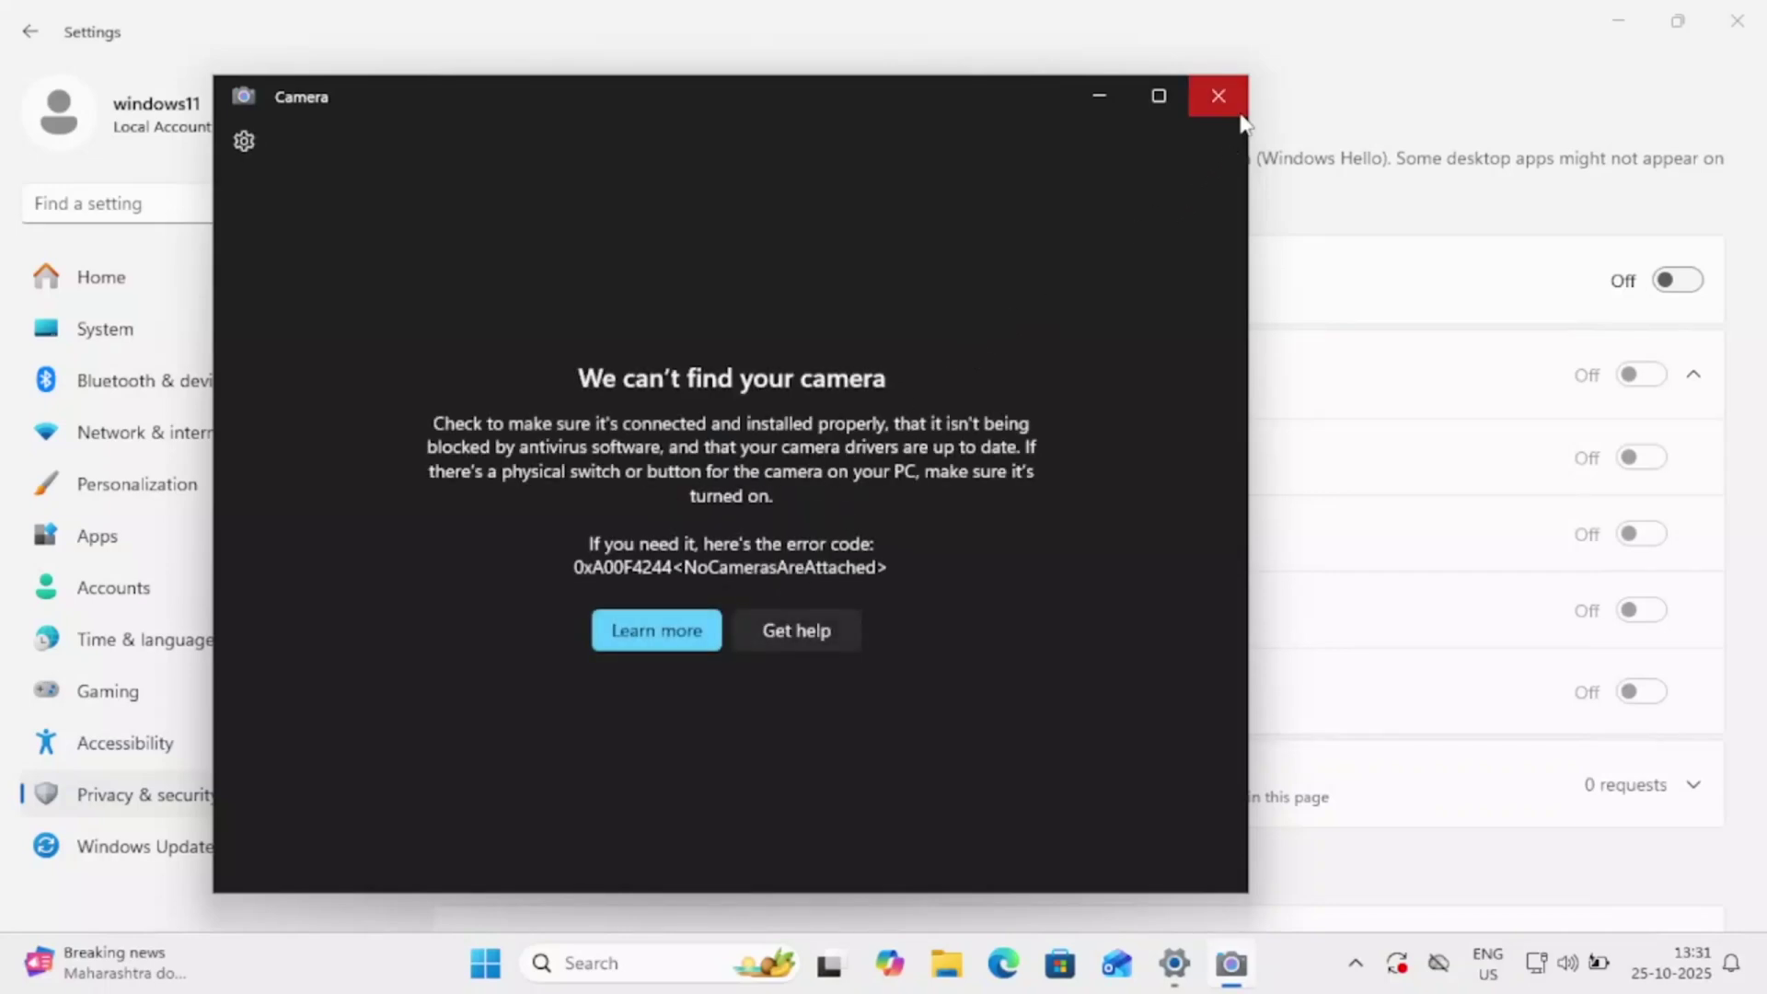
pyautogui.click(1218, 96)
# - Enable Camera access, Let apps access your camera, and the permission for the Camera app
pyautogui.click(1677, 280)
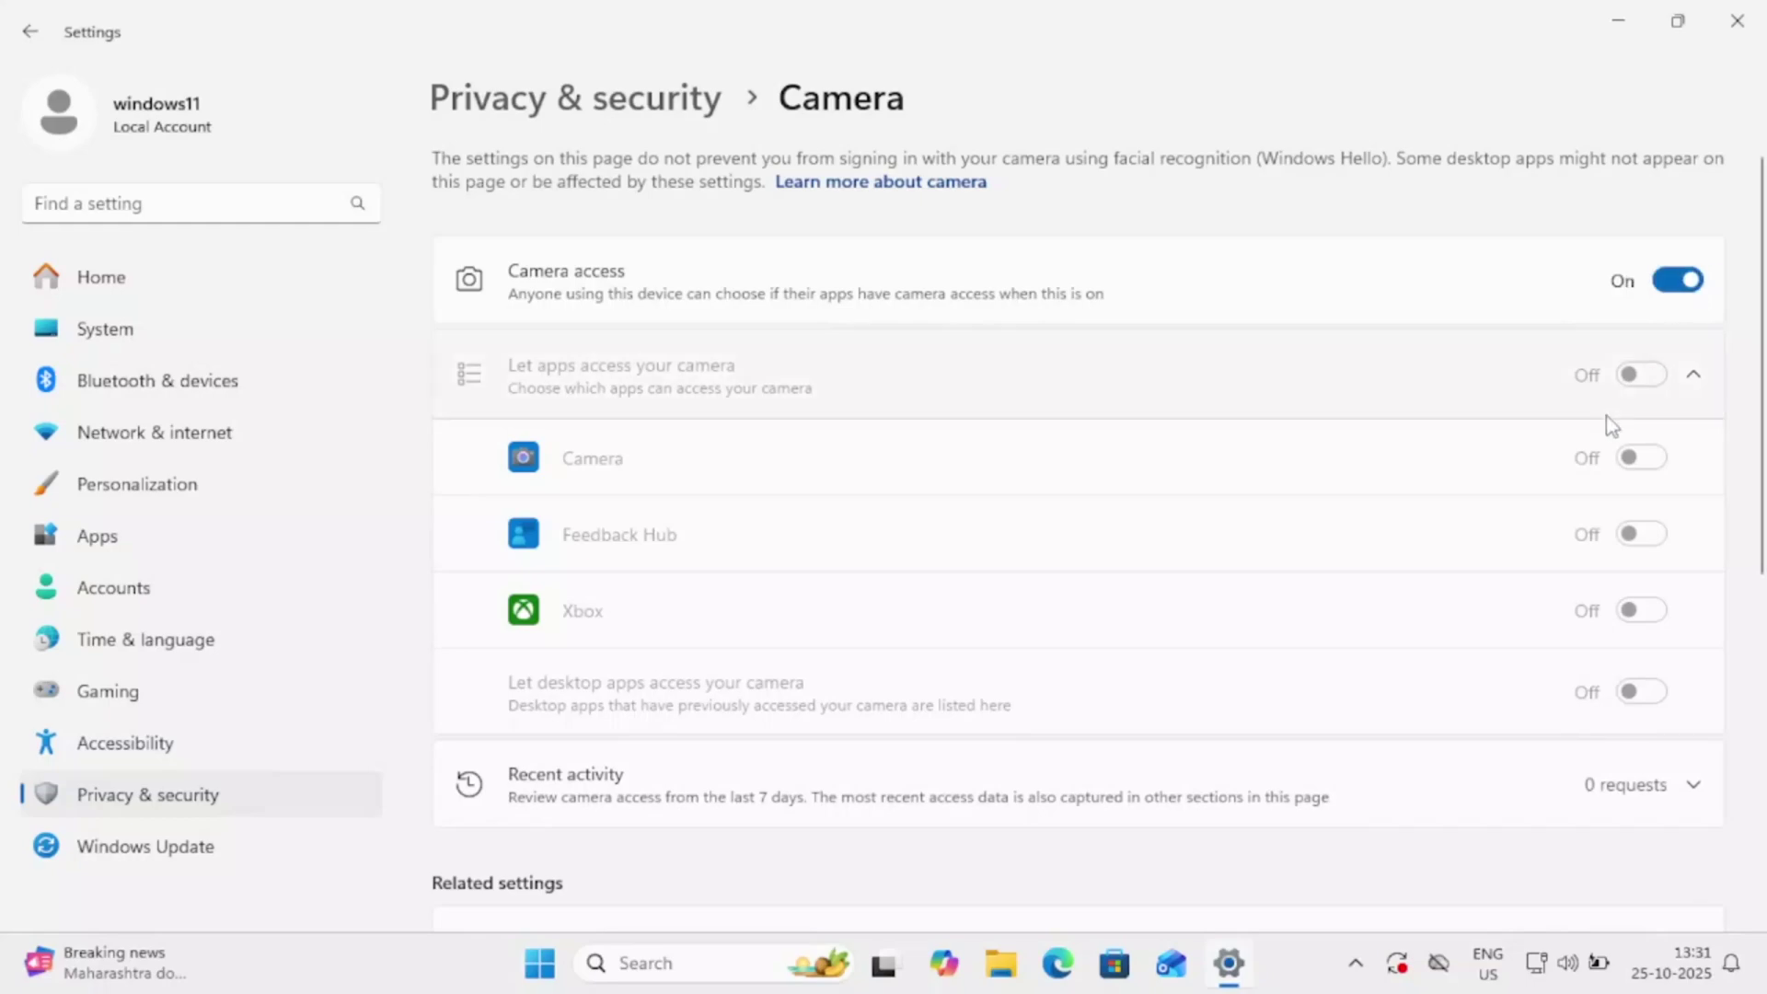
pyautogui.click(1640, 377)
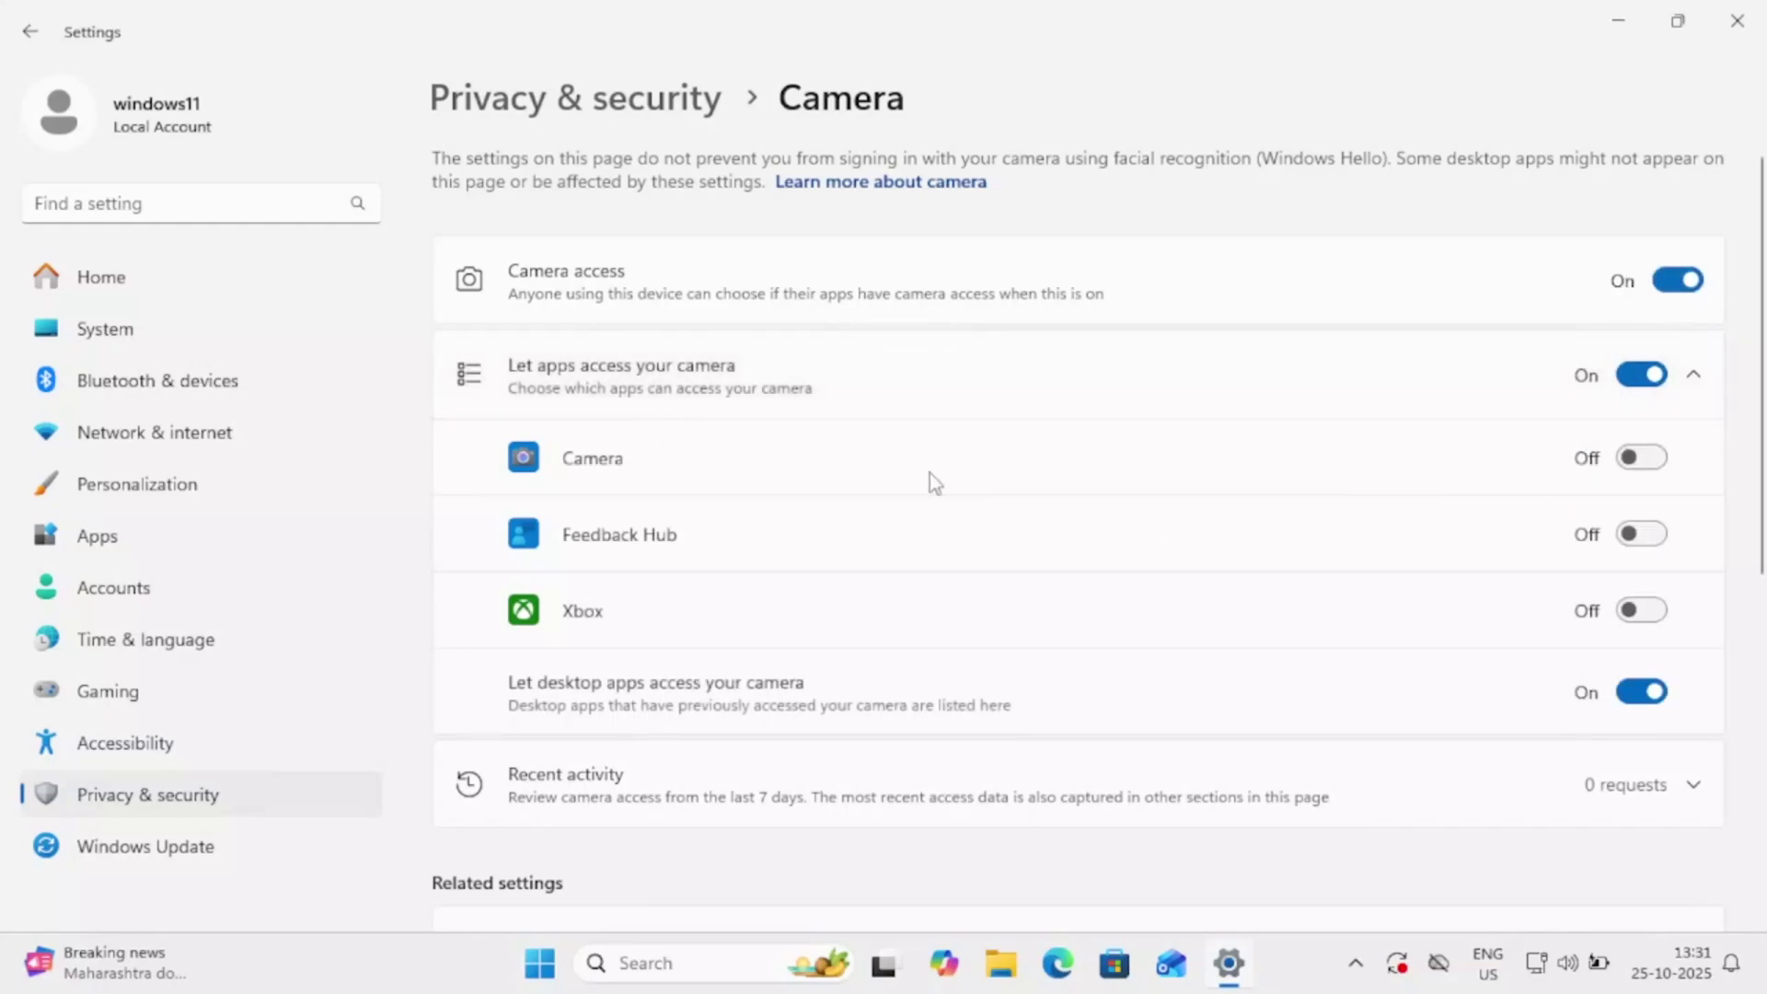
pyautogui.click(1647, 461)
# - Launch the Camera app to test it with the permissions enabled, and close it after checking
pyautogui.click(644, 963)
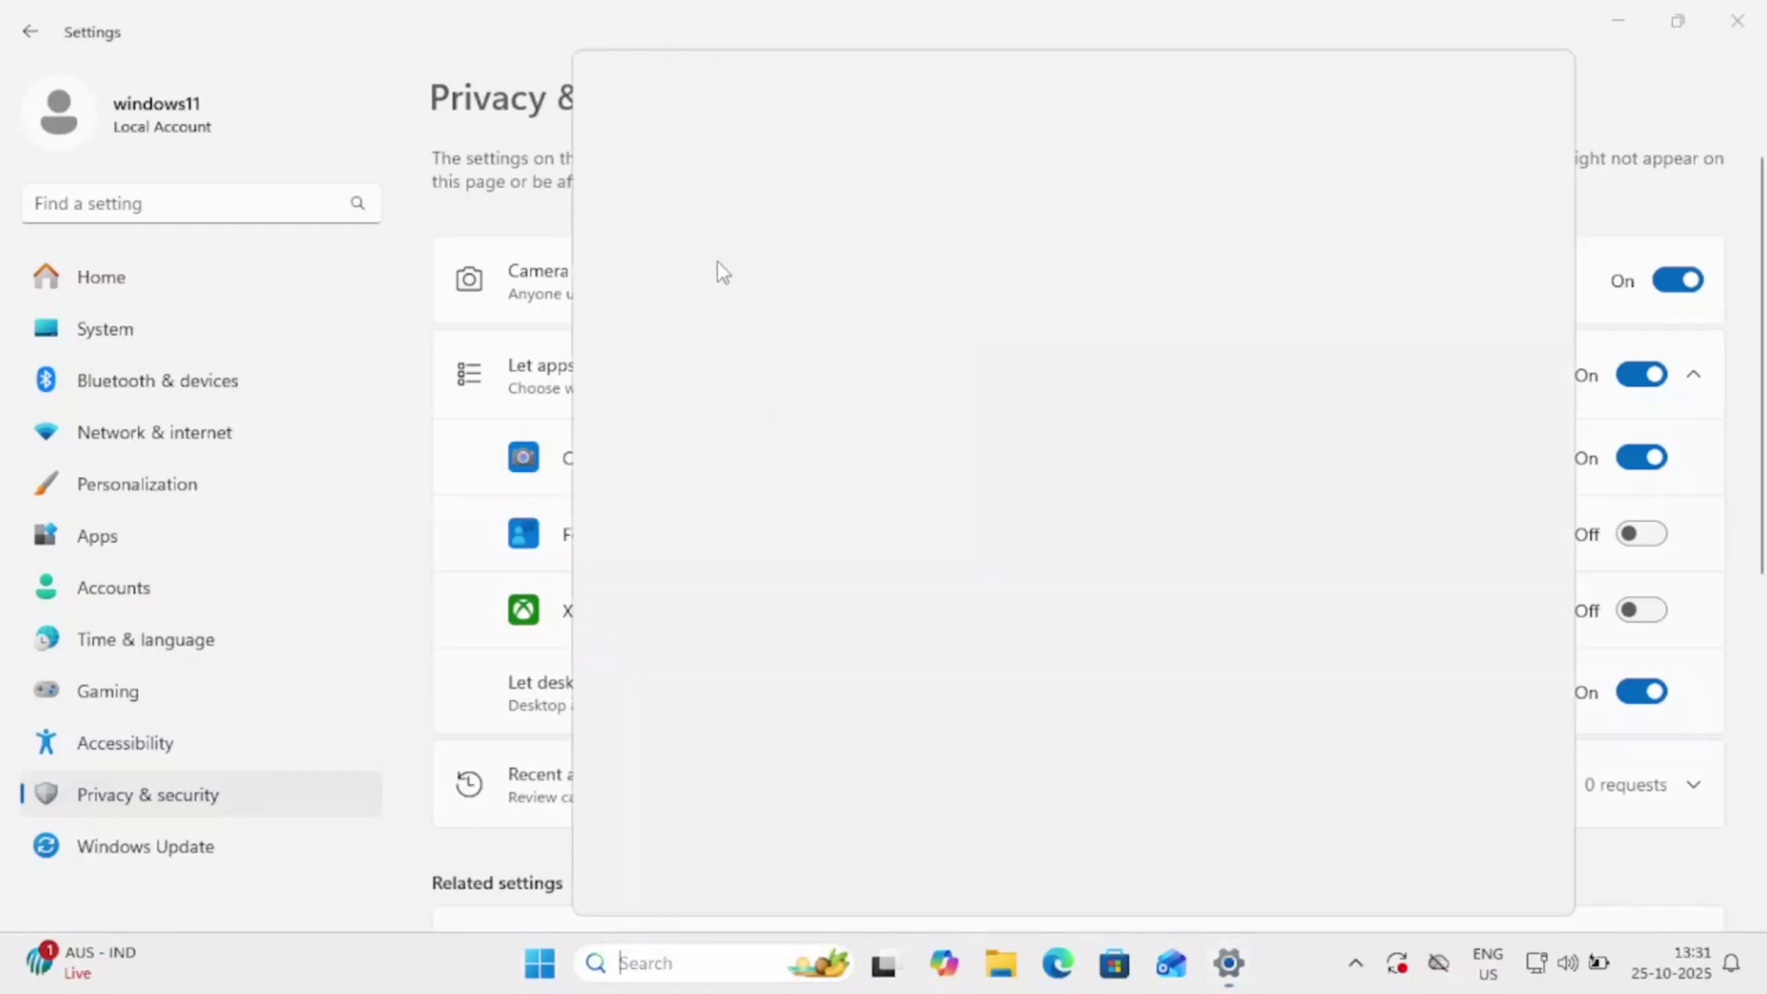
pyautogui.click(692, 158)
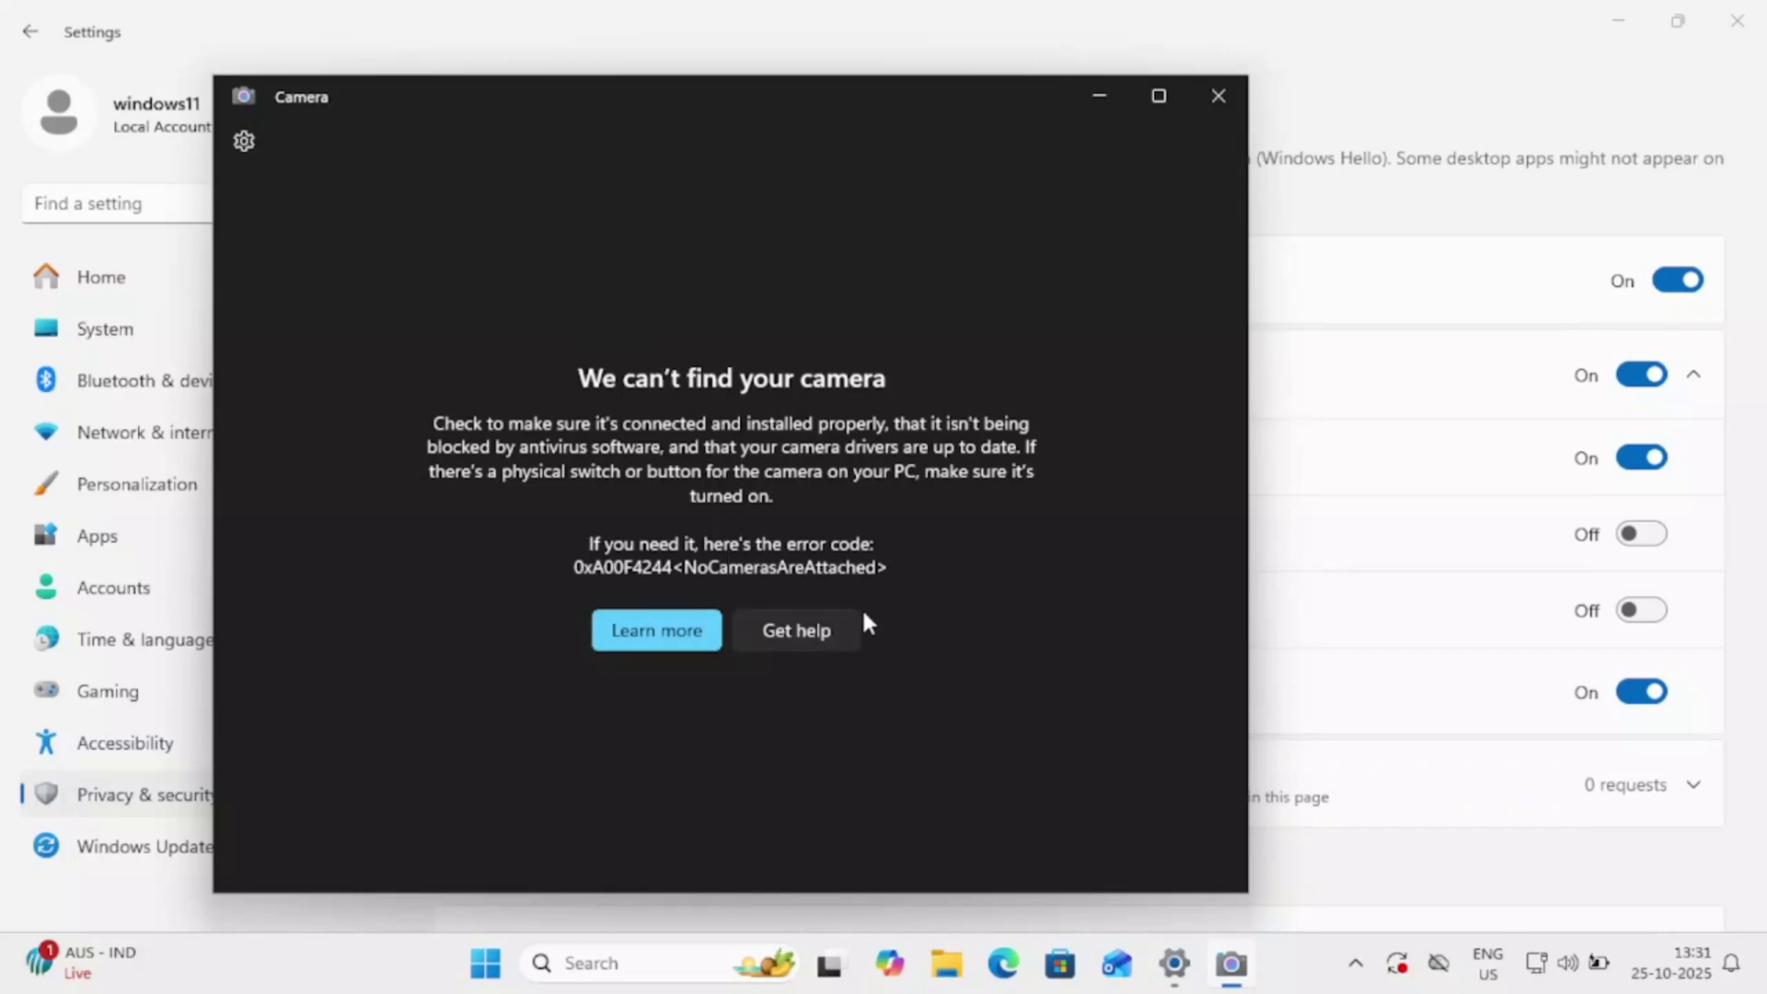
pyautogui.click(1221, 97)
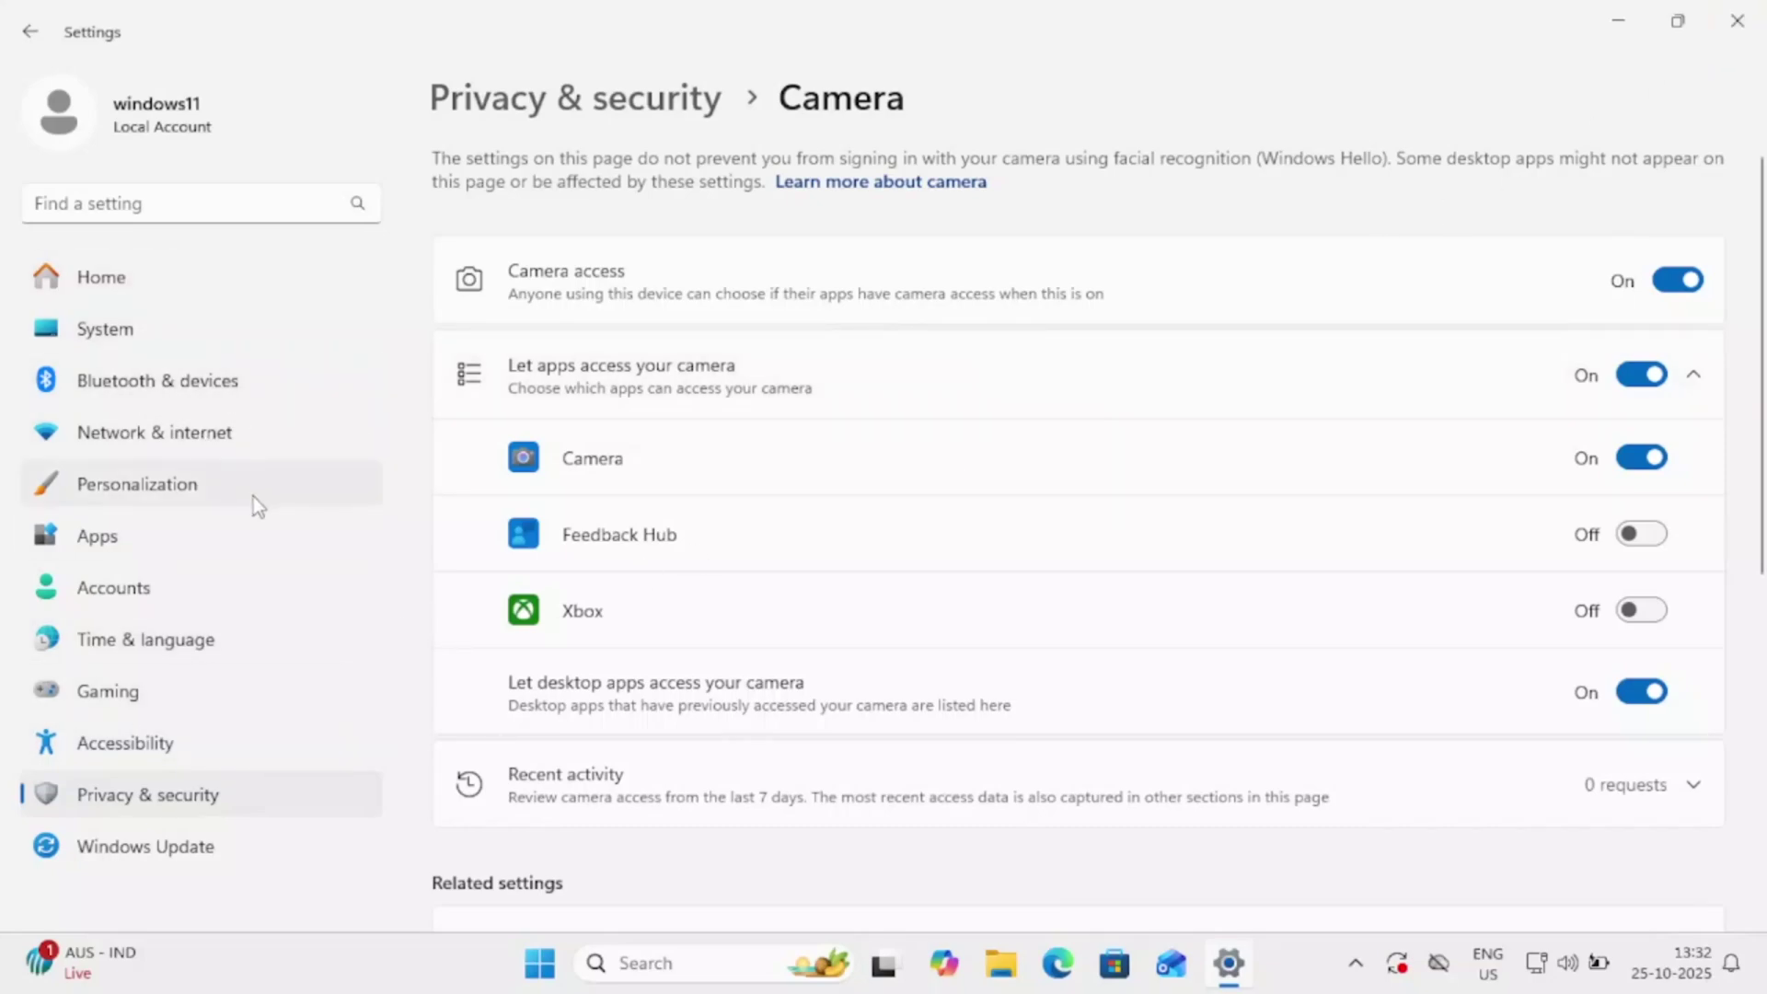
# - Search Settings for "trouble" and open the list of other troubleshooters from Troubleshoot settings
pyautogui.click(212, 204)
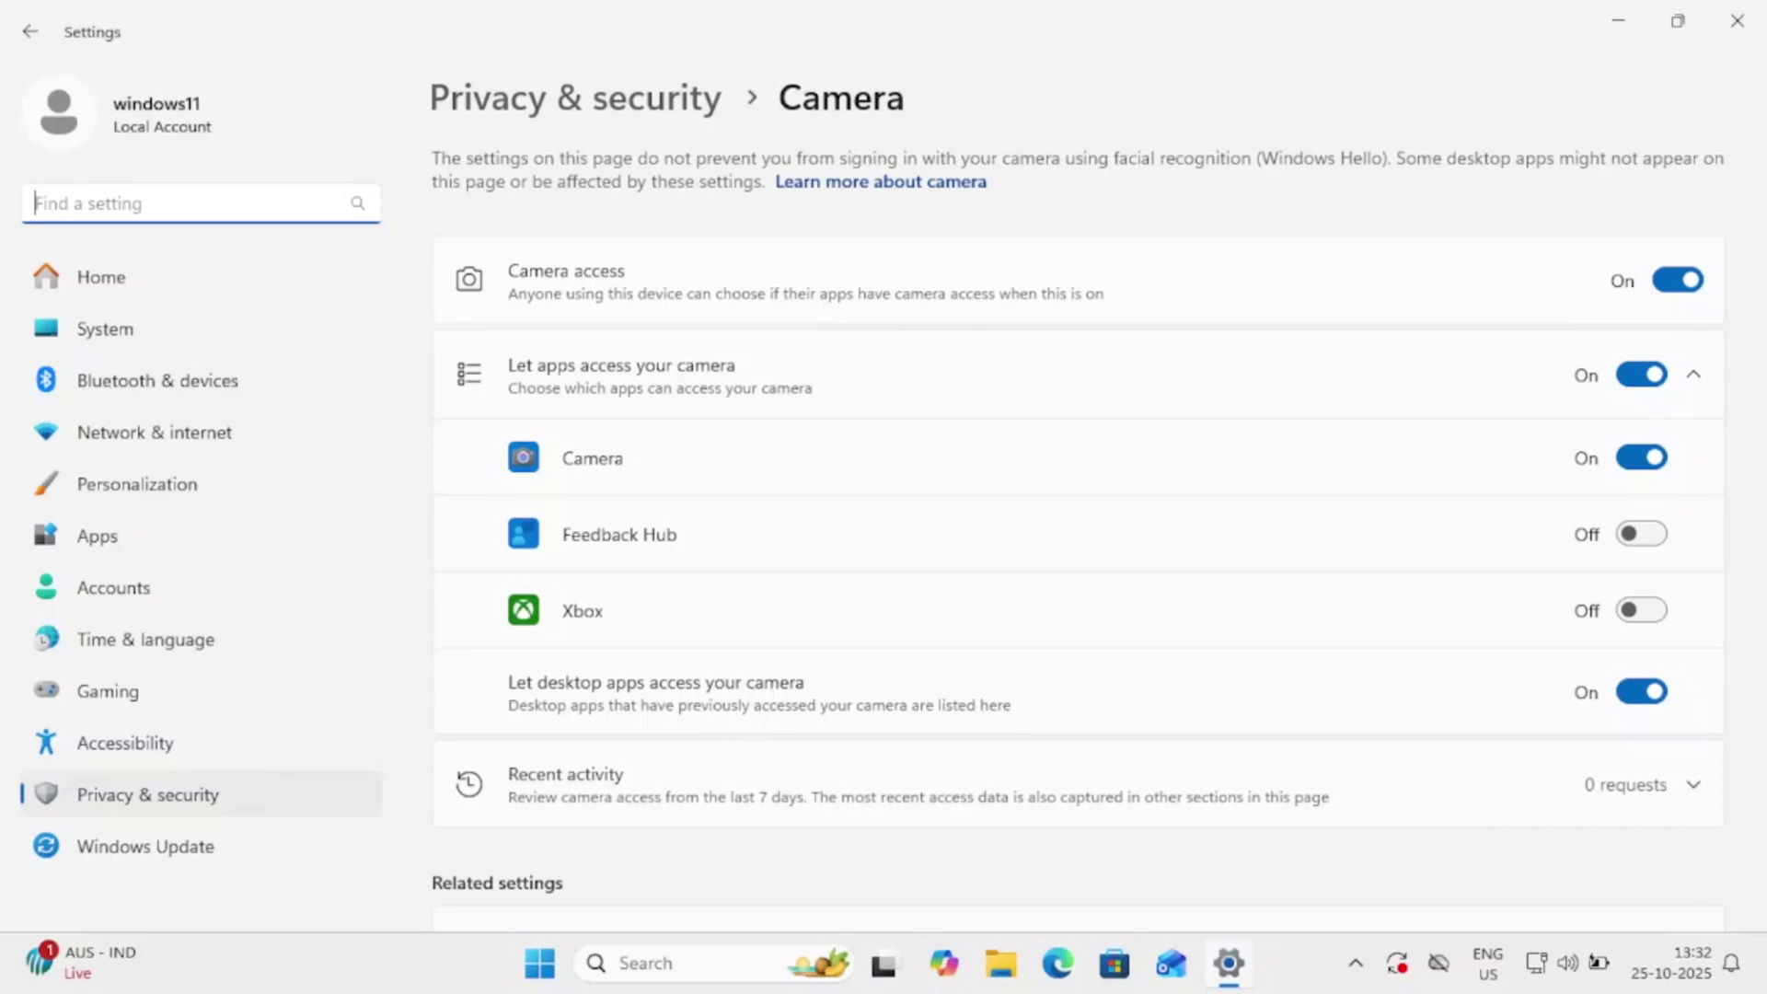
pyautogui.write('trouble')
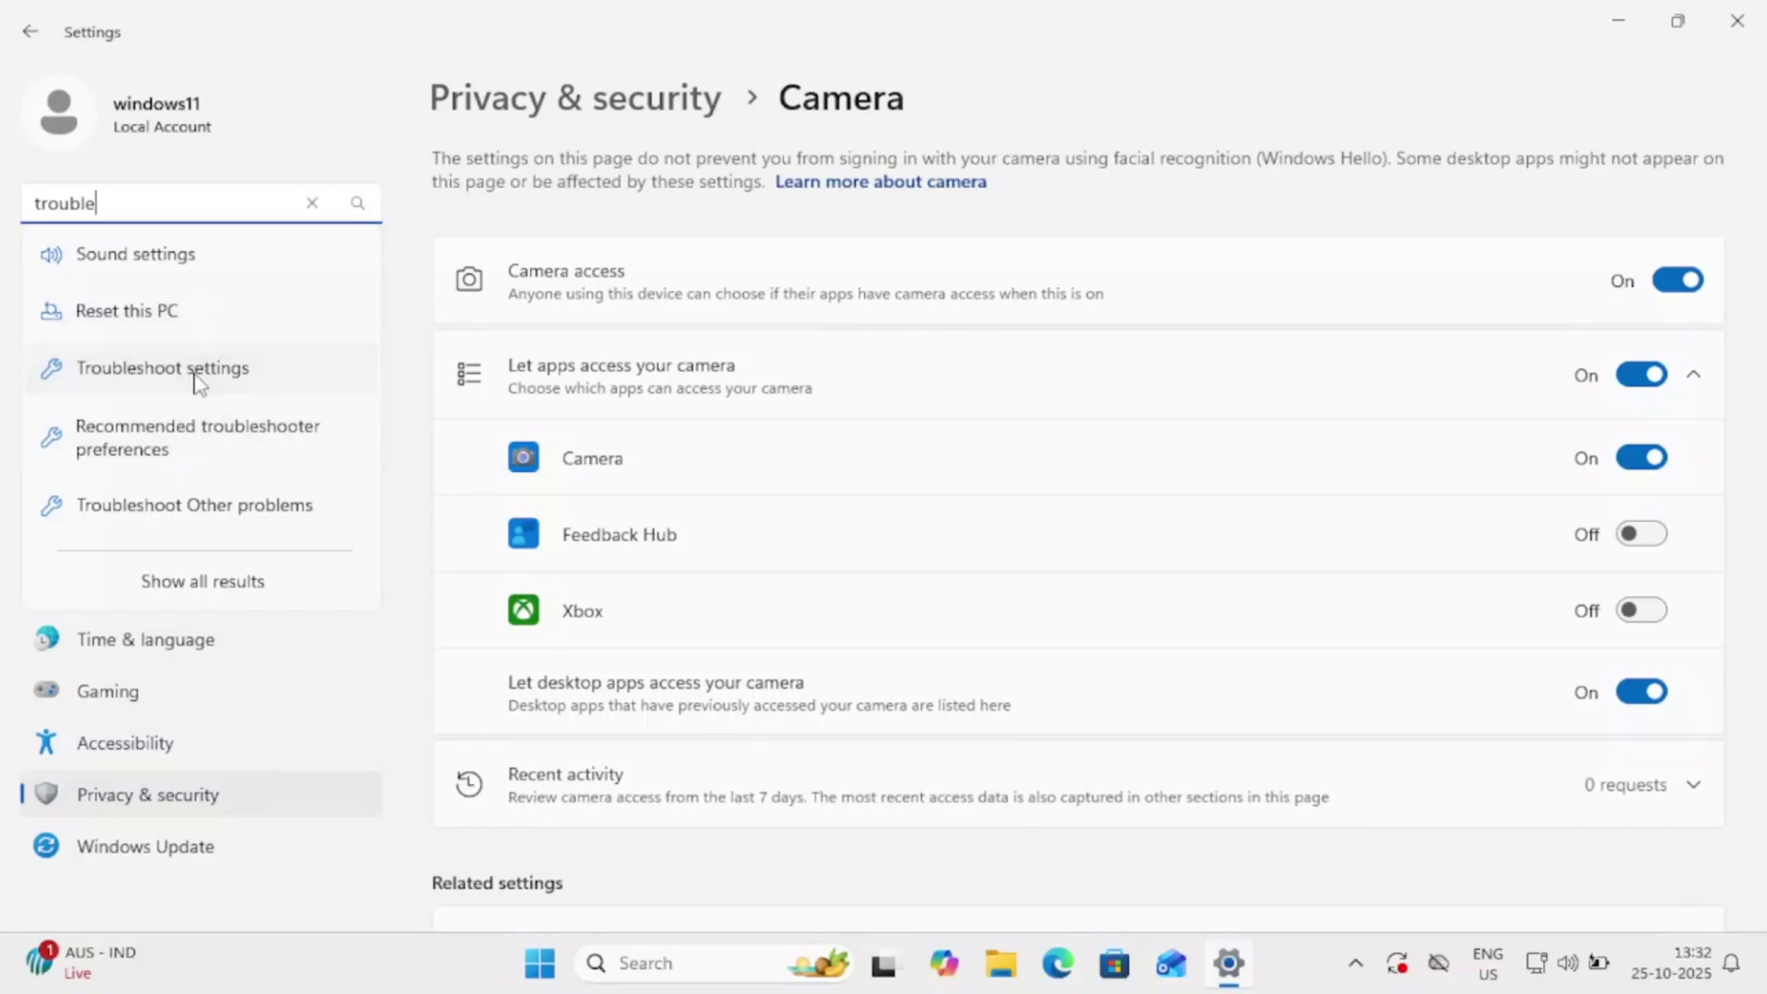
pyautogui.click(199, 383)
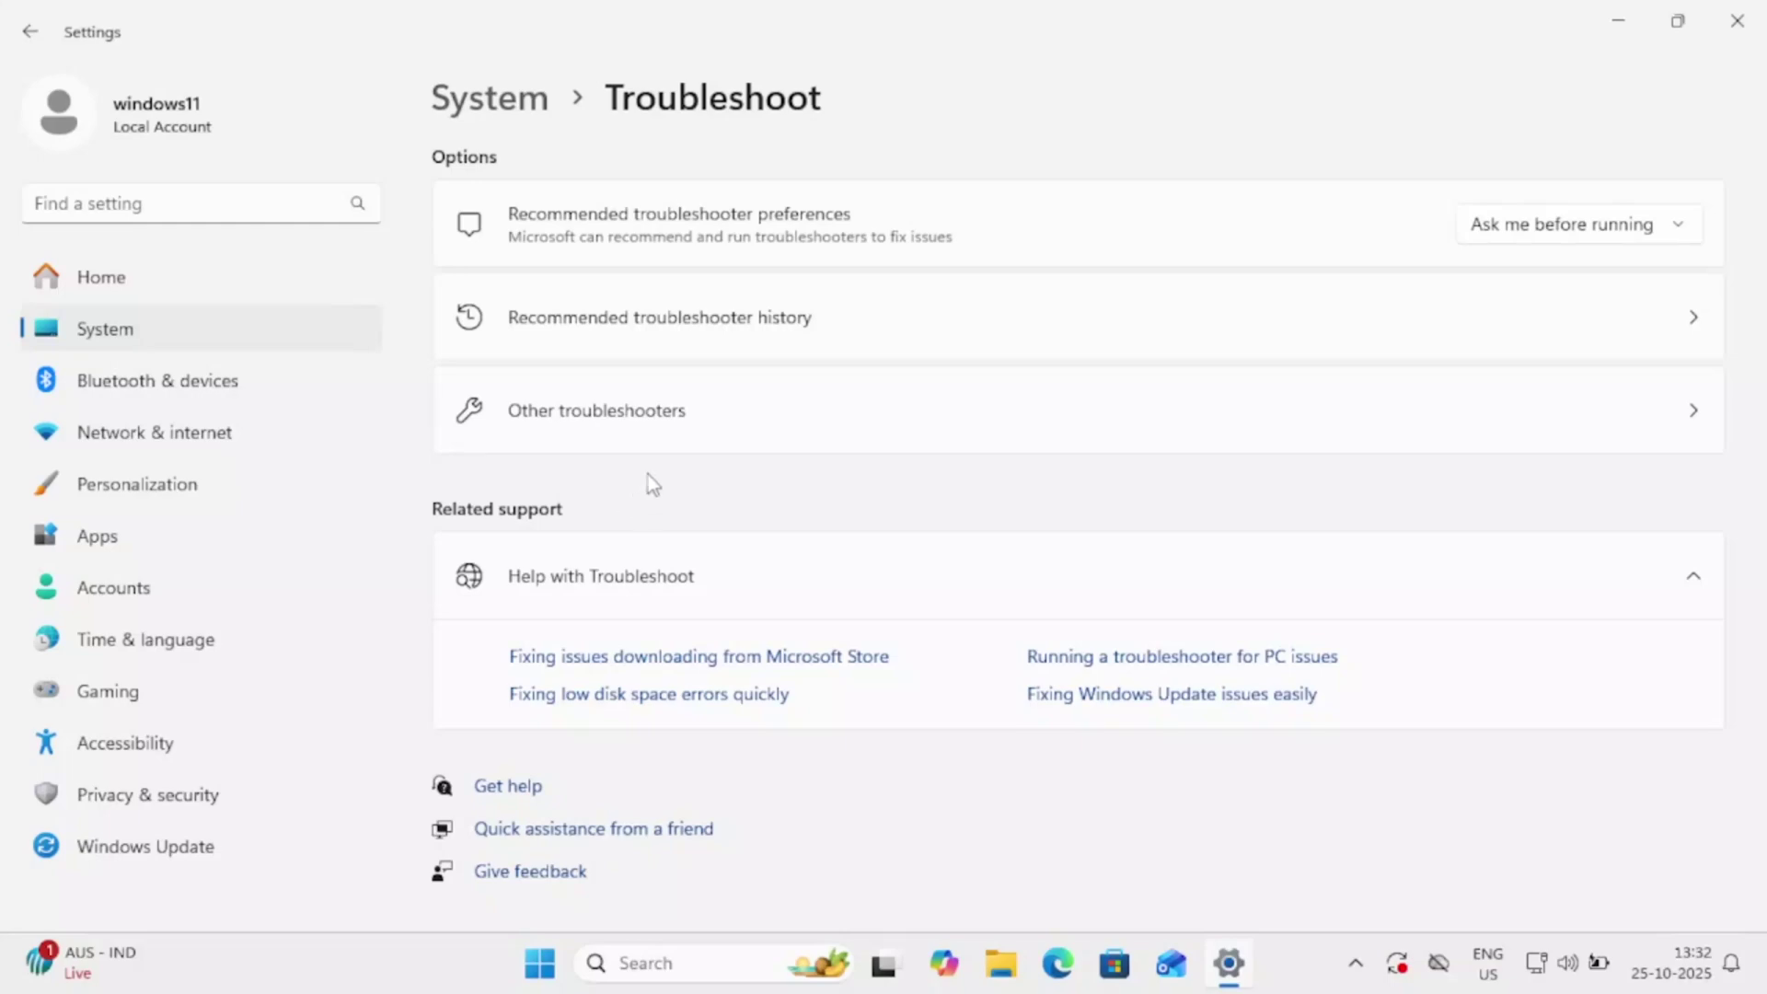
pyautogui.click(683, 438)
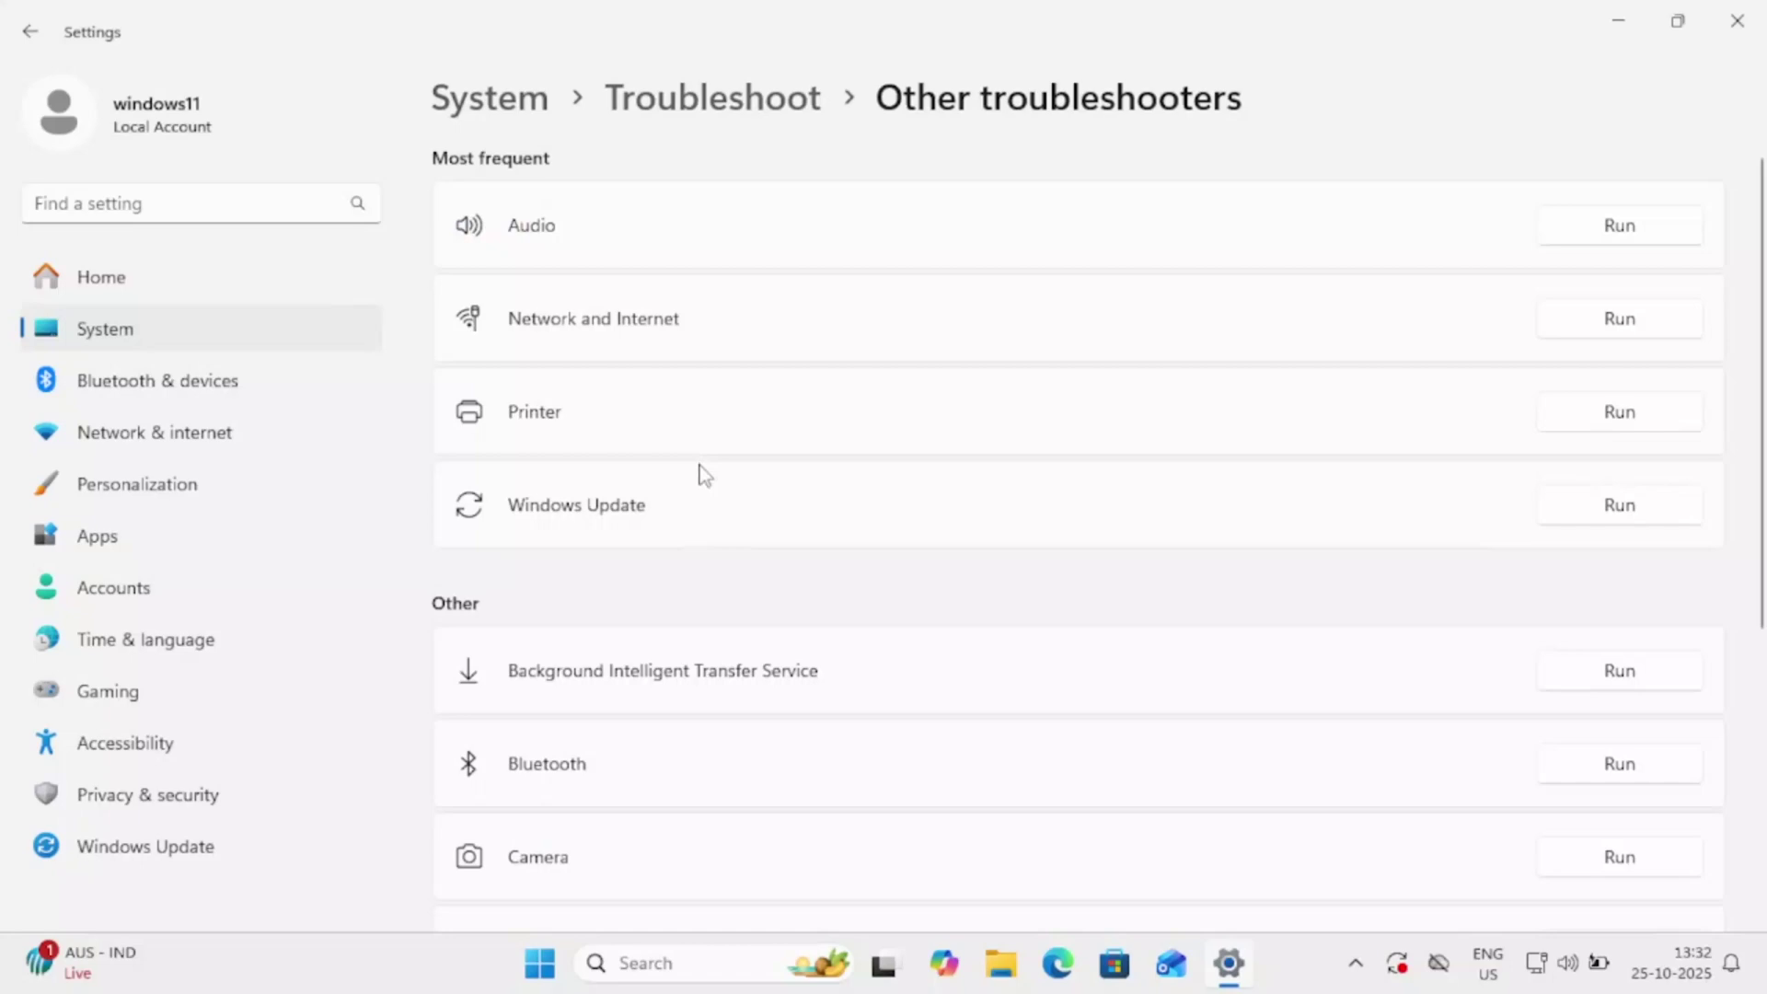
# - Run the Camera troubleshooter and bring its Get Help window into view over Settings
pyautogui.scroll(-2, 709, 539)
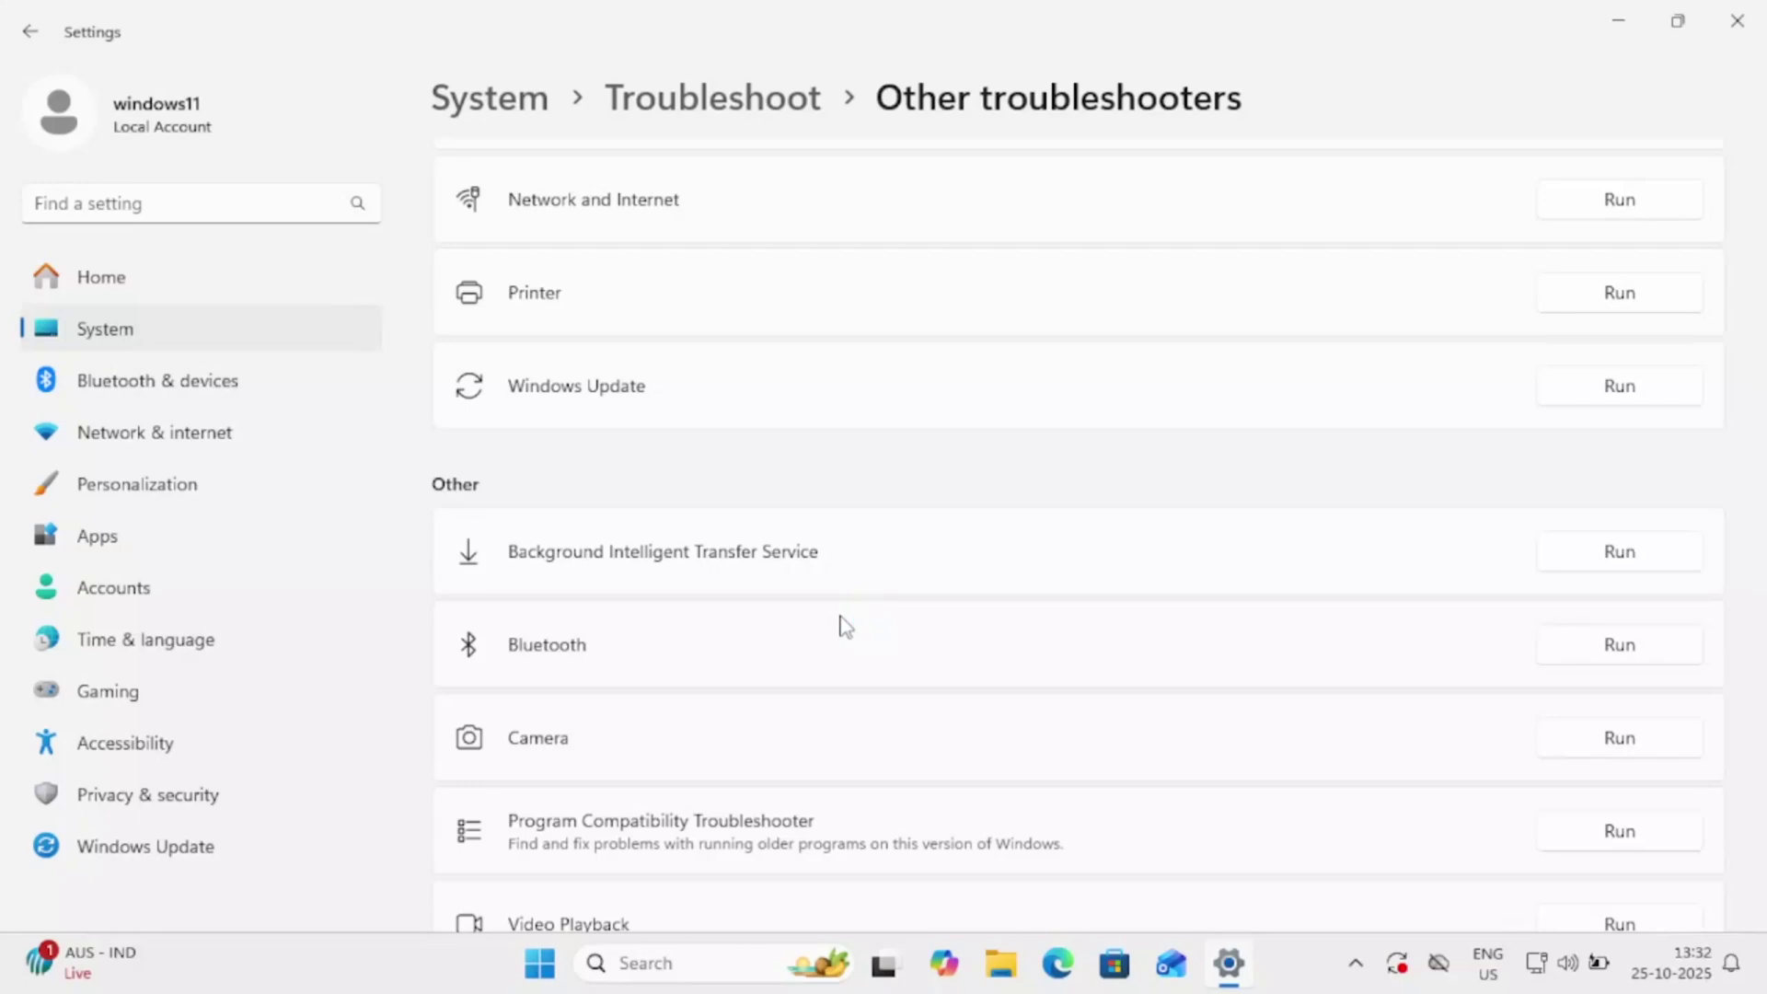
pyautogui.click(721, 561)
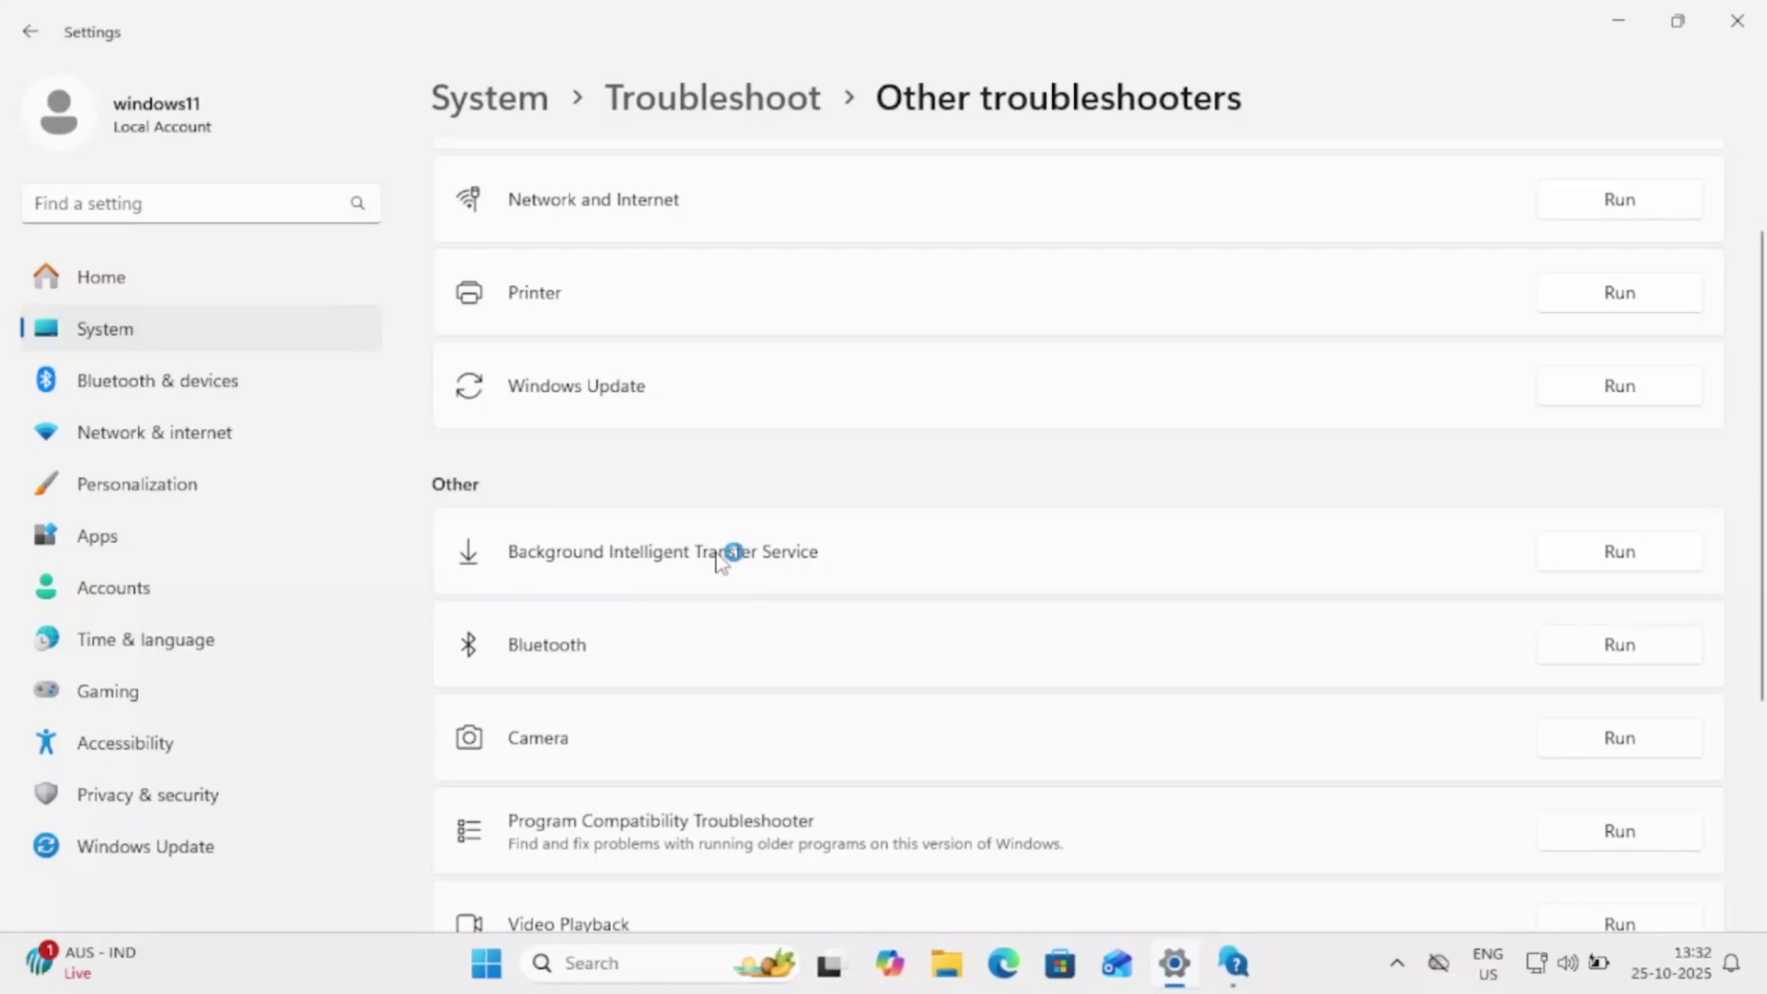
pyautogui.moveTo(1247, 974)
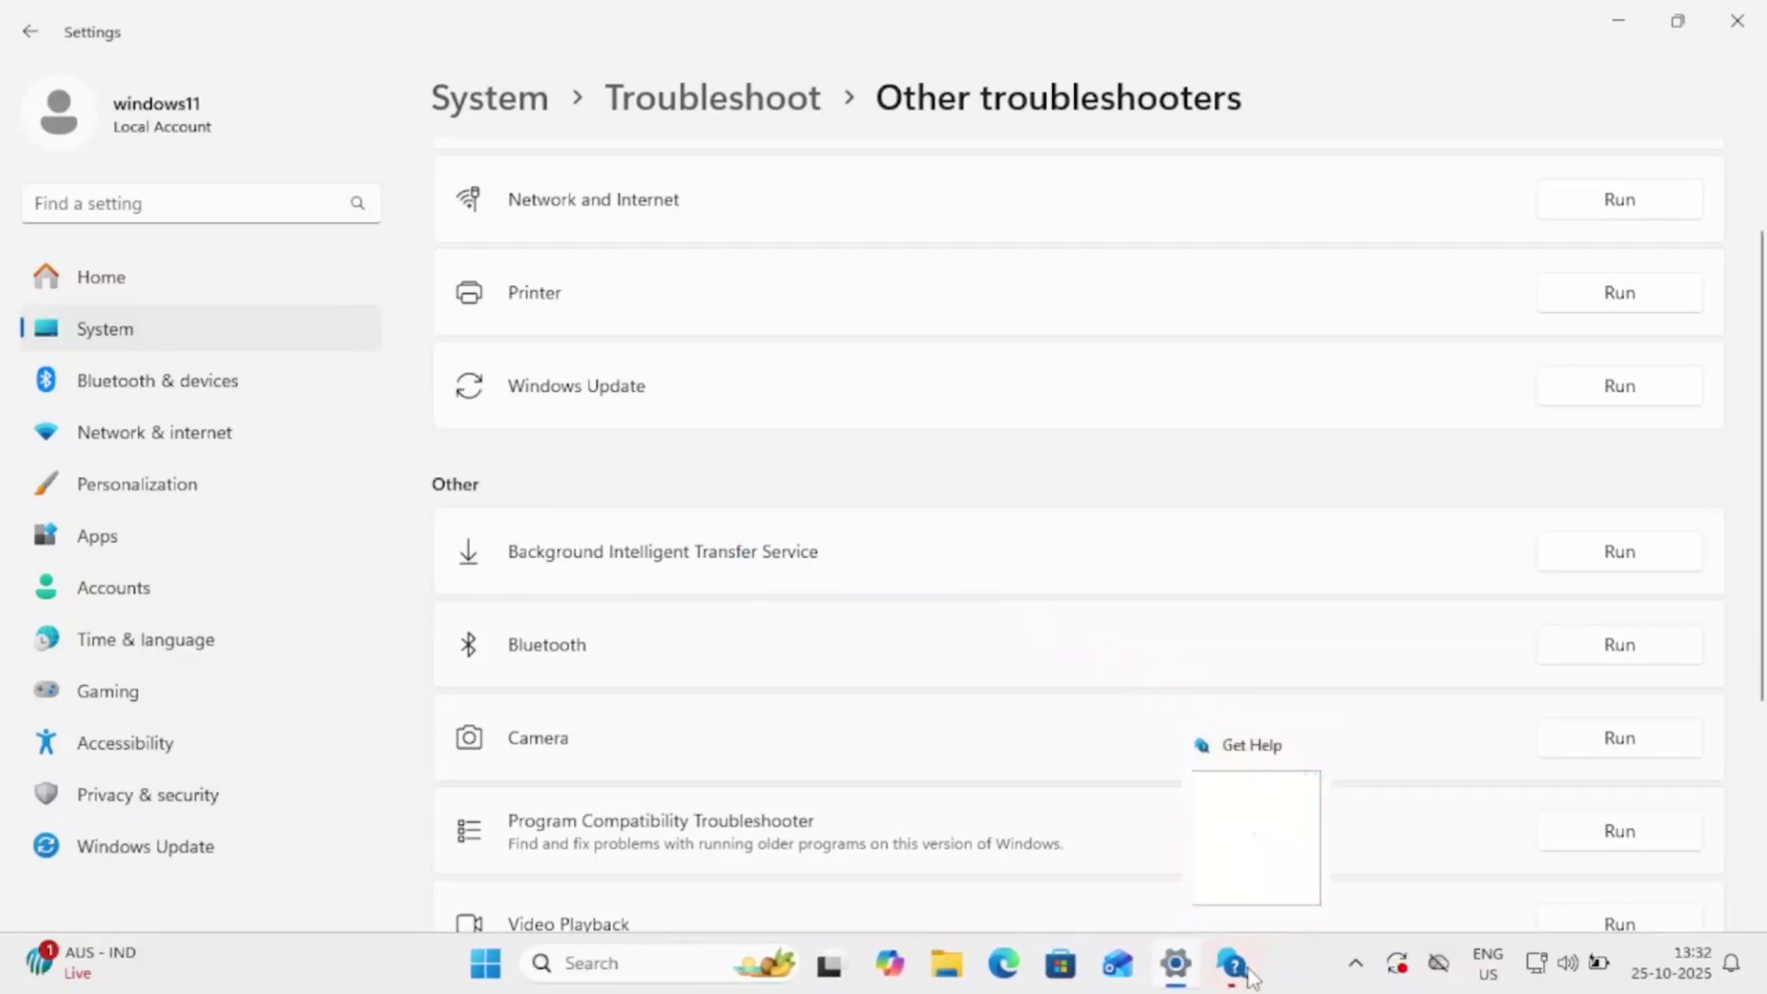
pyautogui.click(1233, 964)
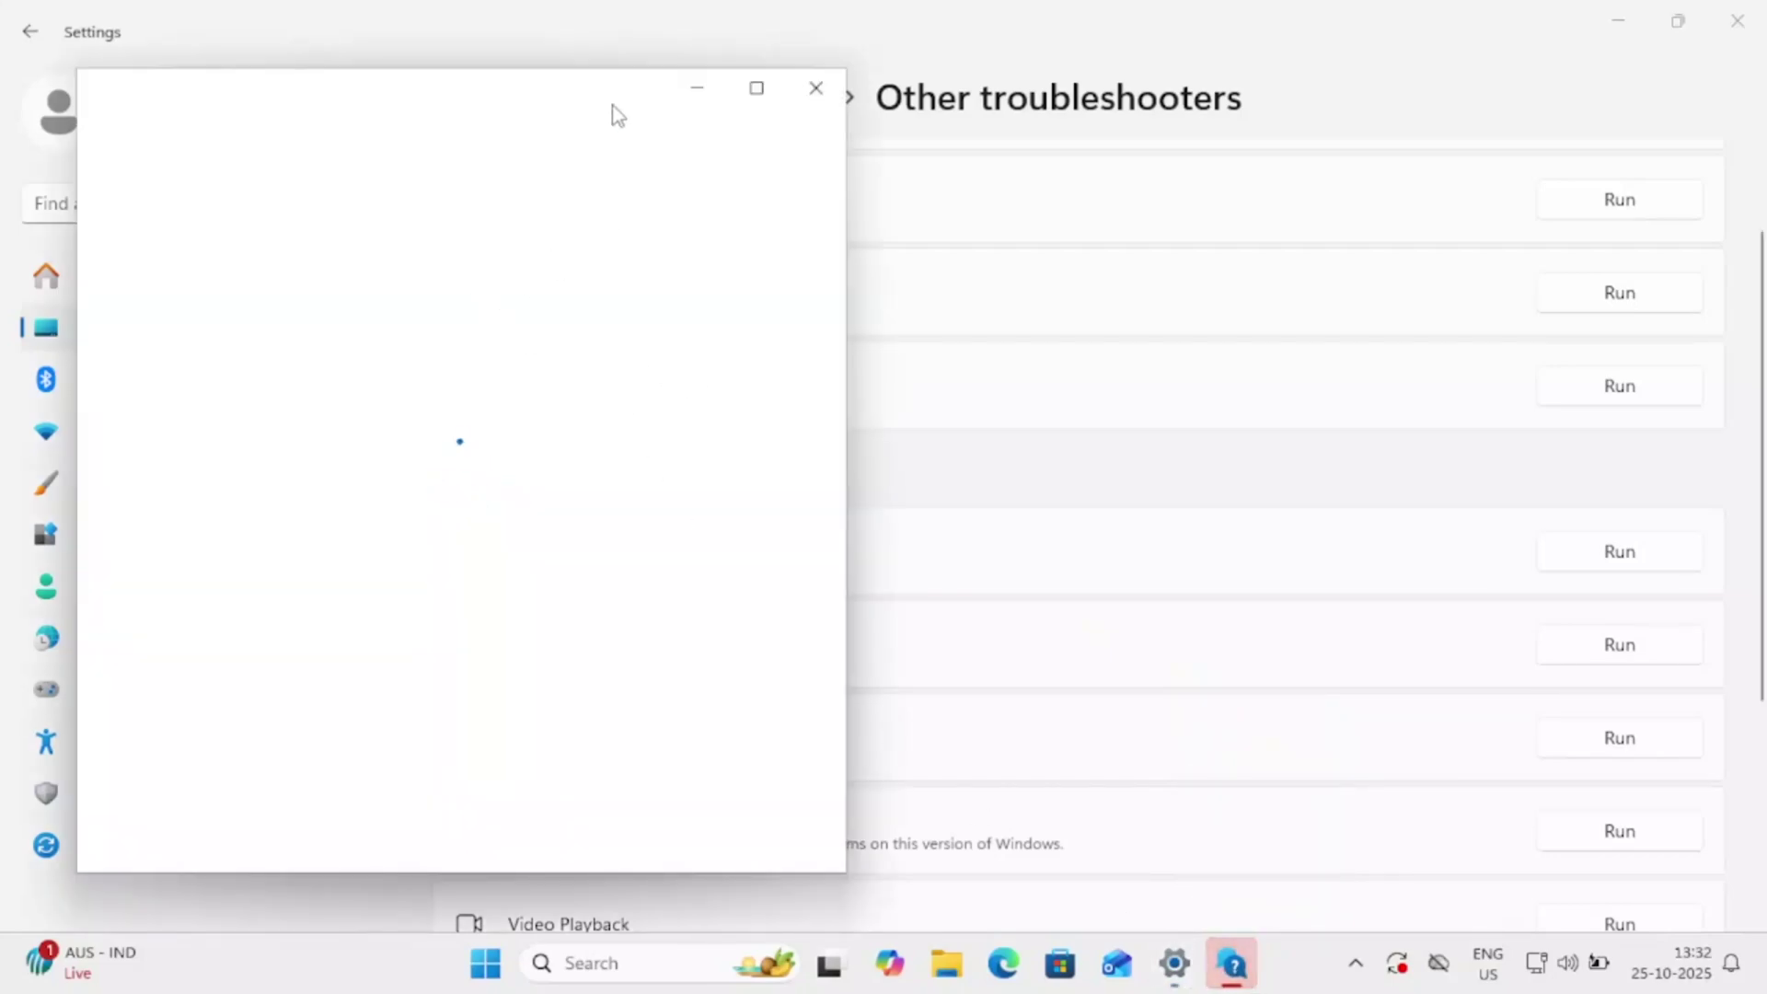
pyautogui.moveTo(556, 94); pyautogui.dragTo(789, 104)
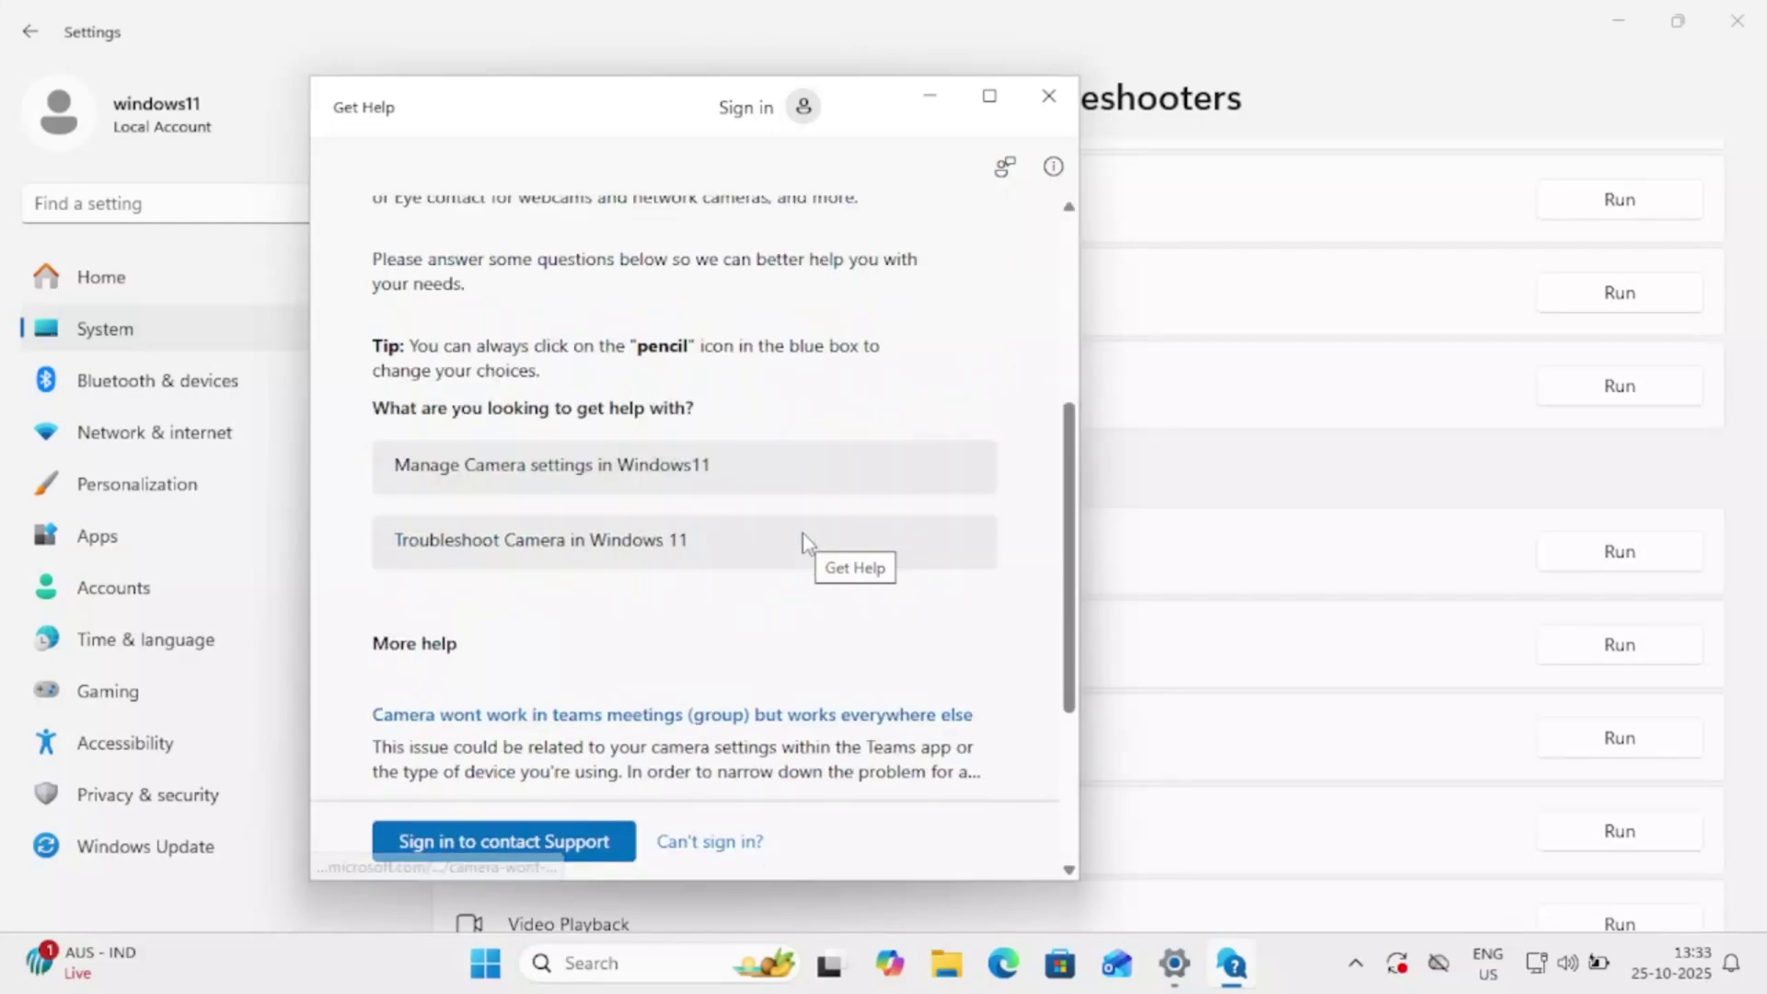
# - Choose to troubleshoot Camera in Windows 11 and report receiving an error code while trying to access it
pyautogui.scroll(-1, 803, 534)
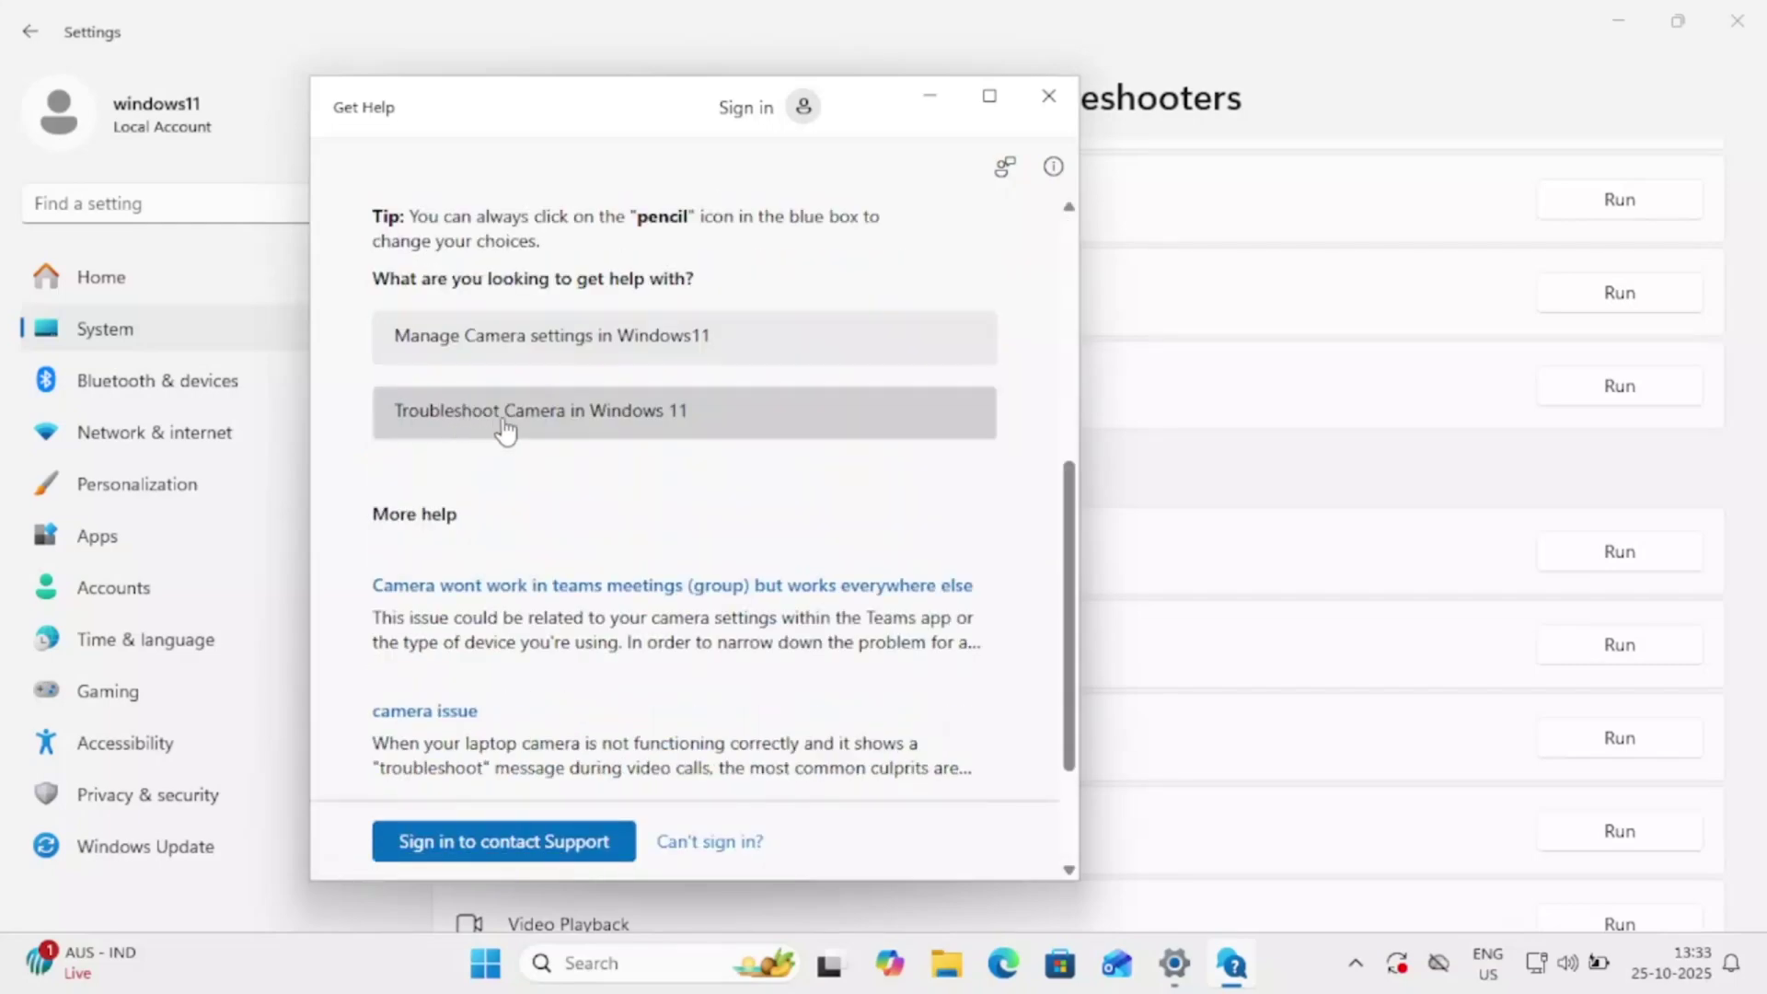
pyautogui.click(613, 426)
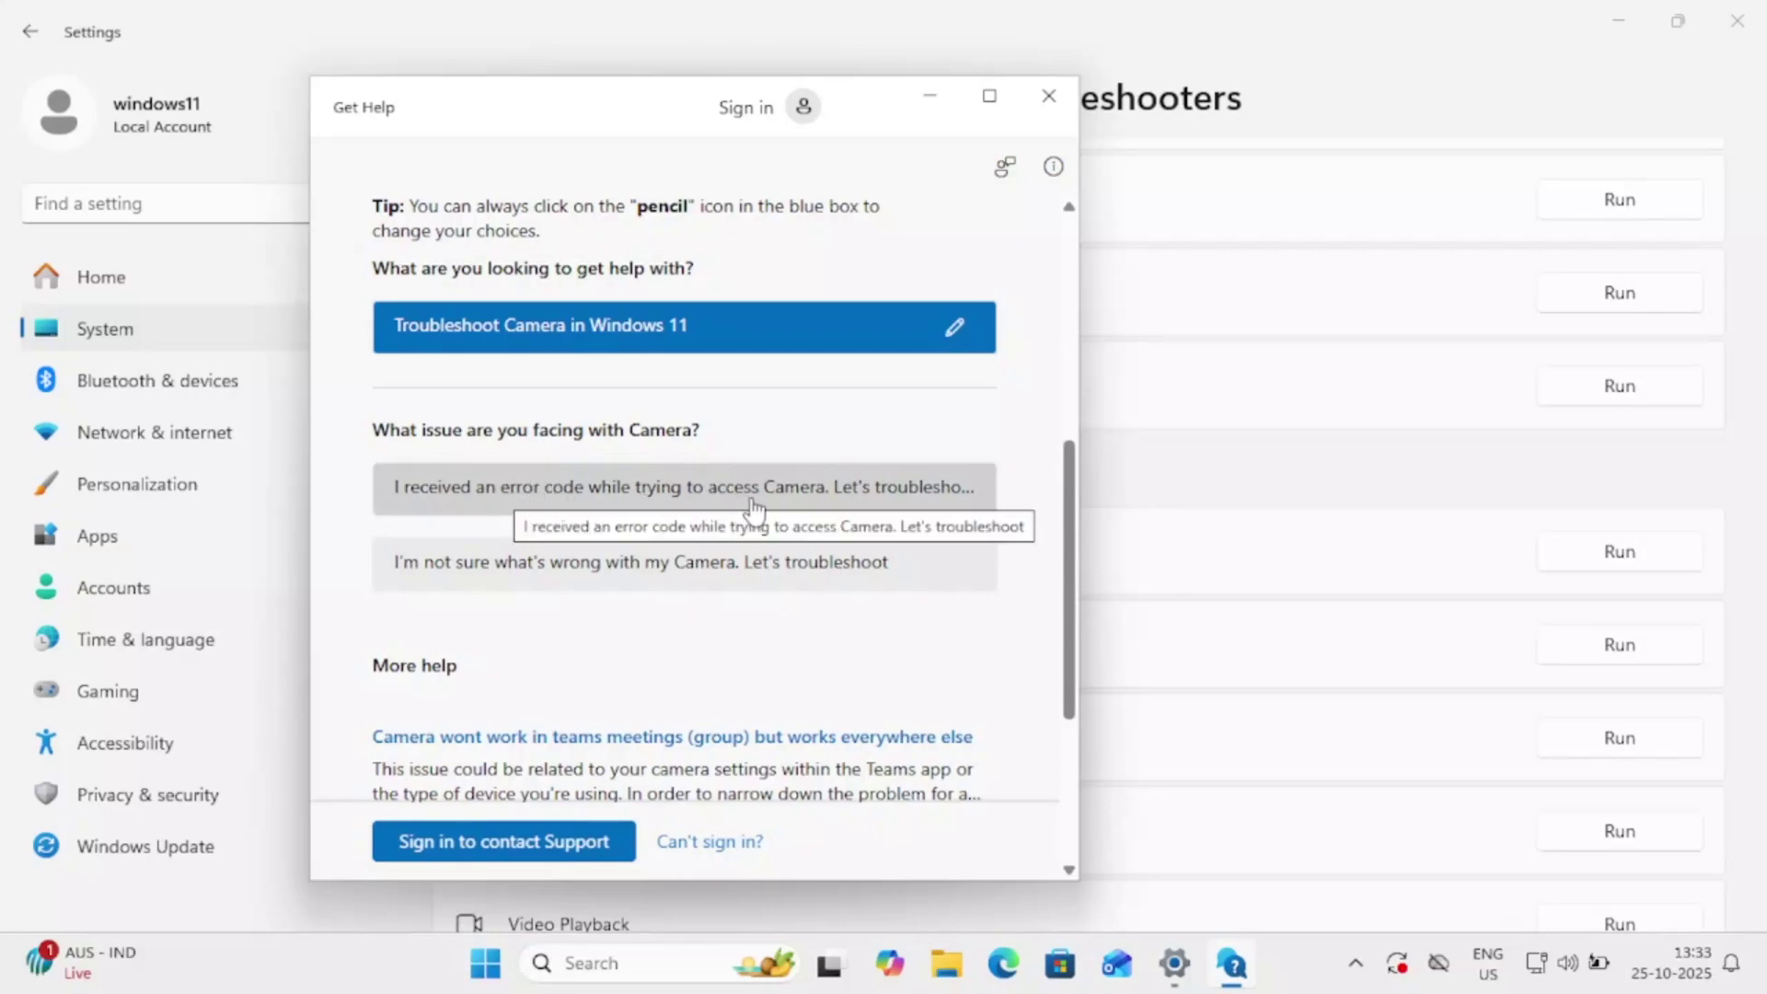
pyautogui.click(799, 511)
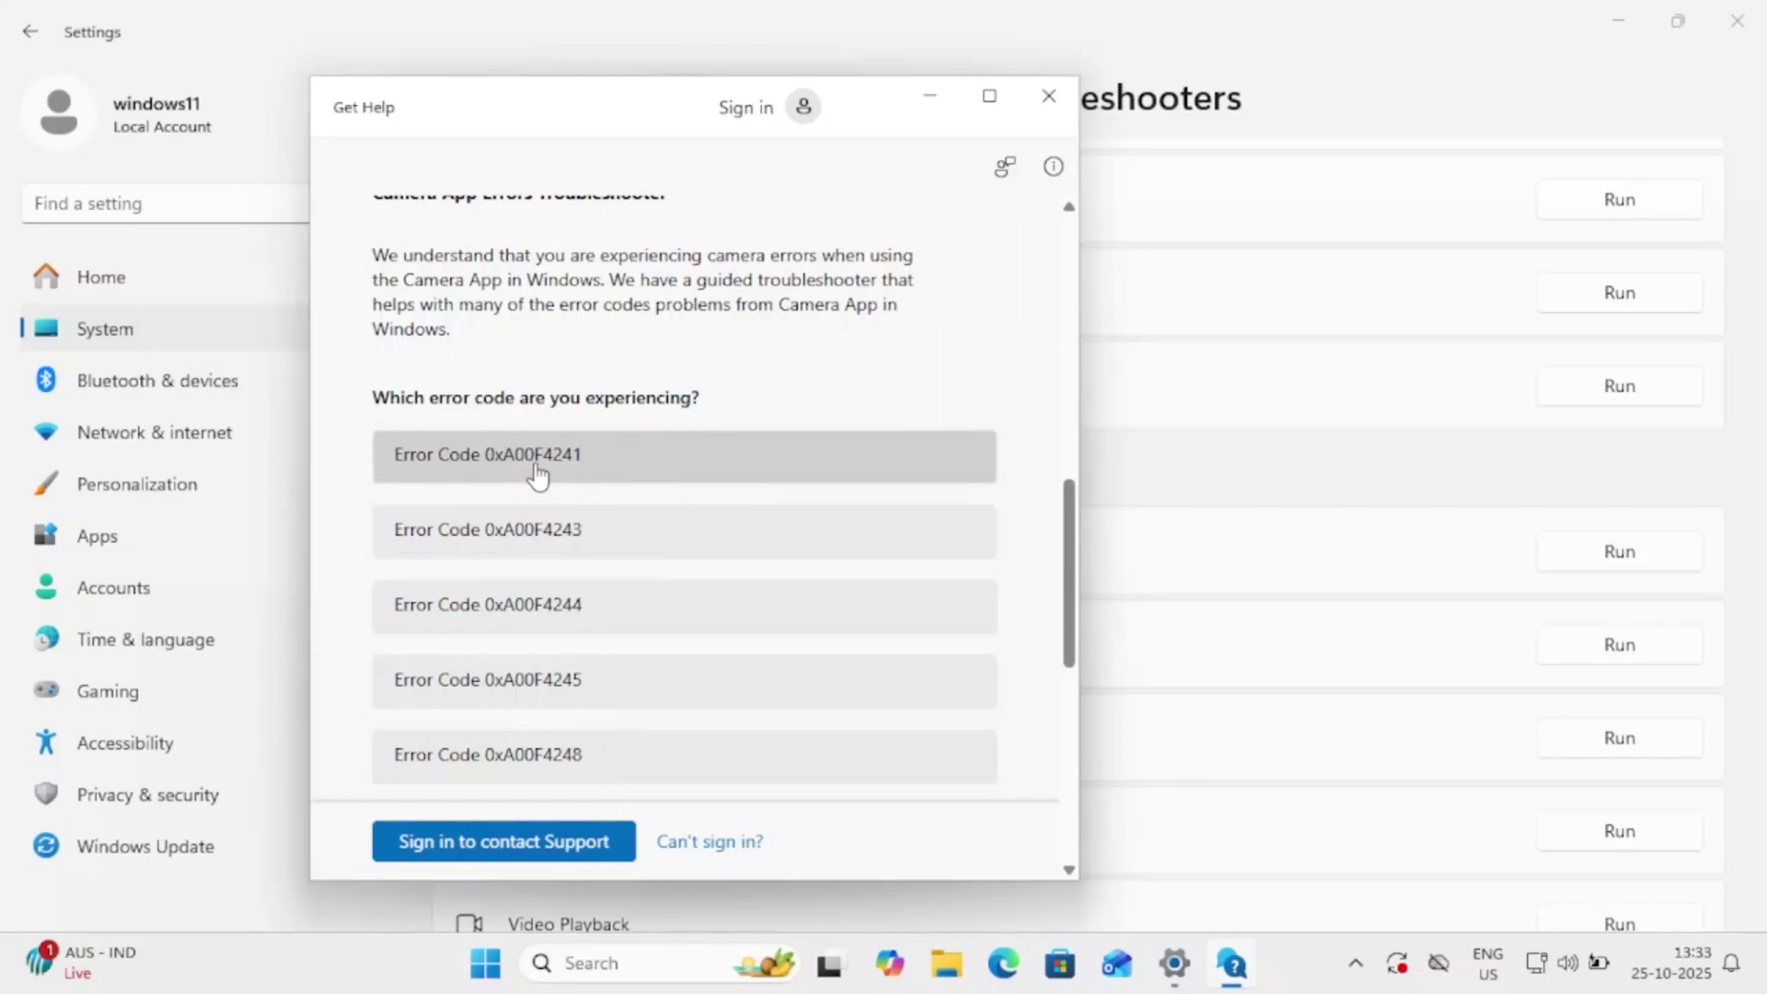
# - Select error code 0xA00F4241 and consent to running the automated camera diagnostics
pyautogui.scroll(-3, 555, 481)
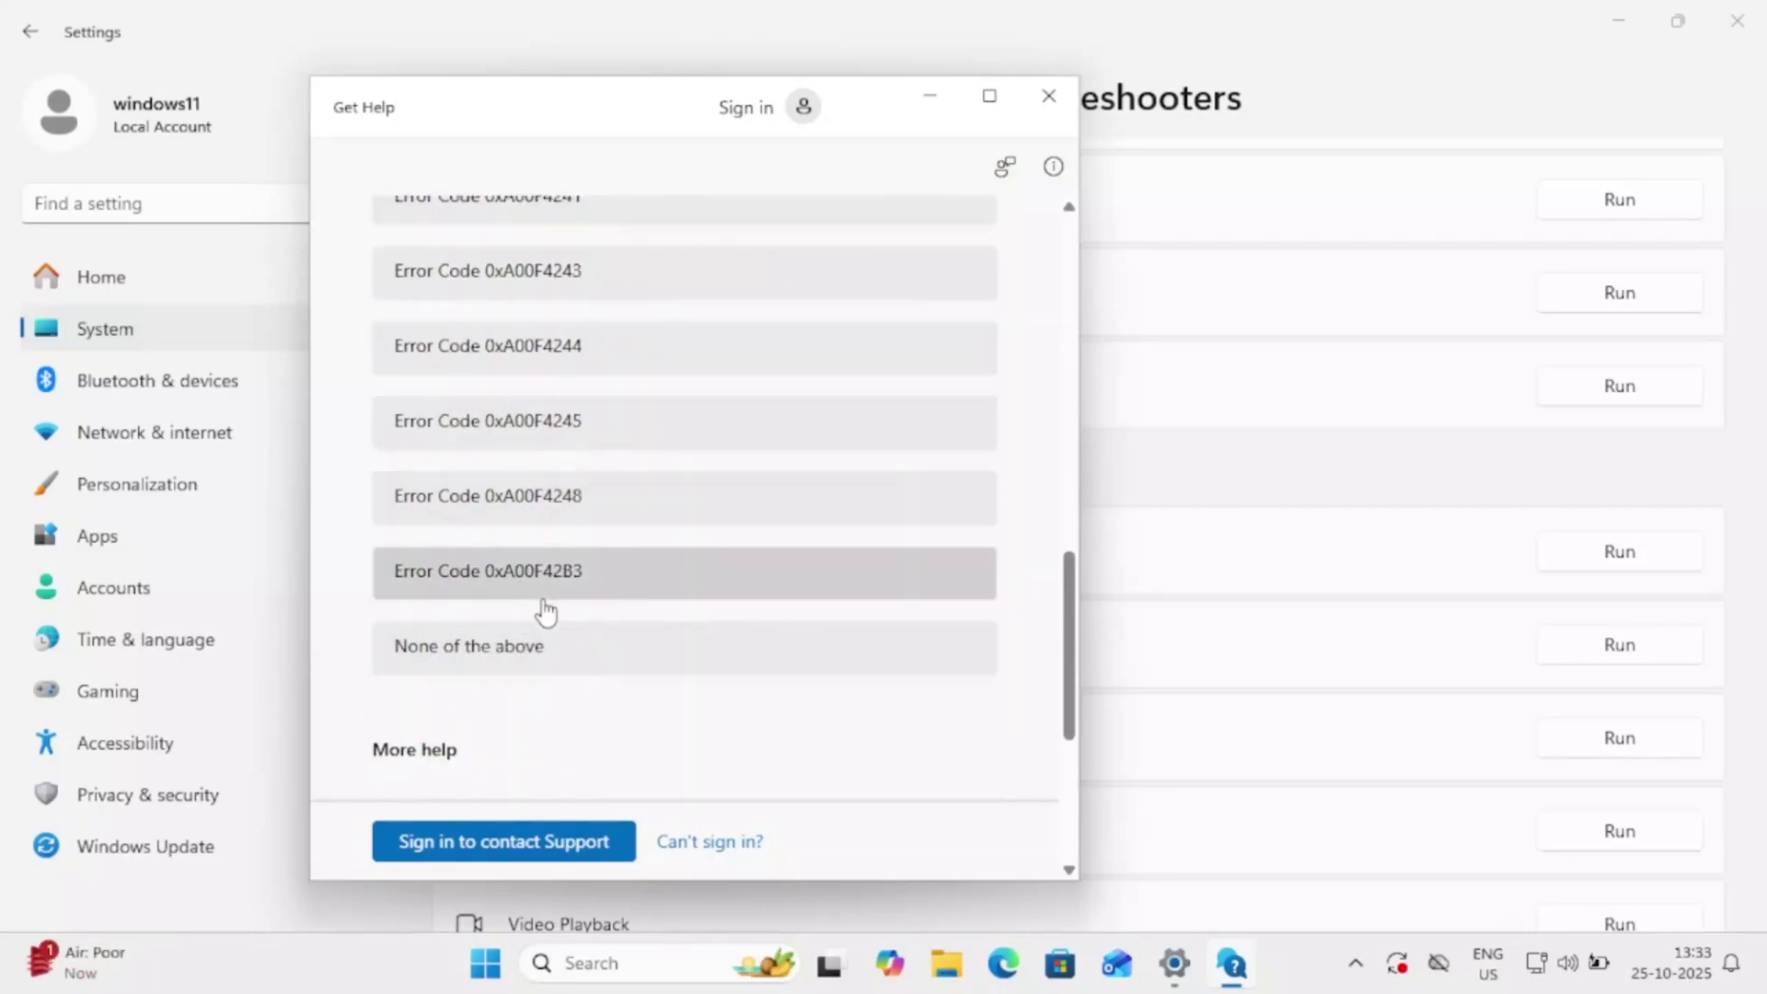
pyautogui.scroll(3, 544, 611)
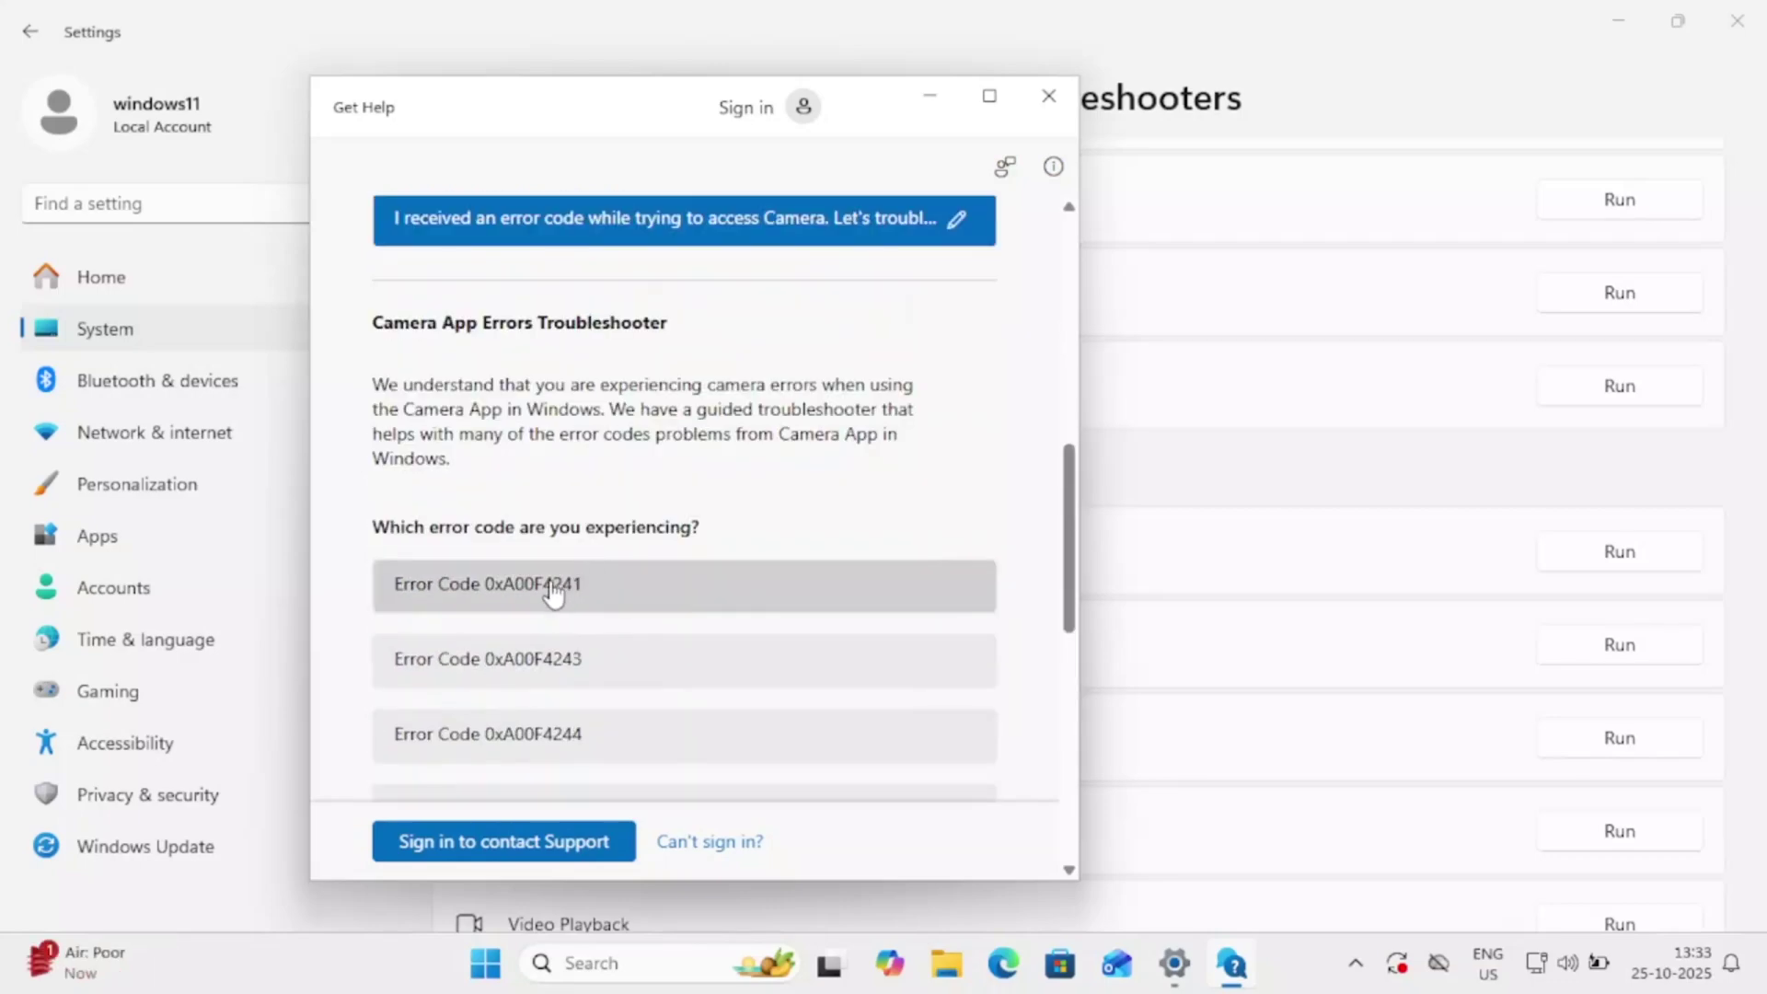
pyautogui.click(557, 589)
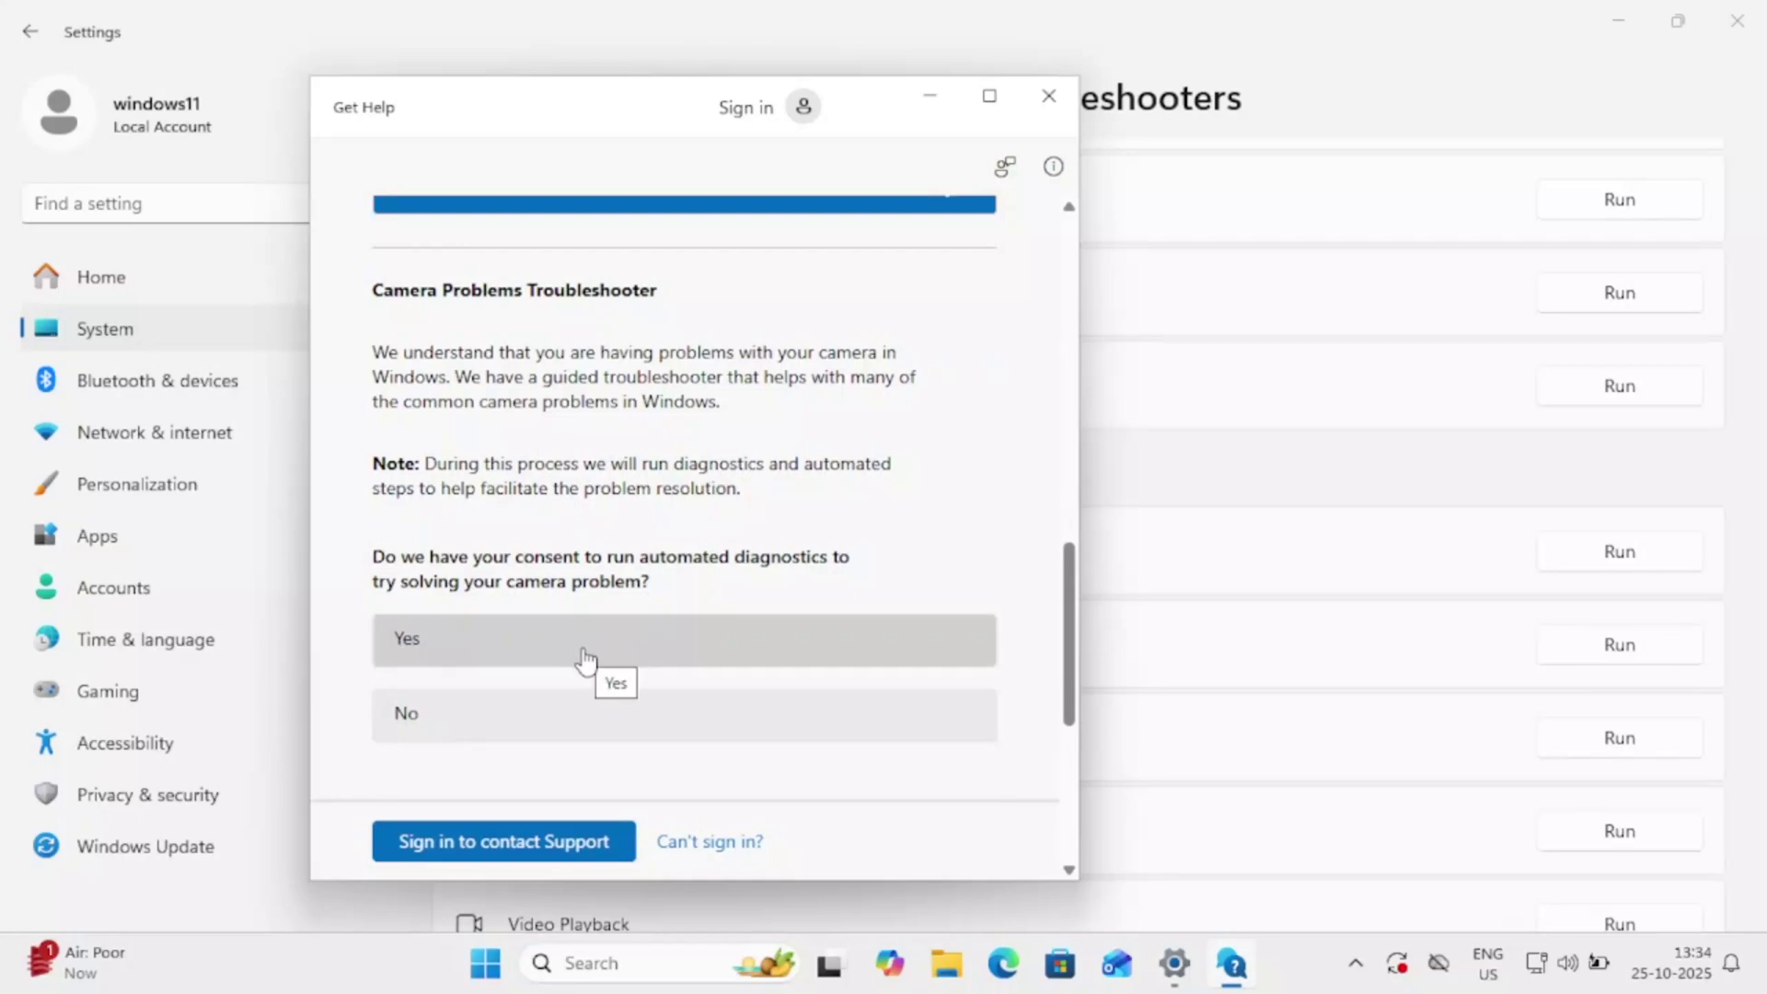
pyautogui.click(586, 659)
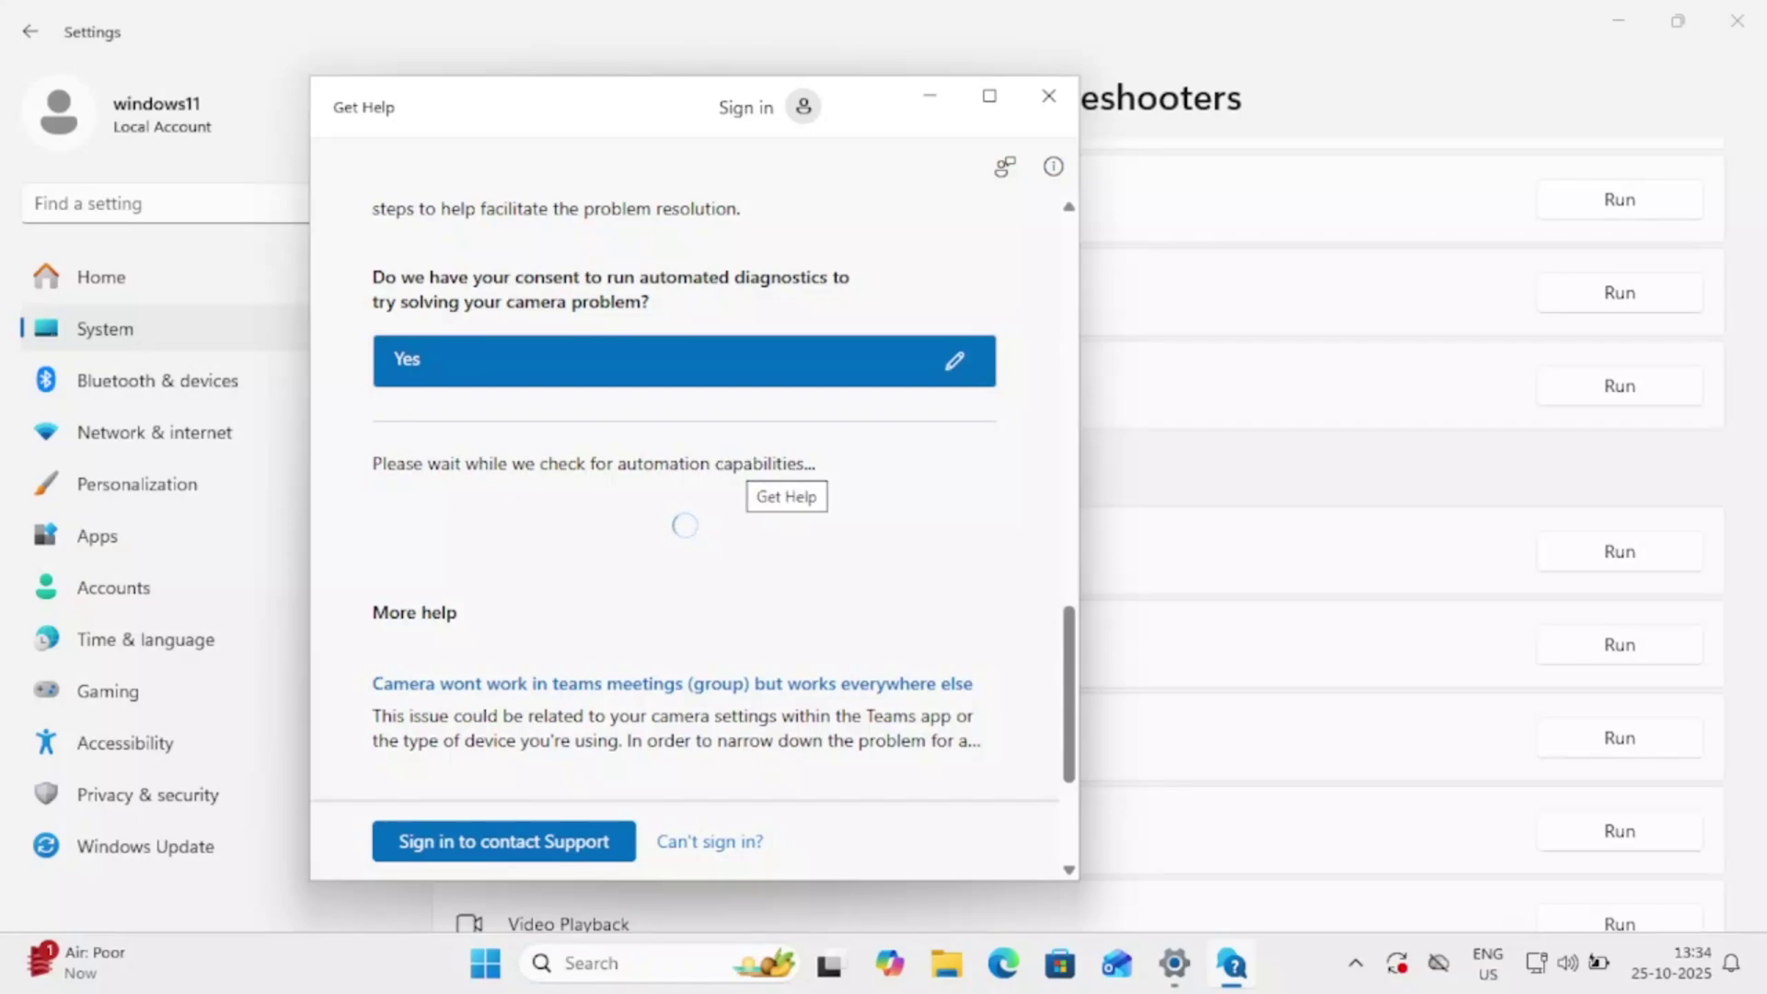
# - Review the camera services reset in the troubleshooter and launch the Camera app to retest the camera
pyautogui.scroll(-1, 783, 488)
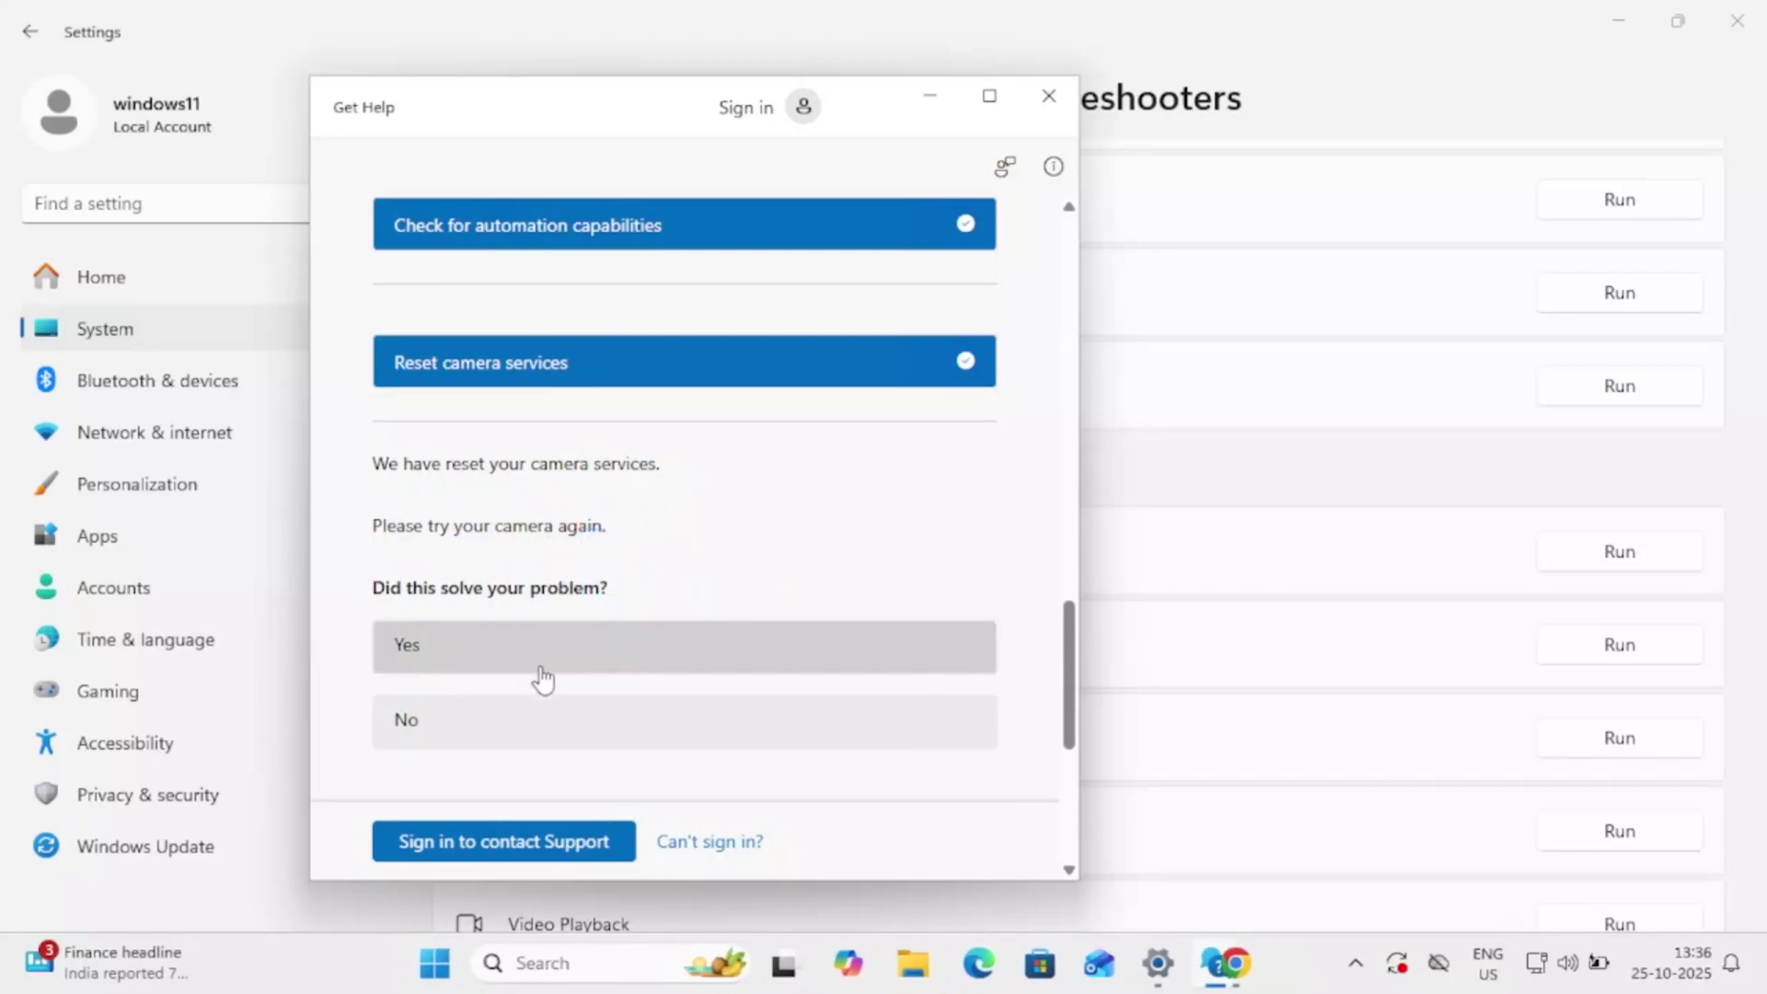
pyautogui.click(558, 967)
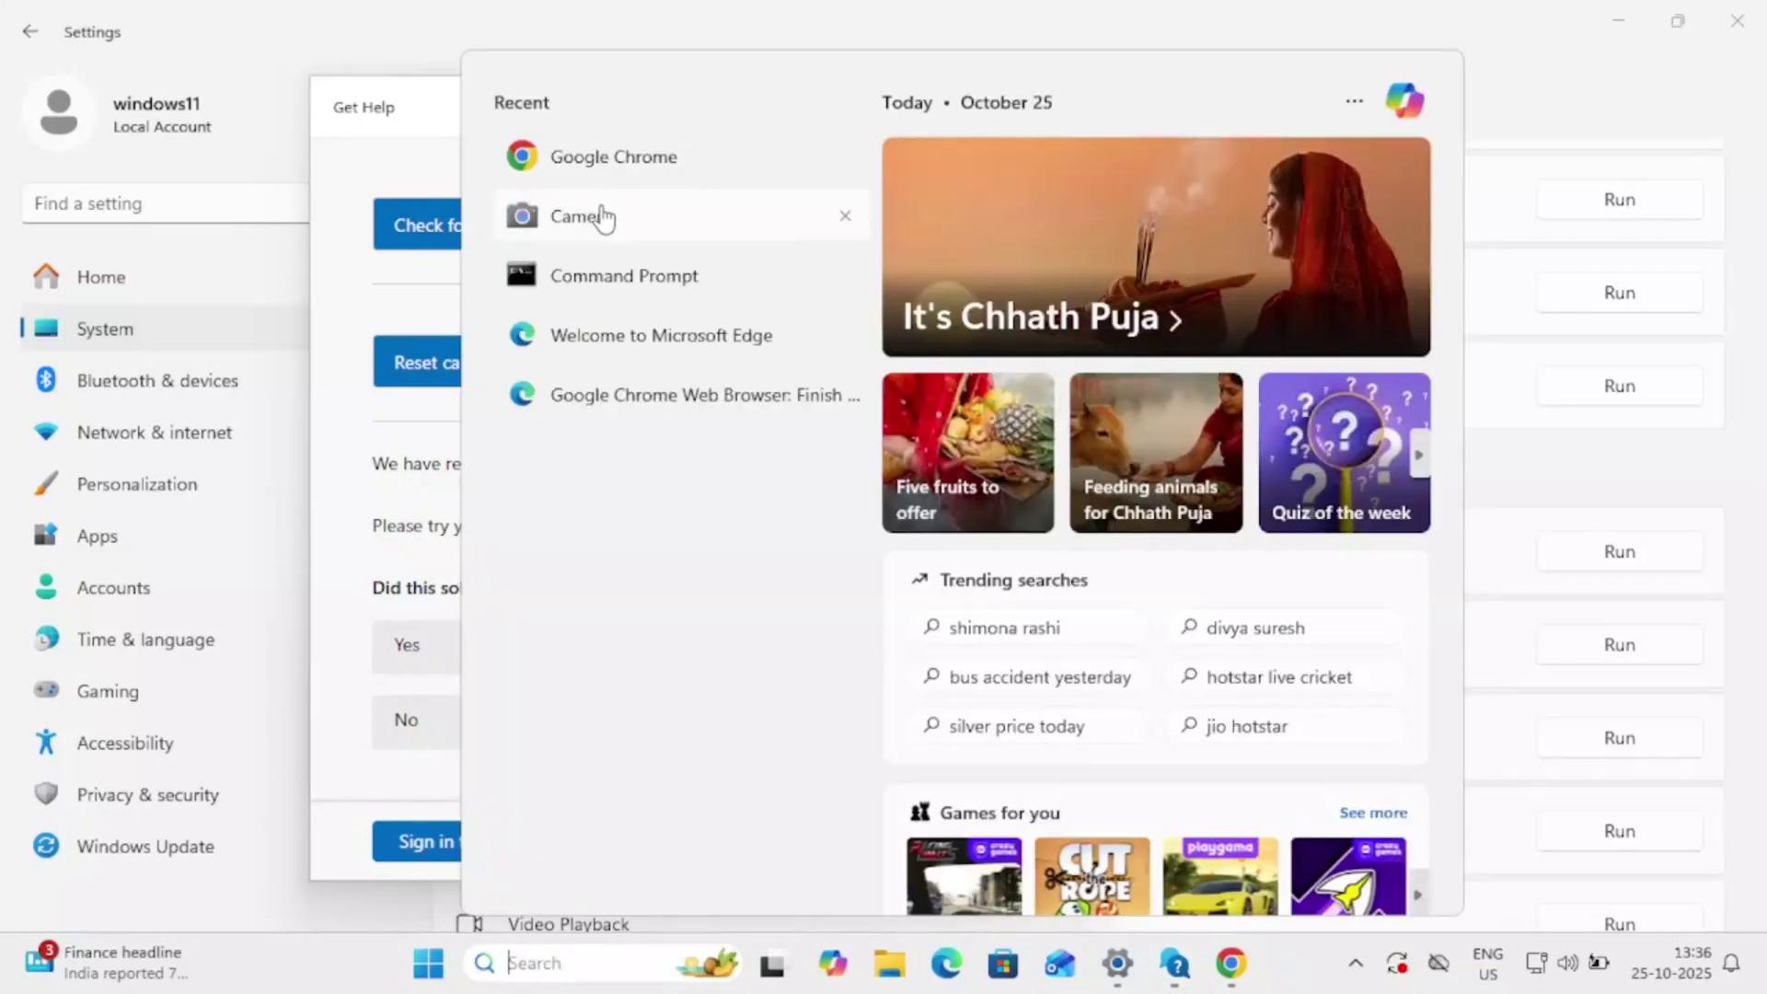
pyautogui.click(602, 217)
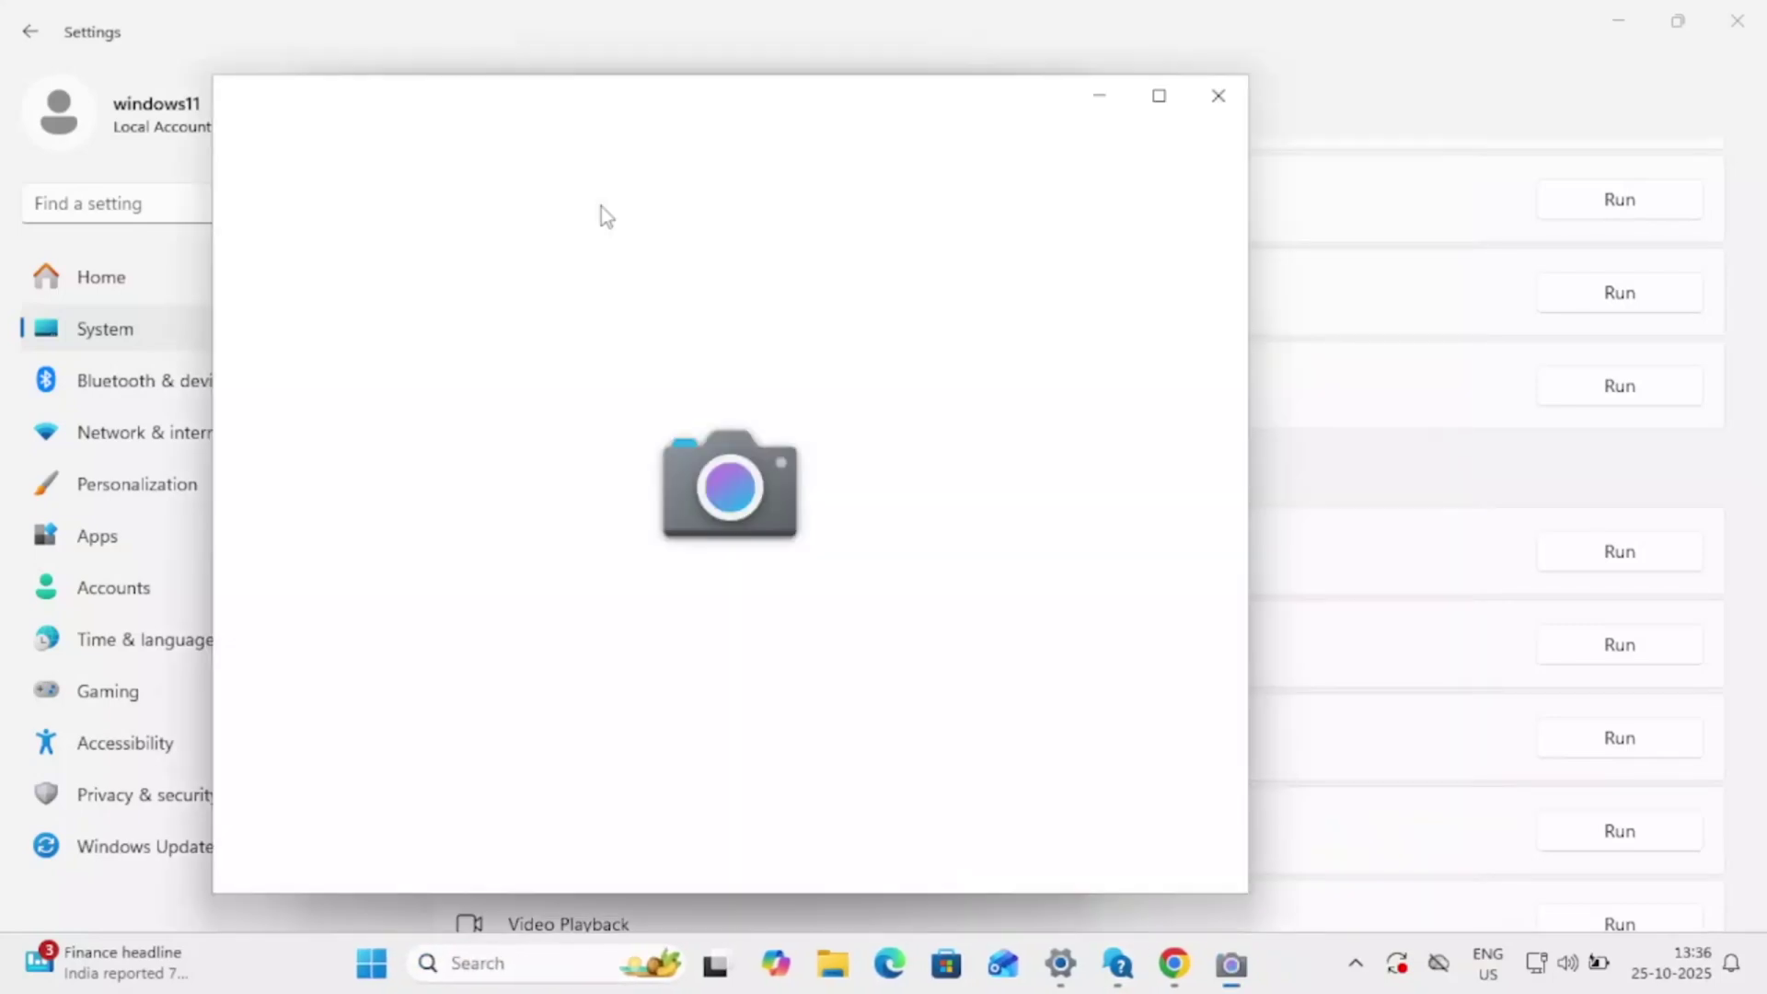
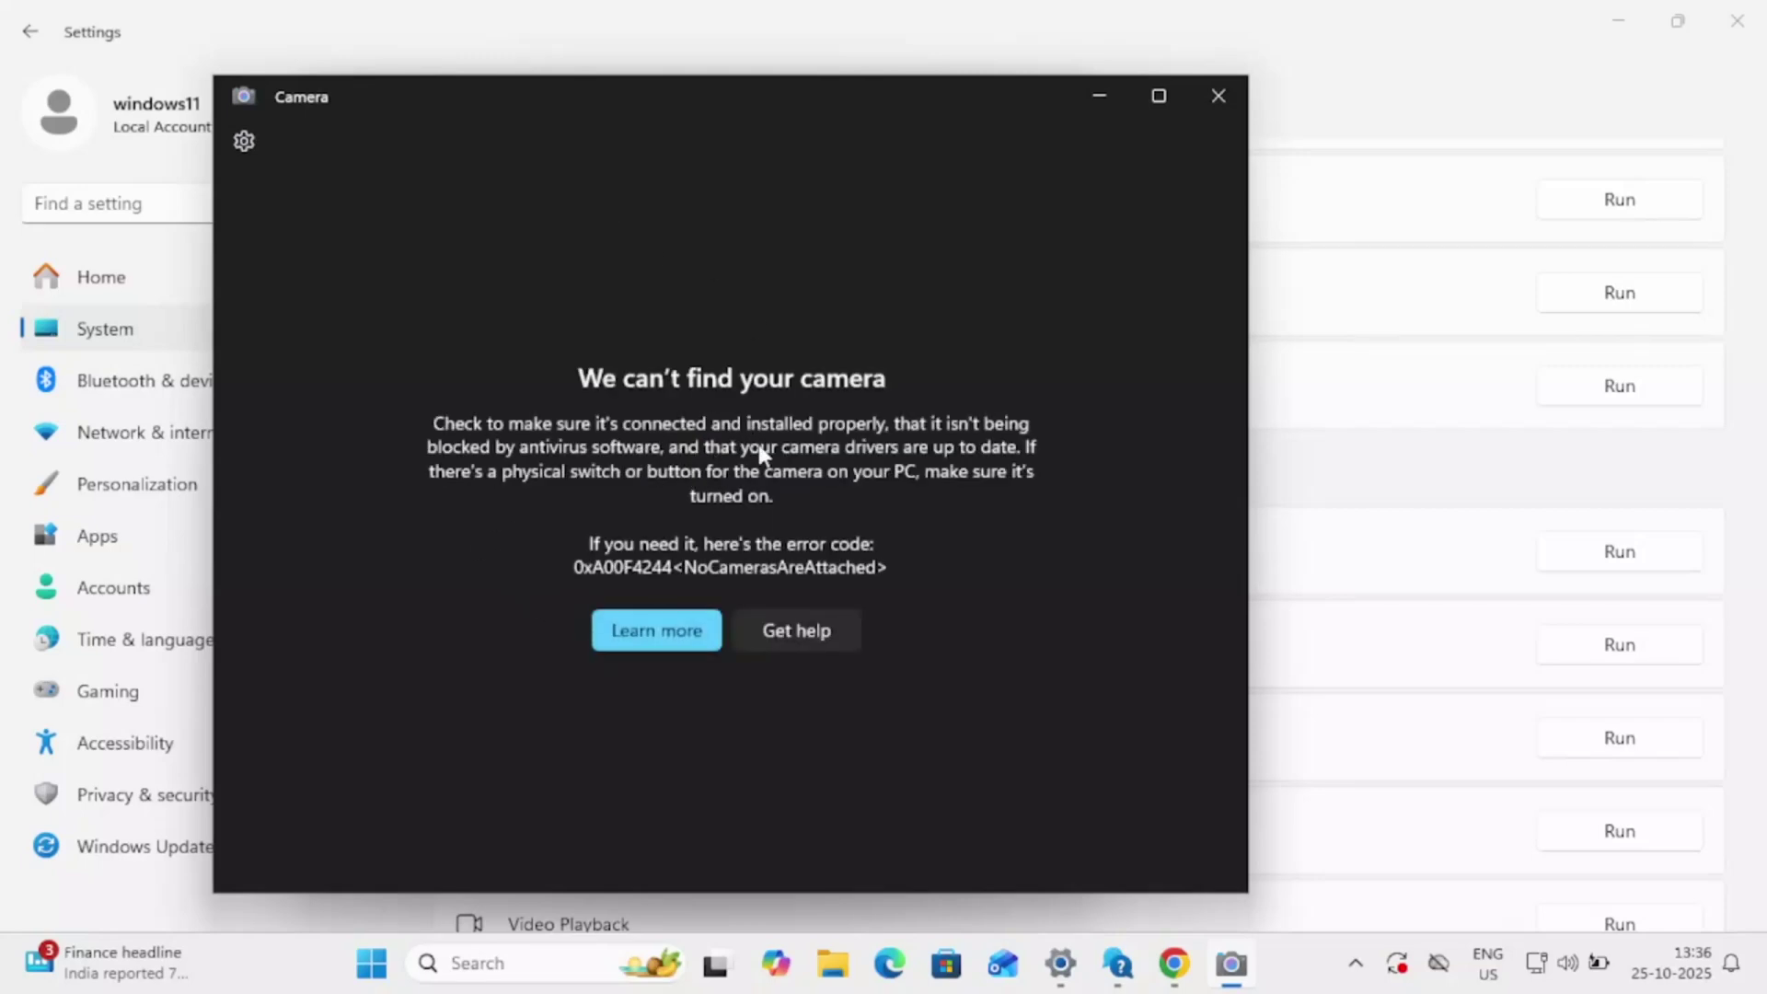
# - Close the Camera app and the Get Help troubleshooter, and minimize Settings to reach the desktop
pyautogui.click(1227, 109)
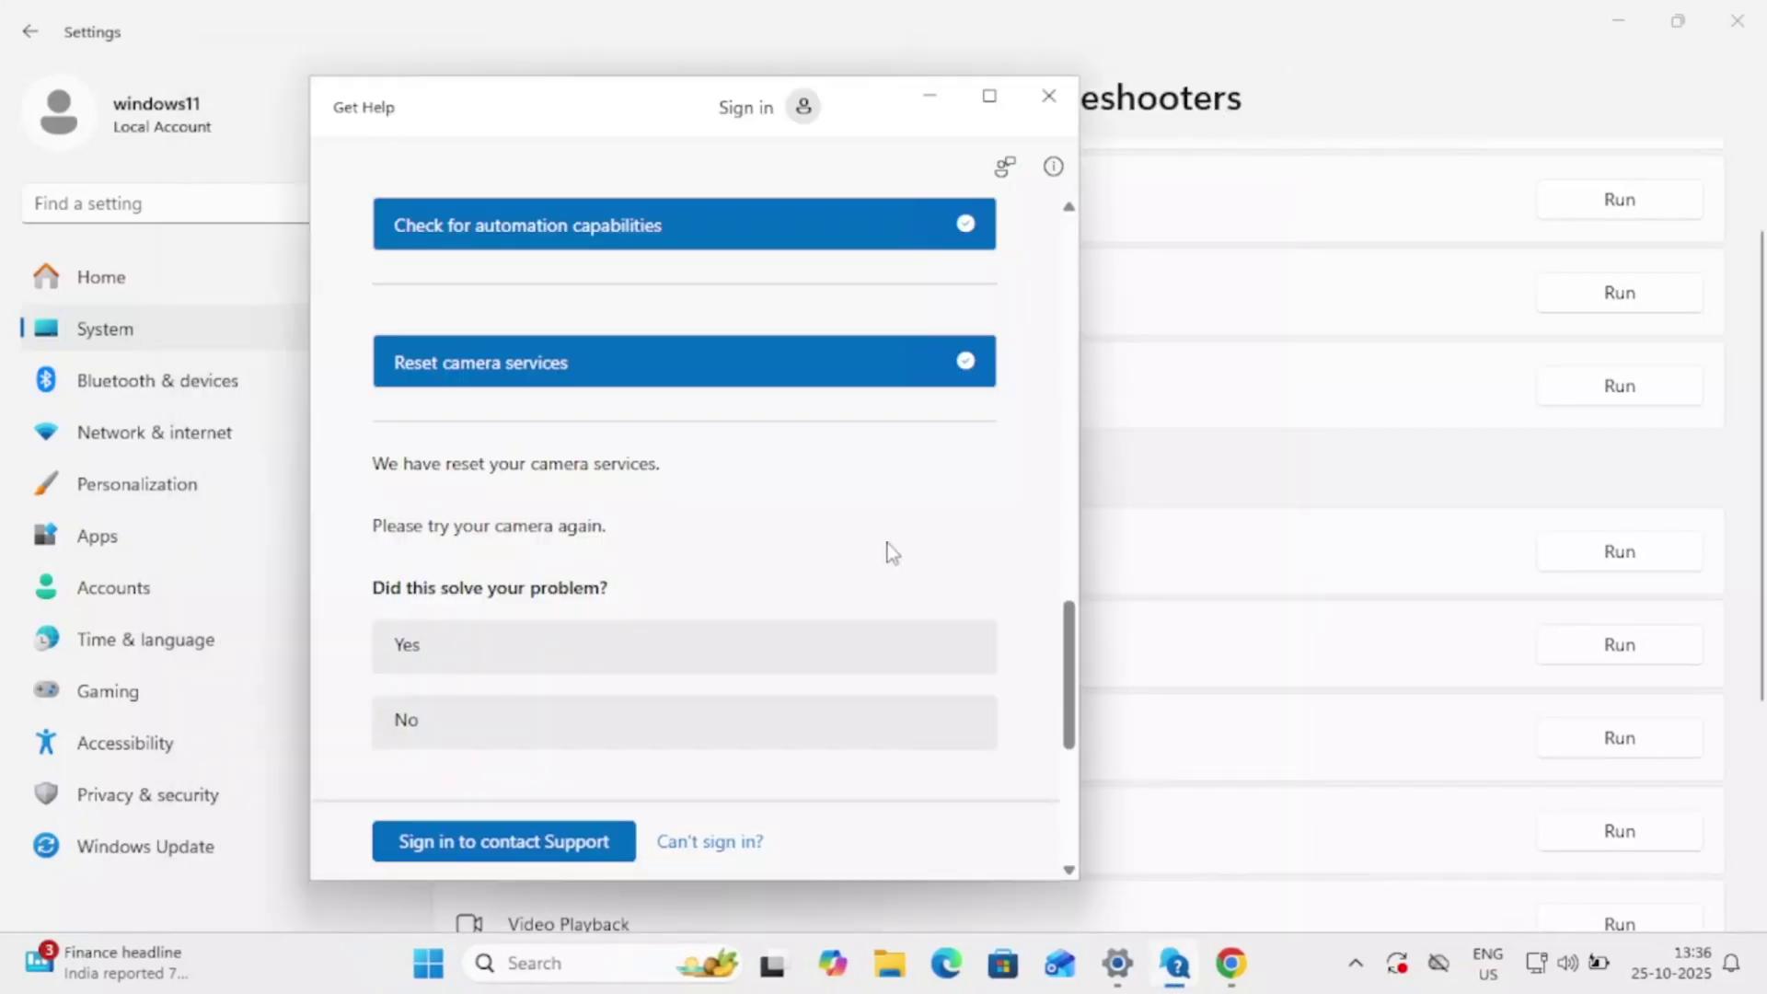
pyautogui.click(1063, 108)
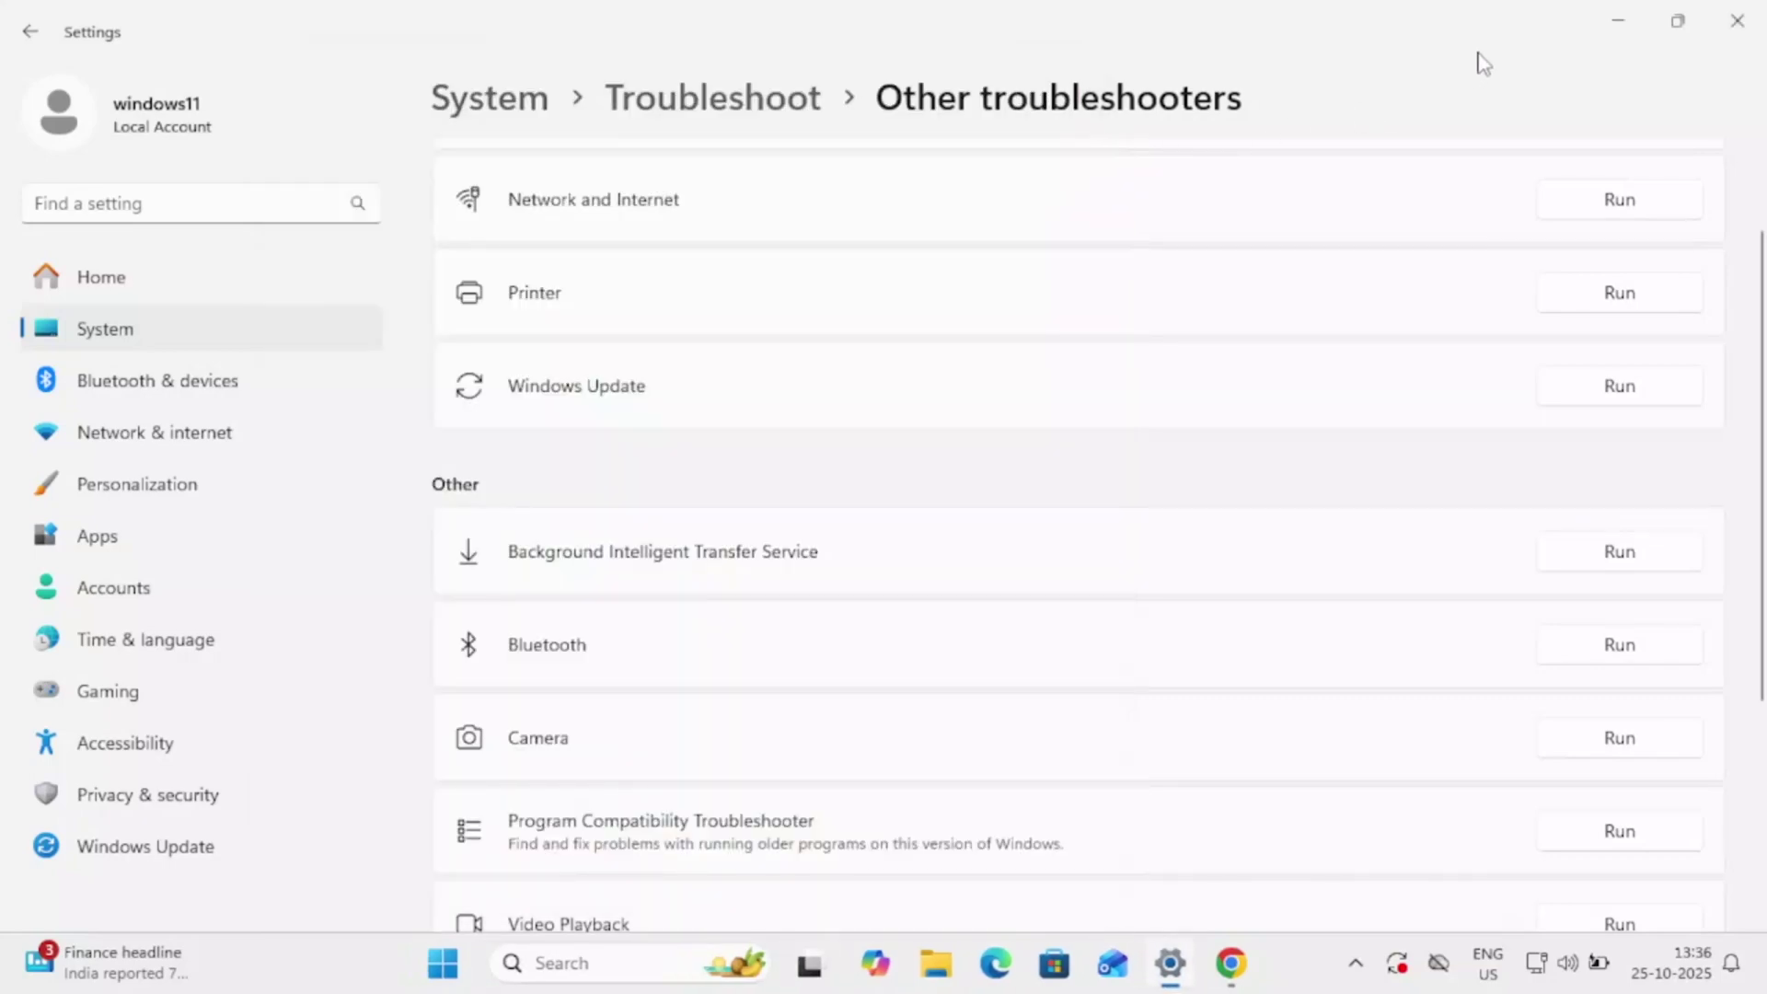
pyautogui.click(1621, 23)
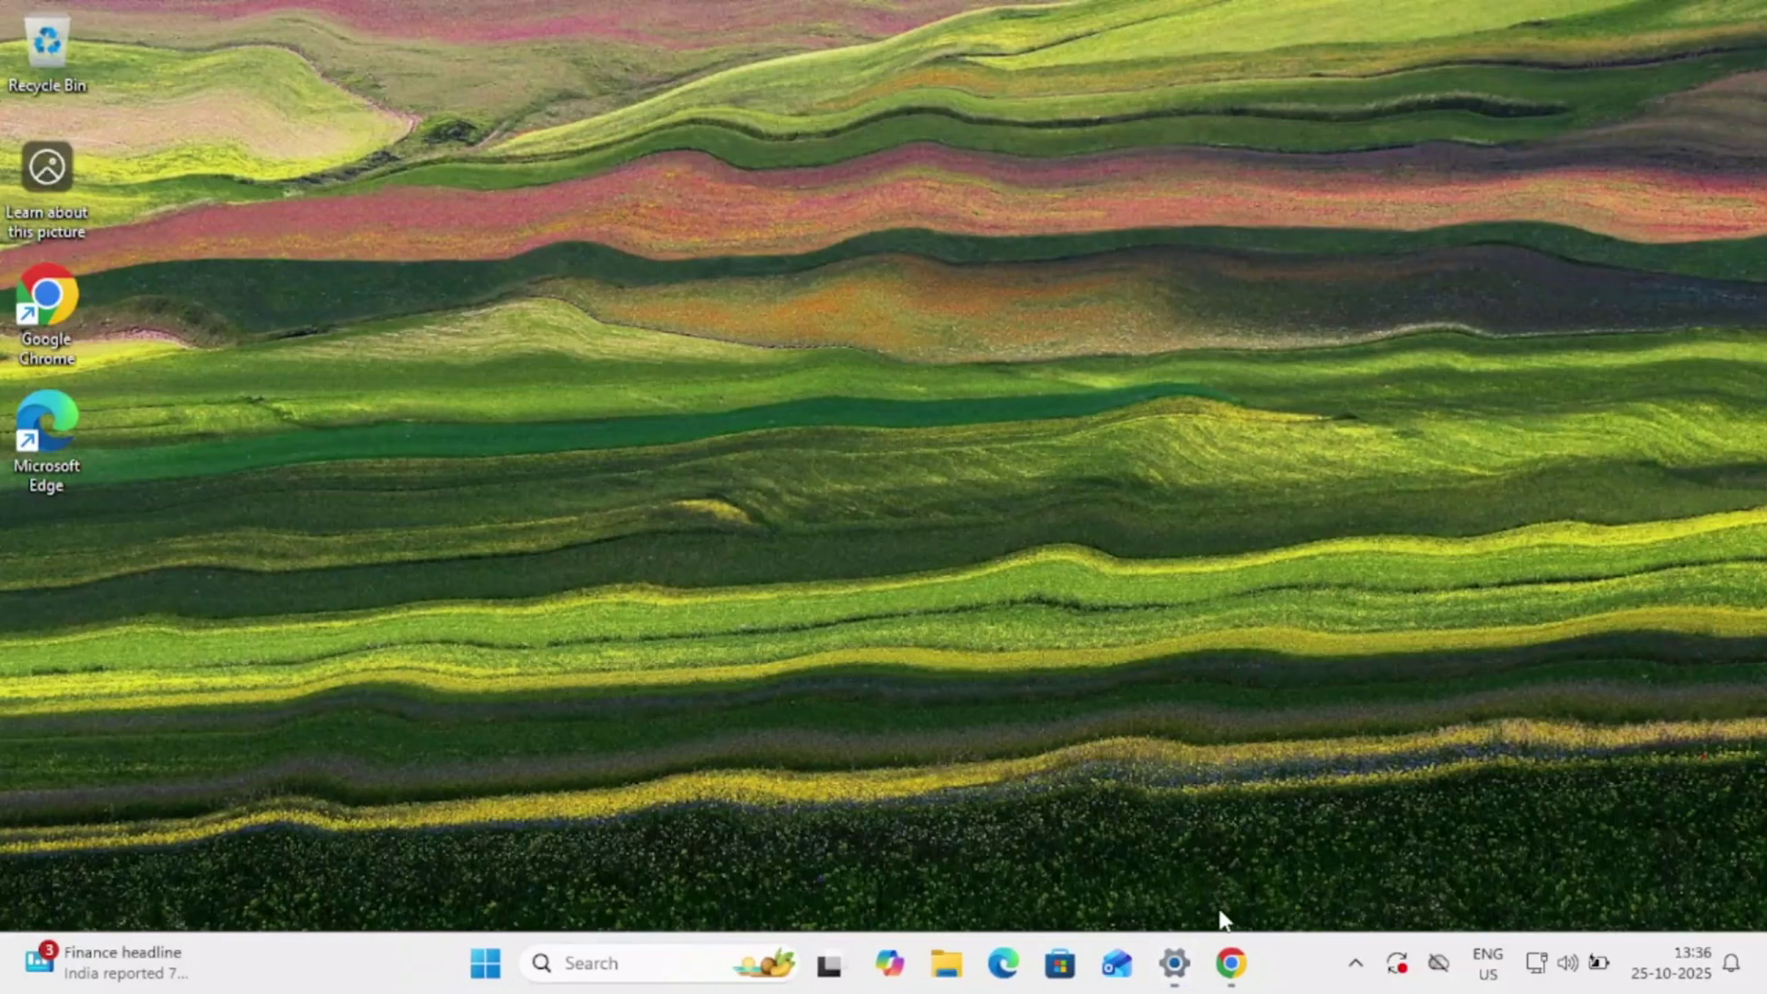
# - Switch to Chrome, examine the support article's Step 2 on physical camera switches, keyboard buttons and shutters, and minimize the browser
pyautogui.click(1231, 963)
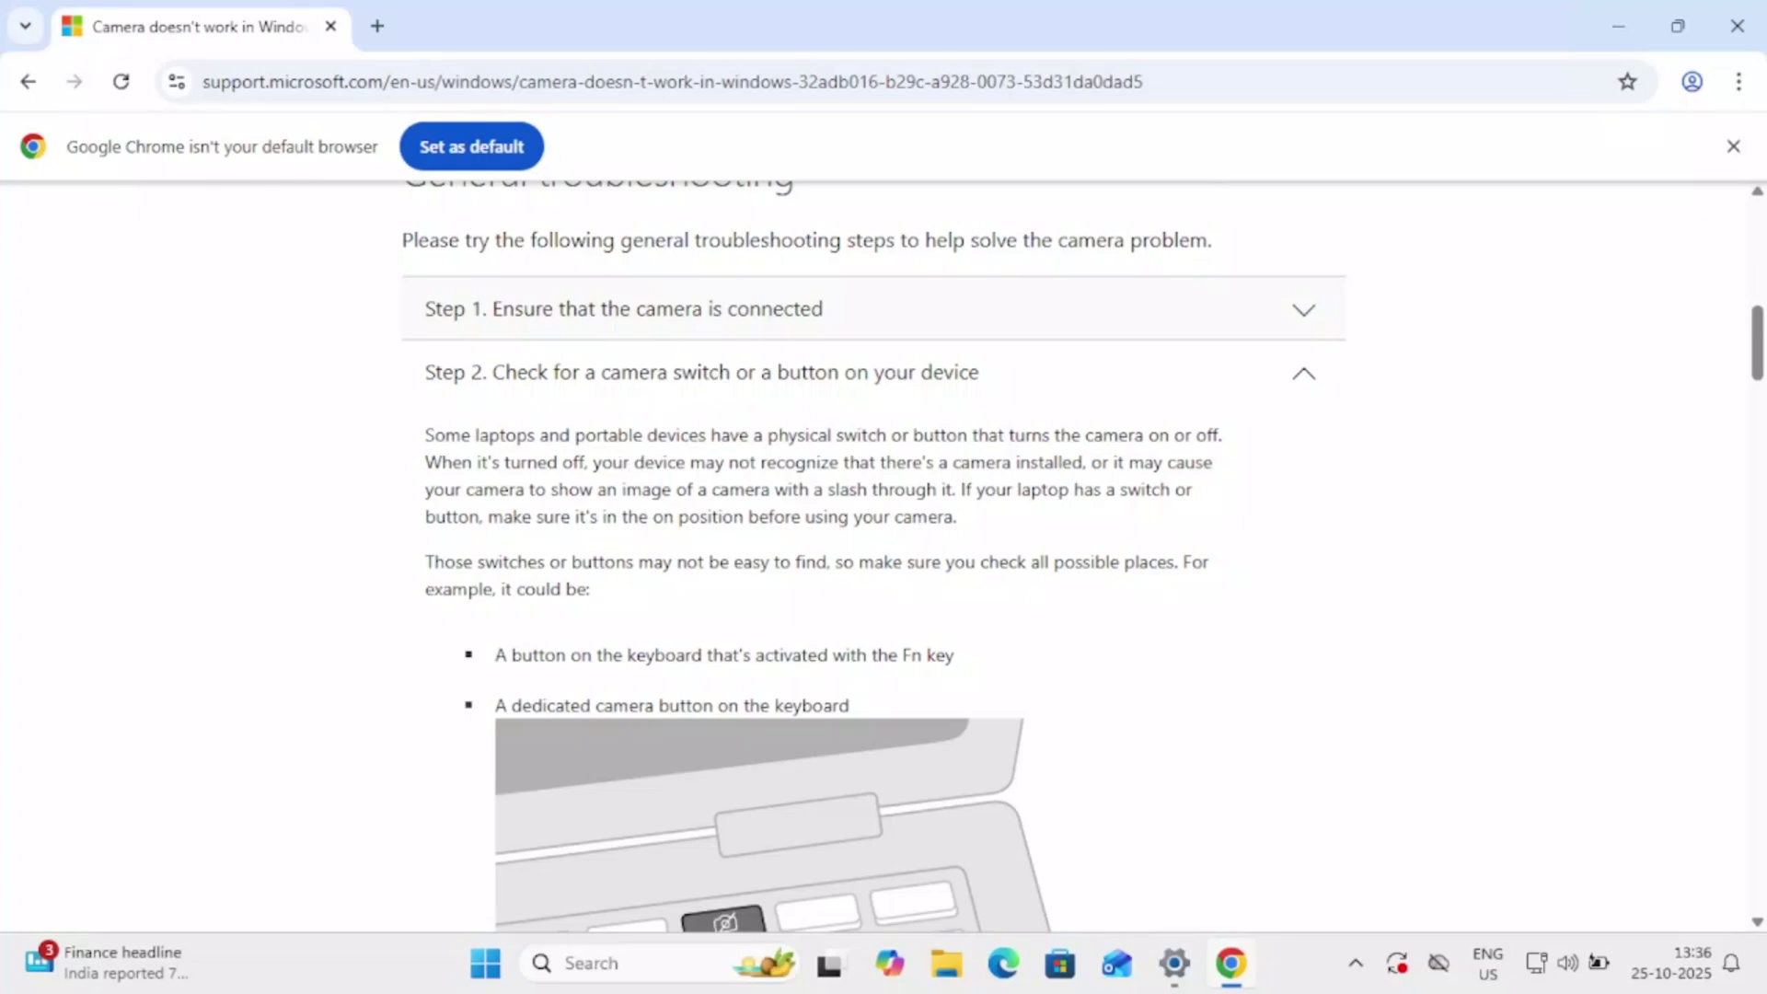
pyautogui.scroll(-3, 557, 594)
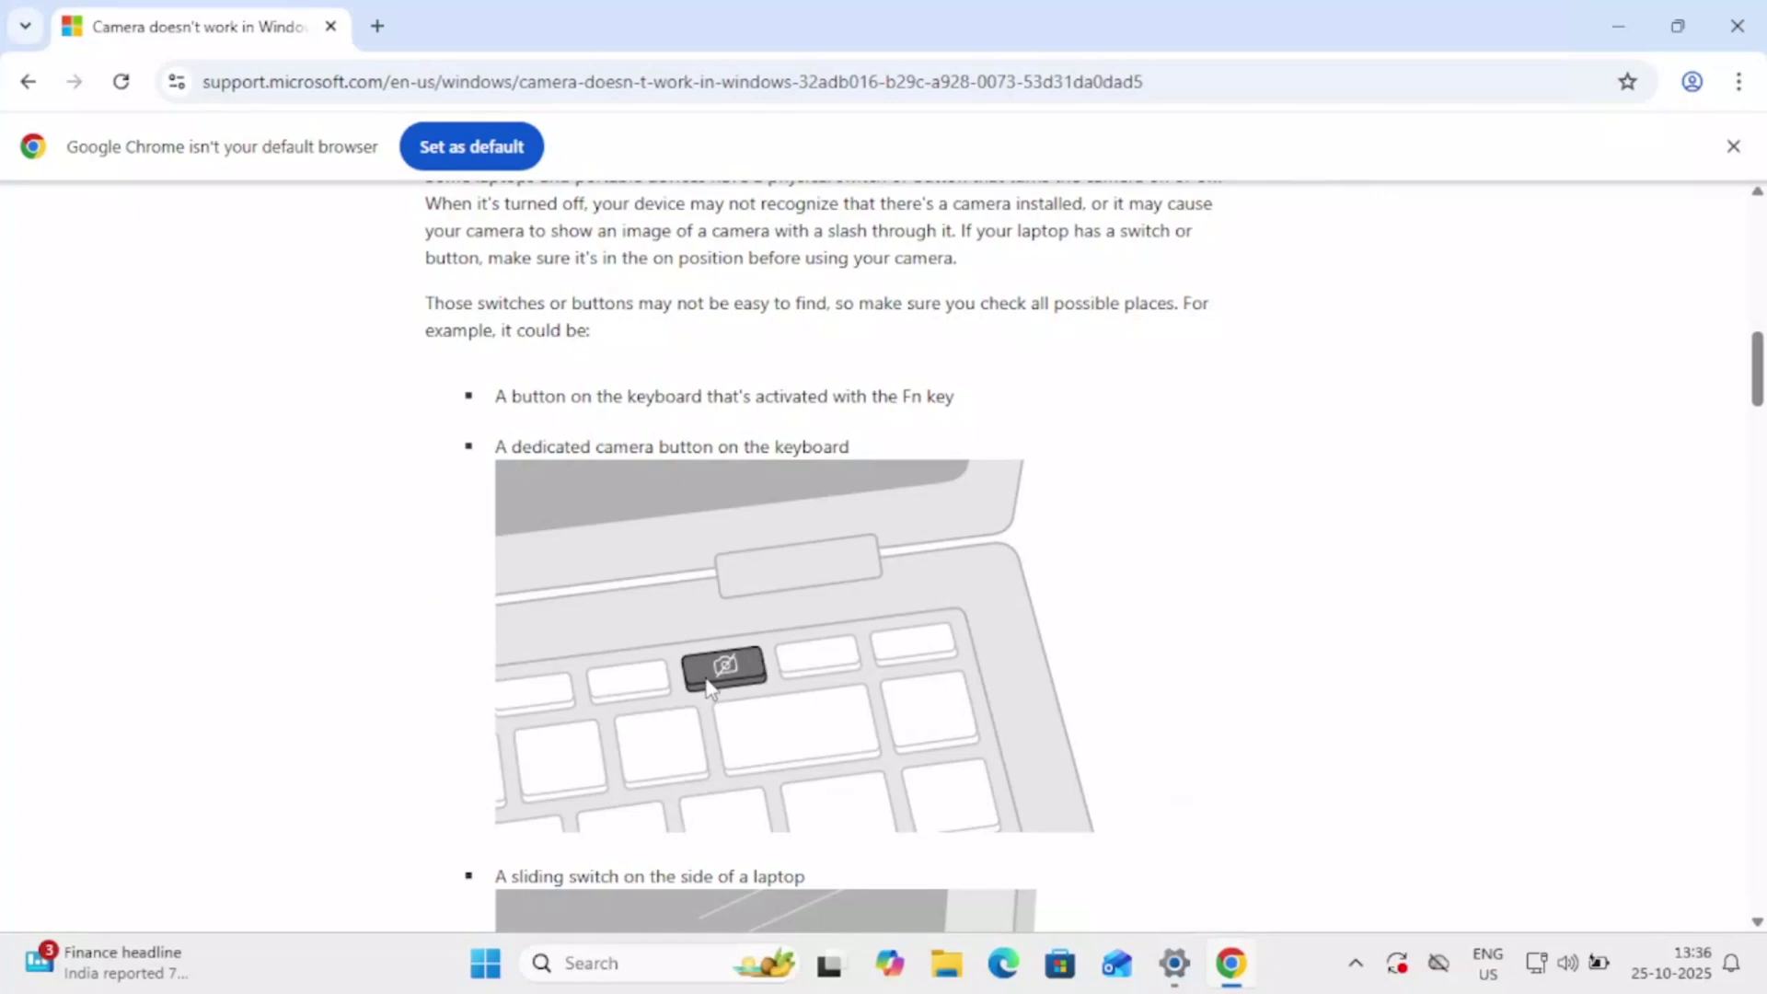
pyautogui.scroll(-3, 711, 644)
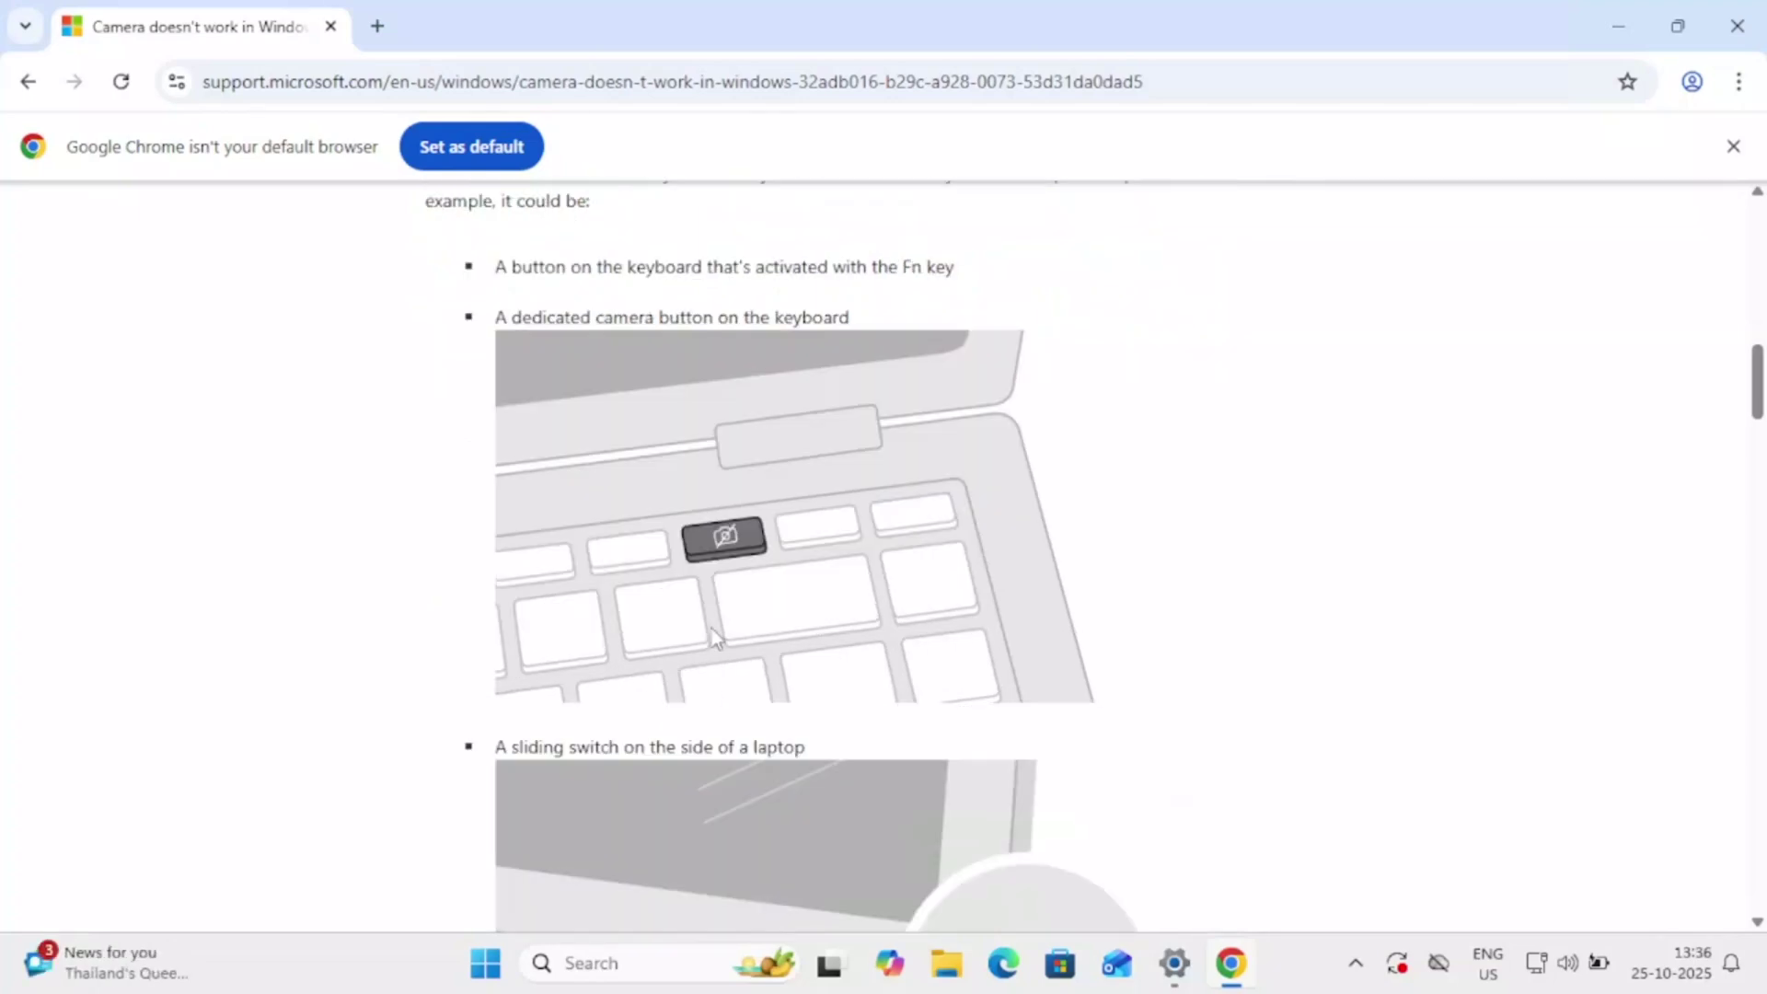
pyautogui.scroll(-3, 842, 727)
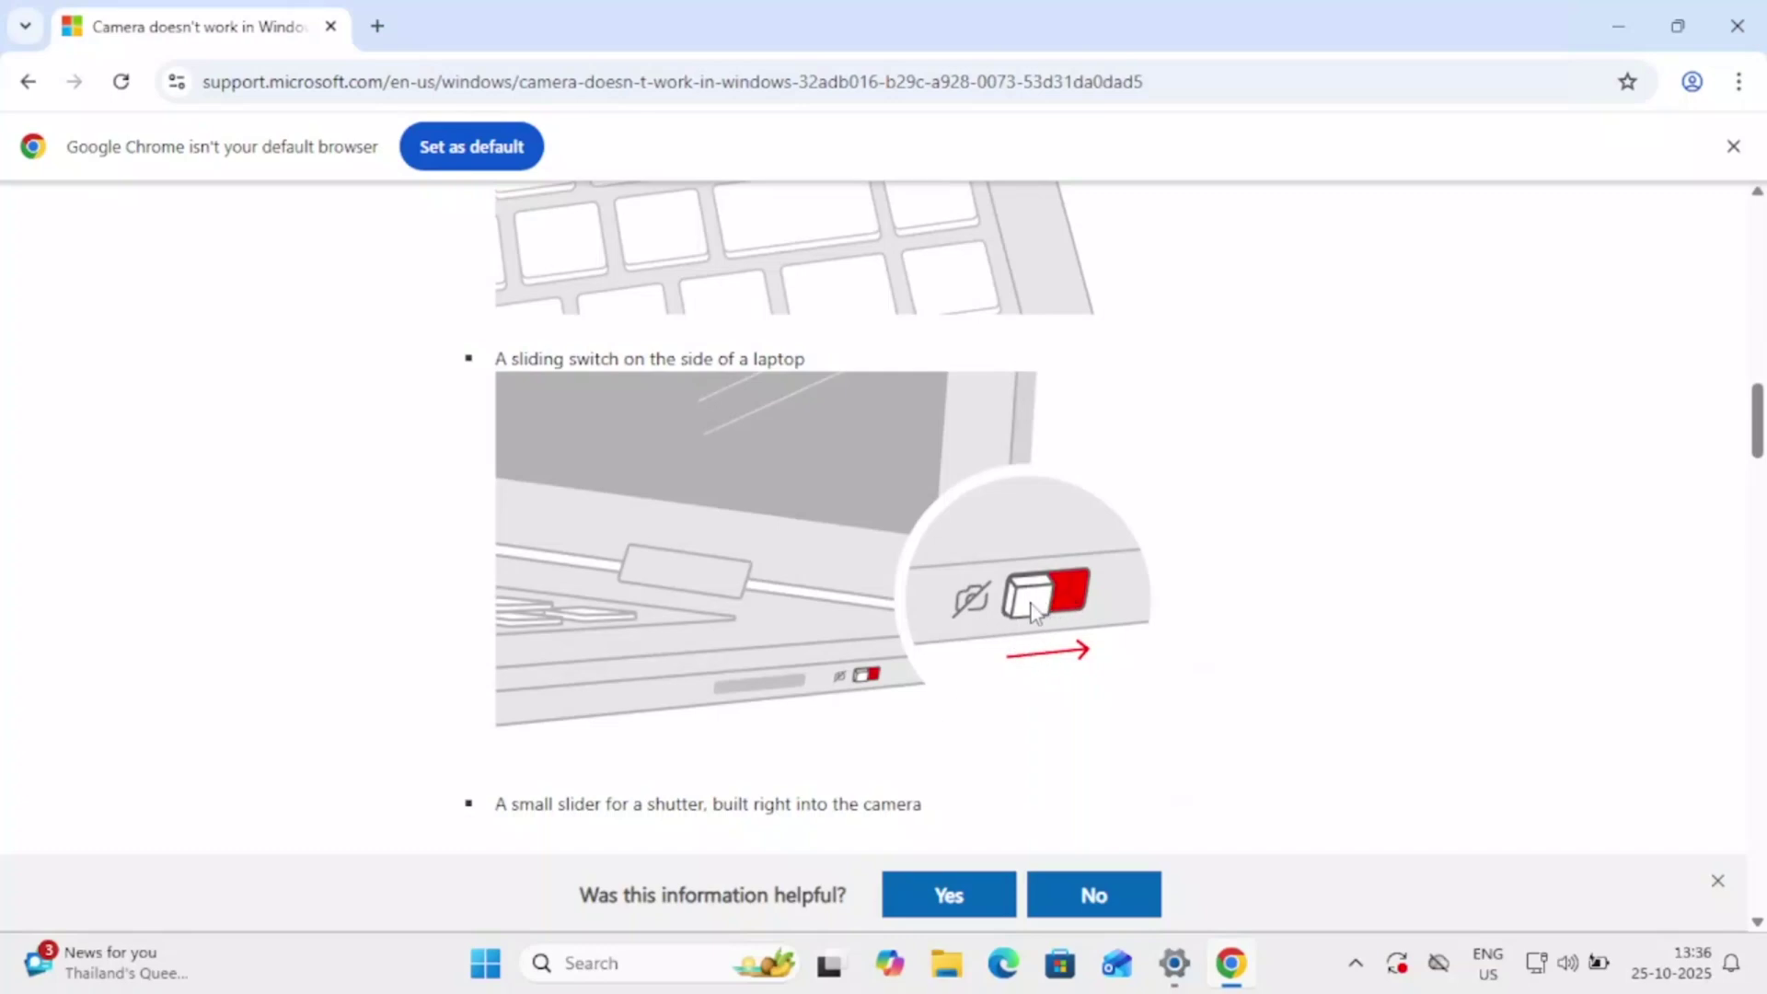
pyautogui.scroll(-4, 1035, 612)
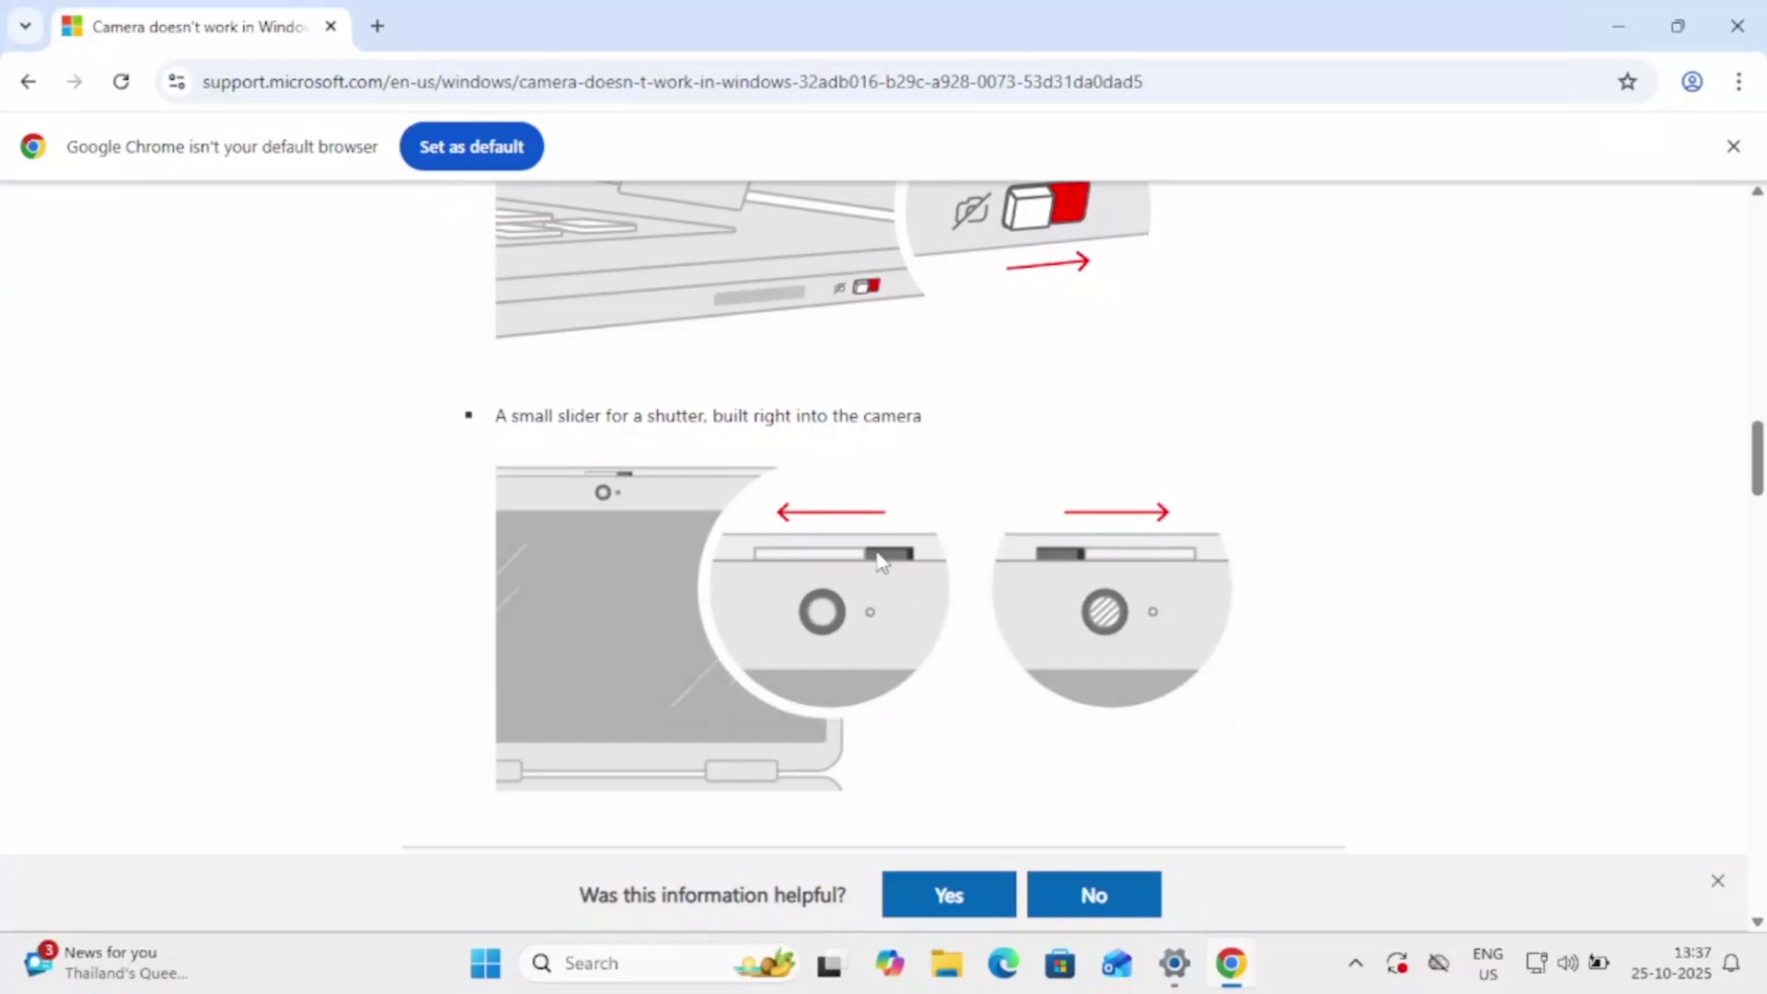
pyautogui.scroll(-1, 881, 559)
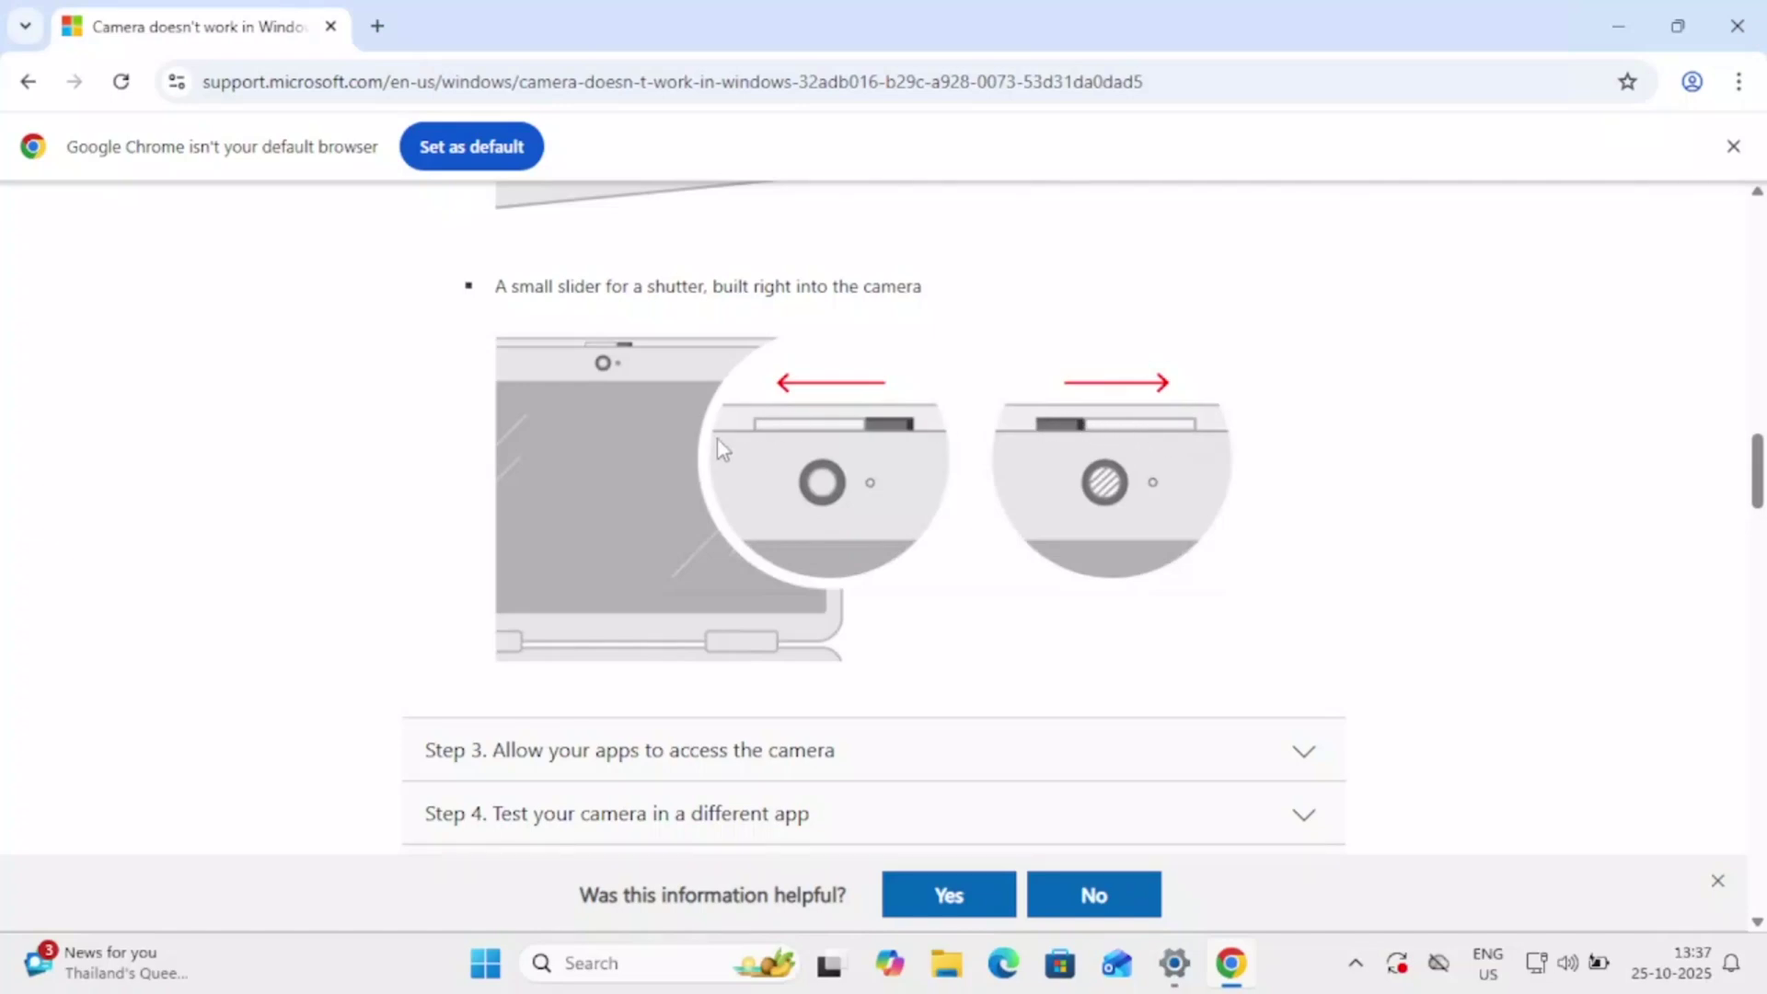
pyautogui.scroll(7, 789, 512)
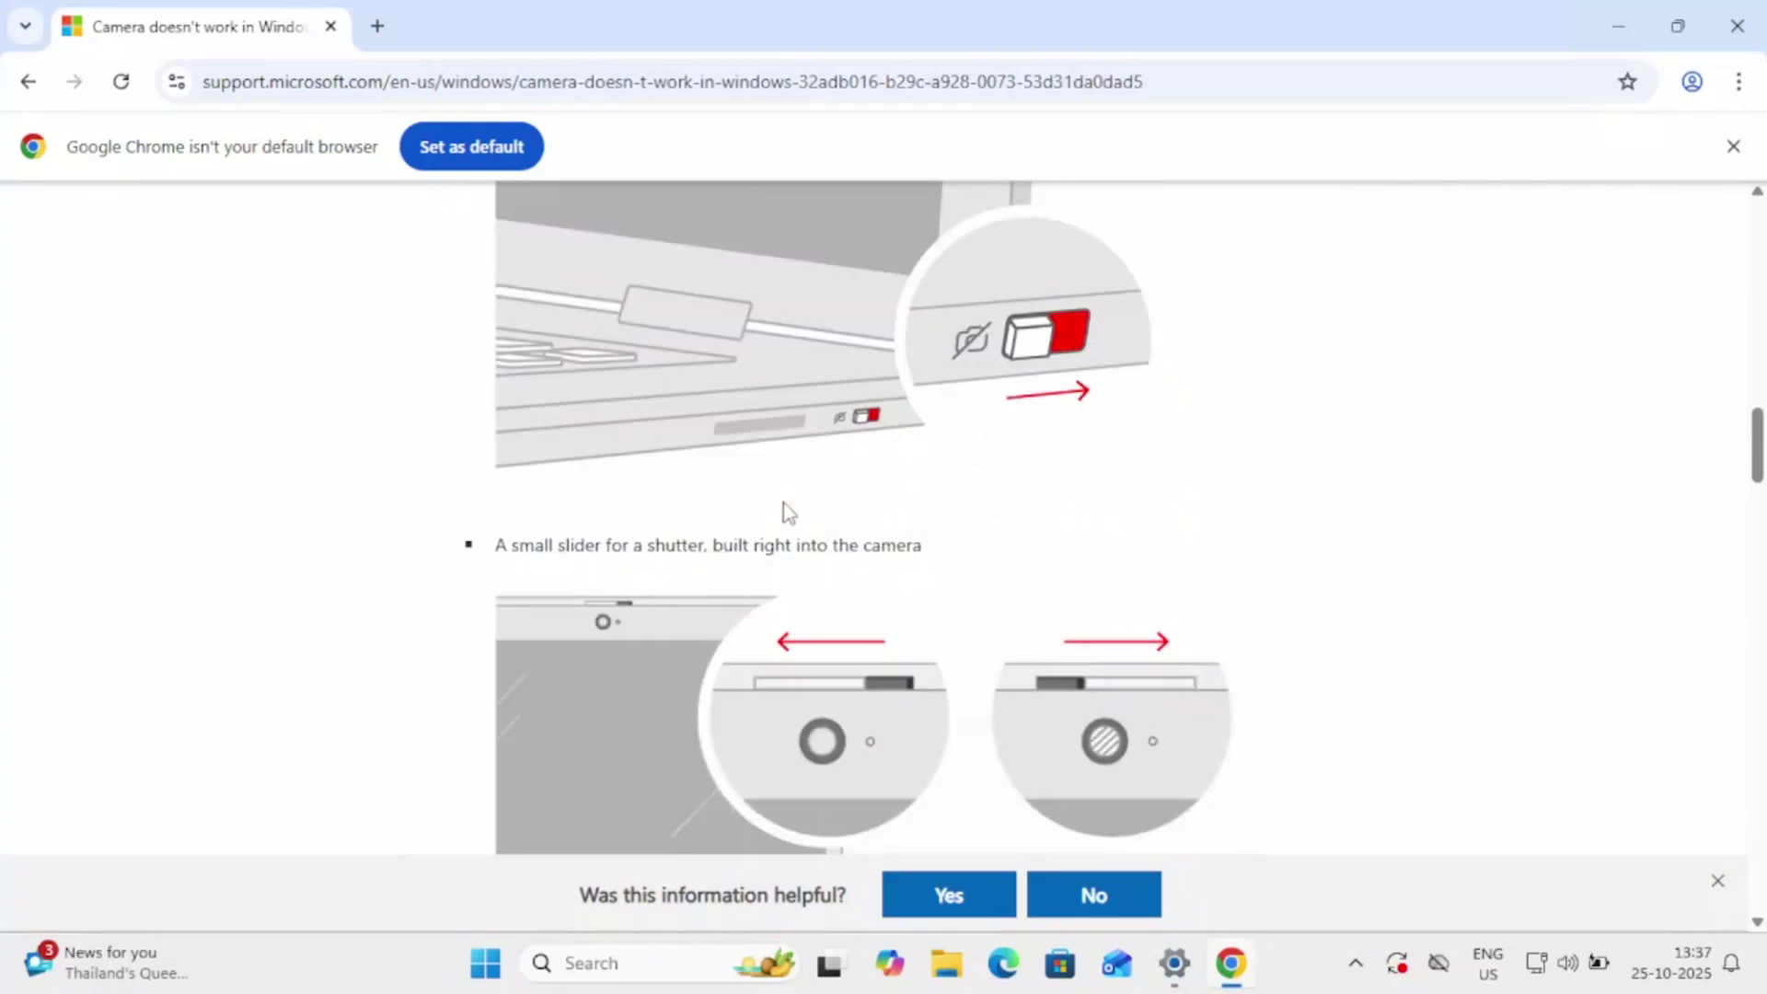
pyautogui.scroll(6, 807, 555)
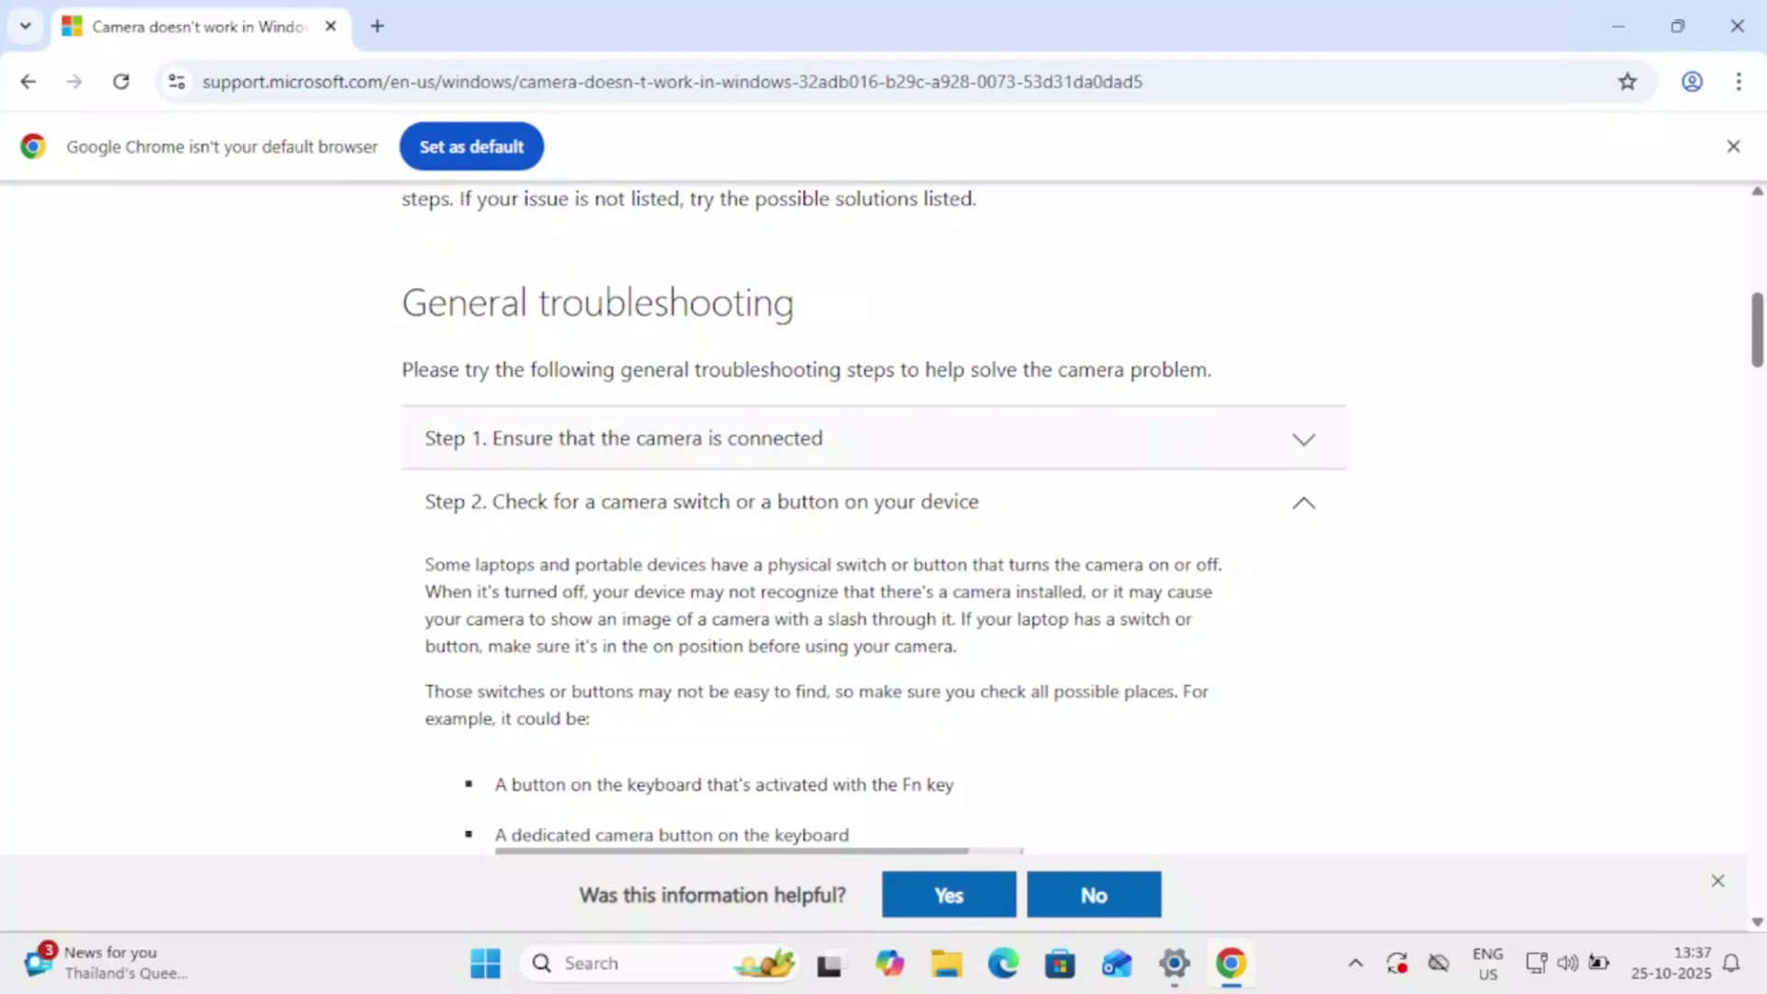
pyautogui.scroll(-3, 883, 515)
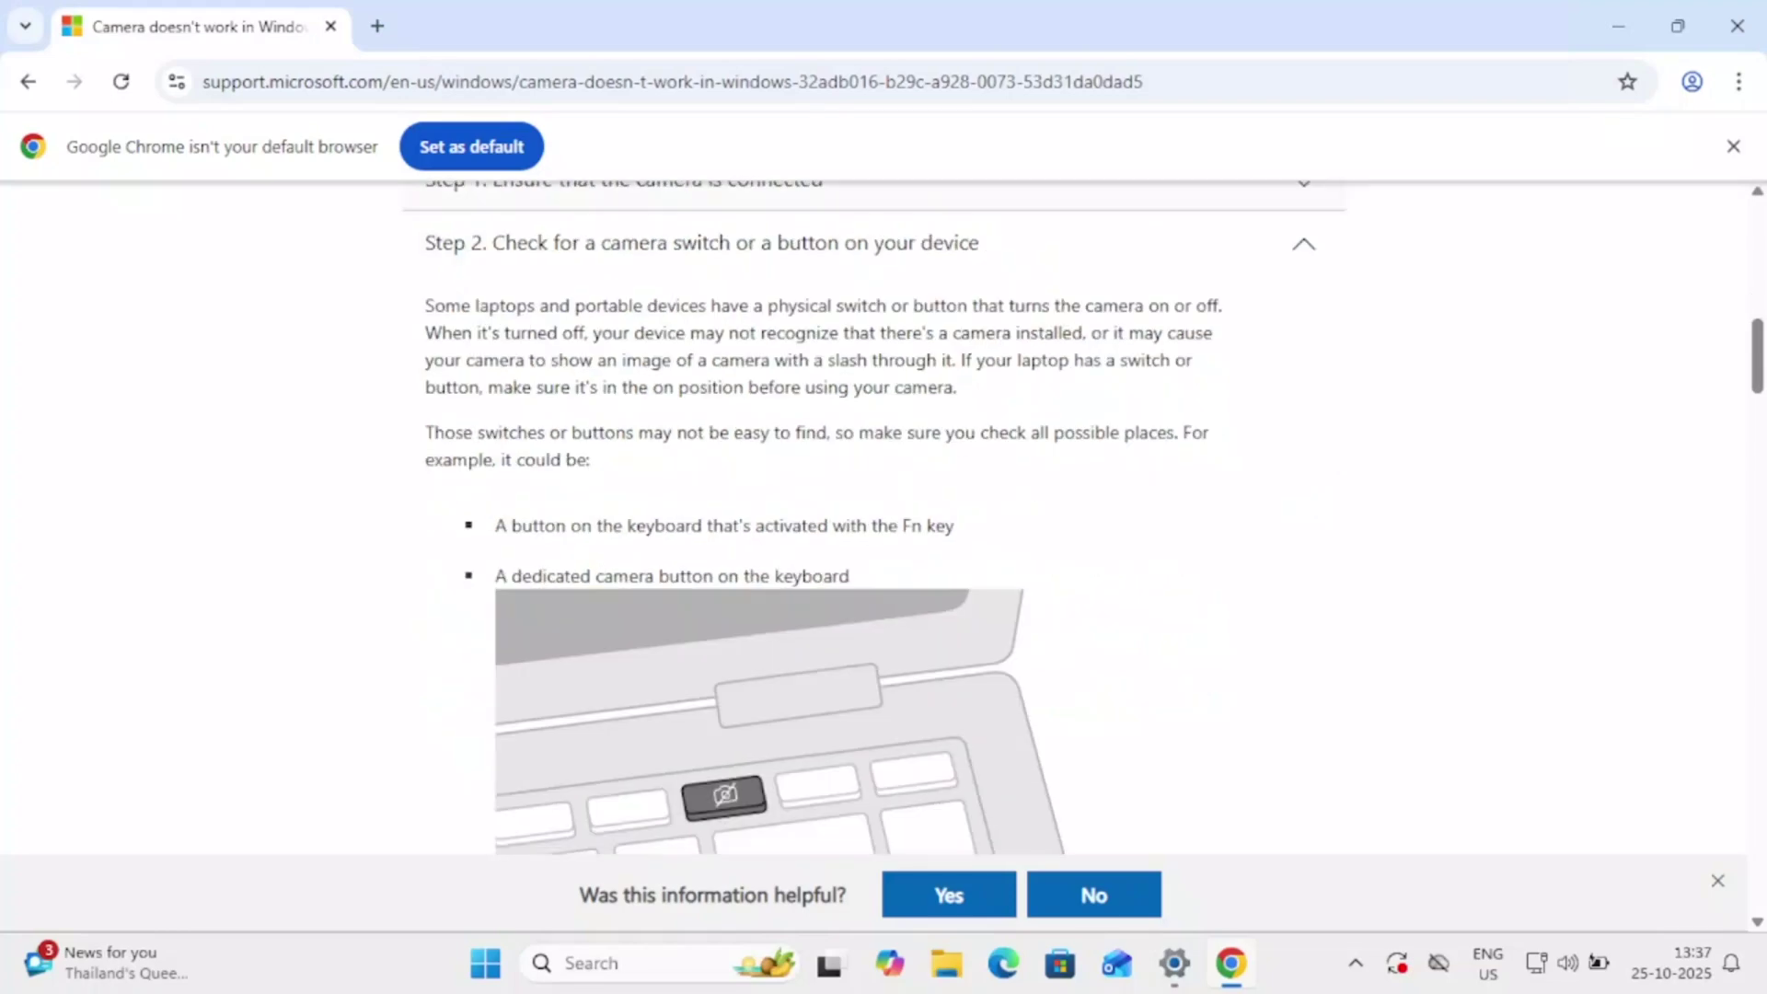
pyautogui.scroll(-3, 718, 617)
pyautogui.scroll(-2, 736, 553)
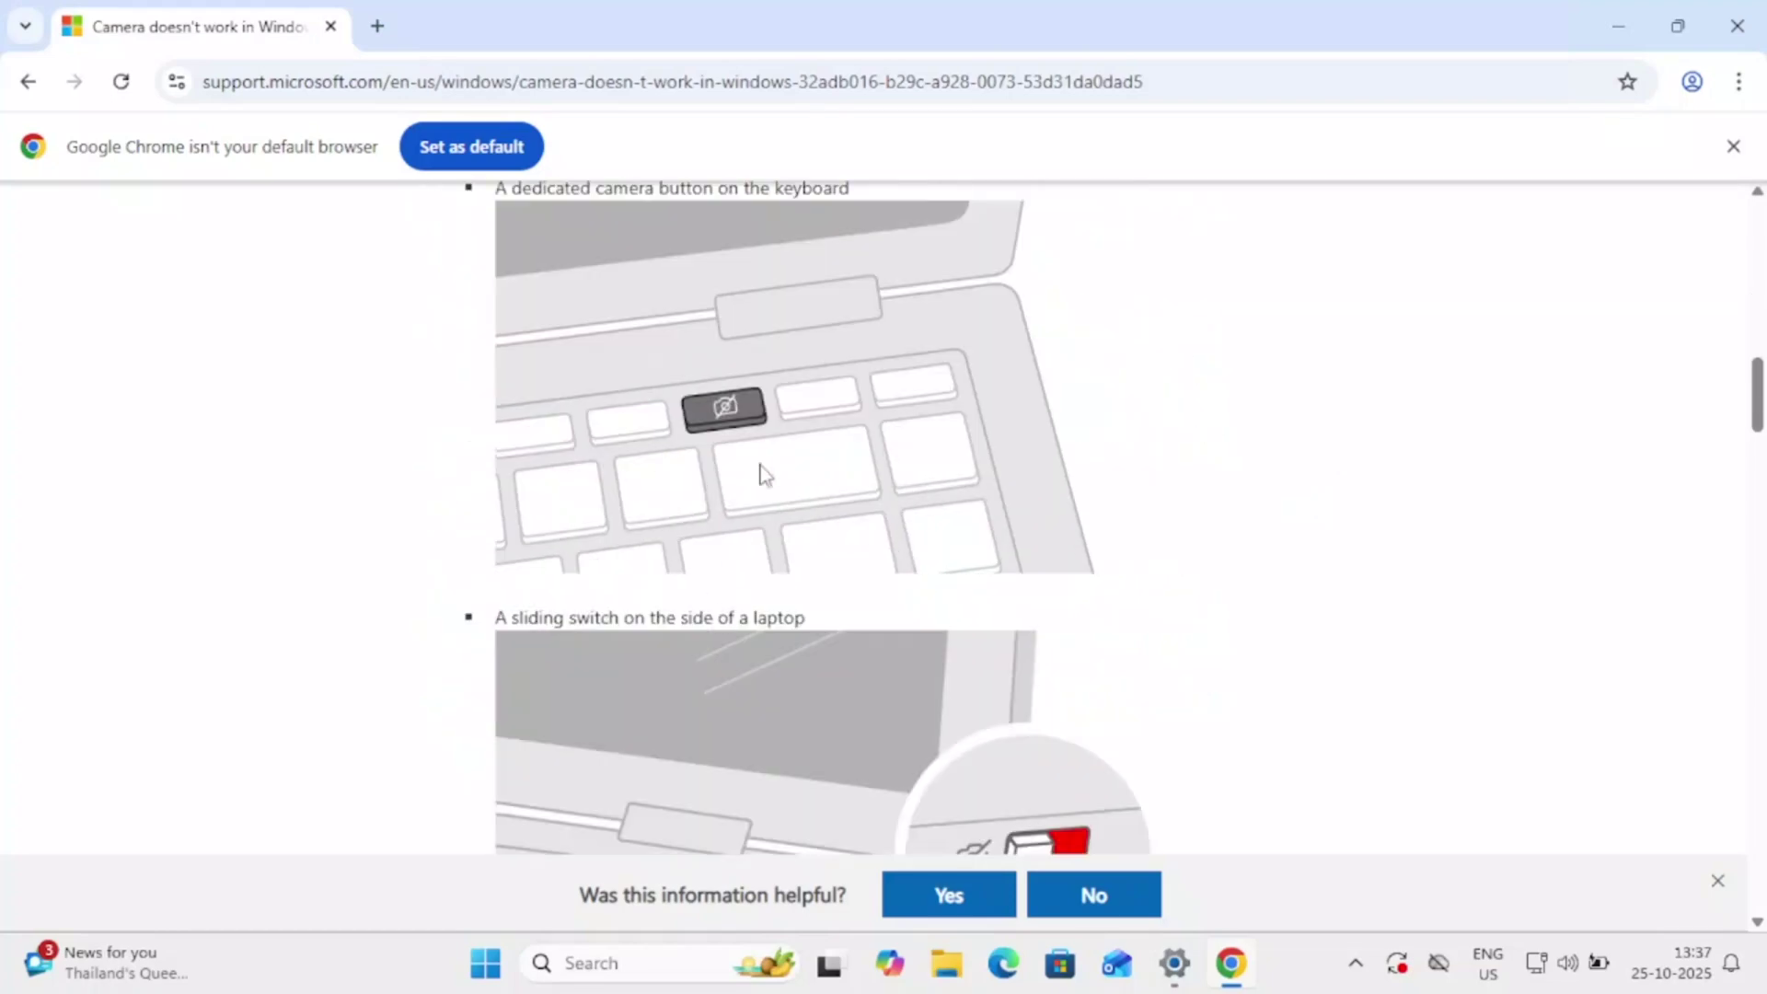
pyautogui.scroll(-4, 690, 612)
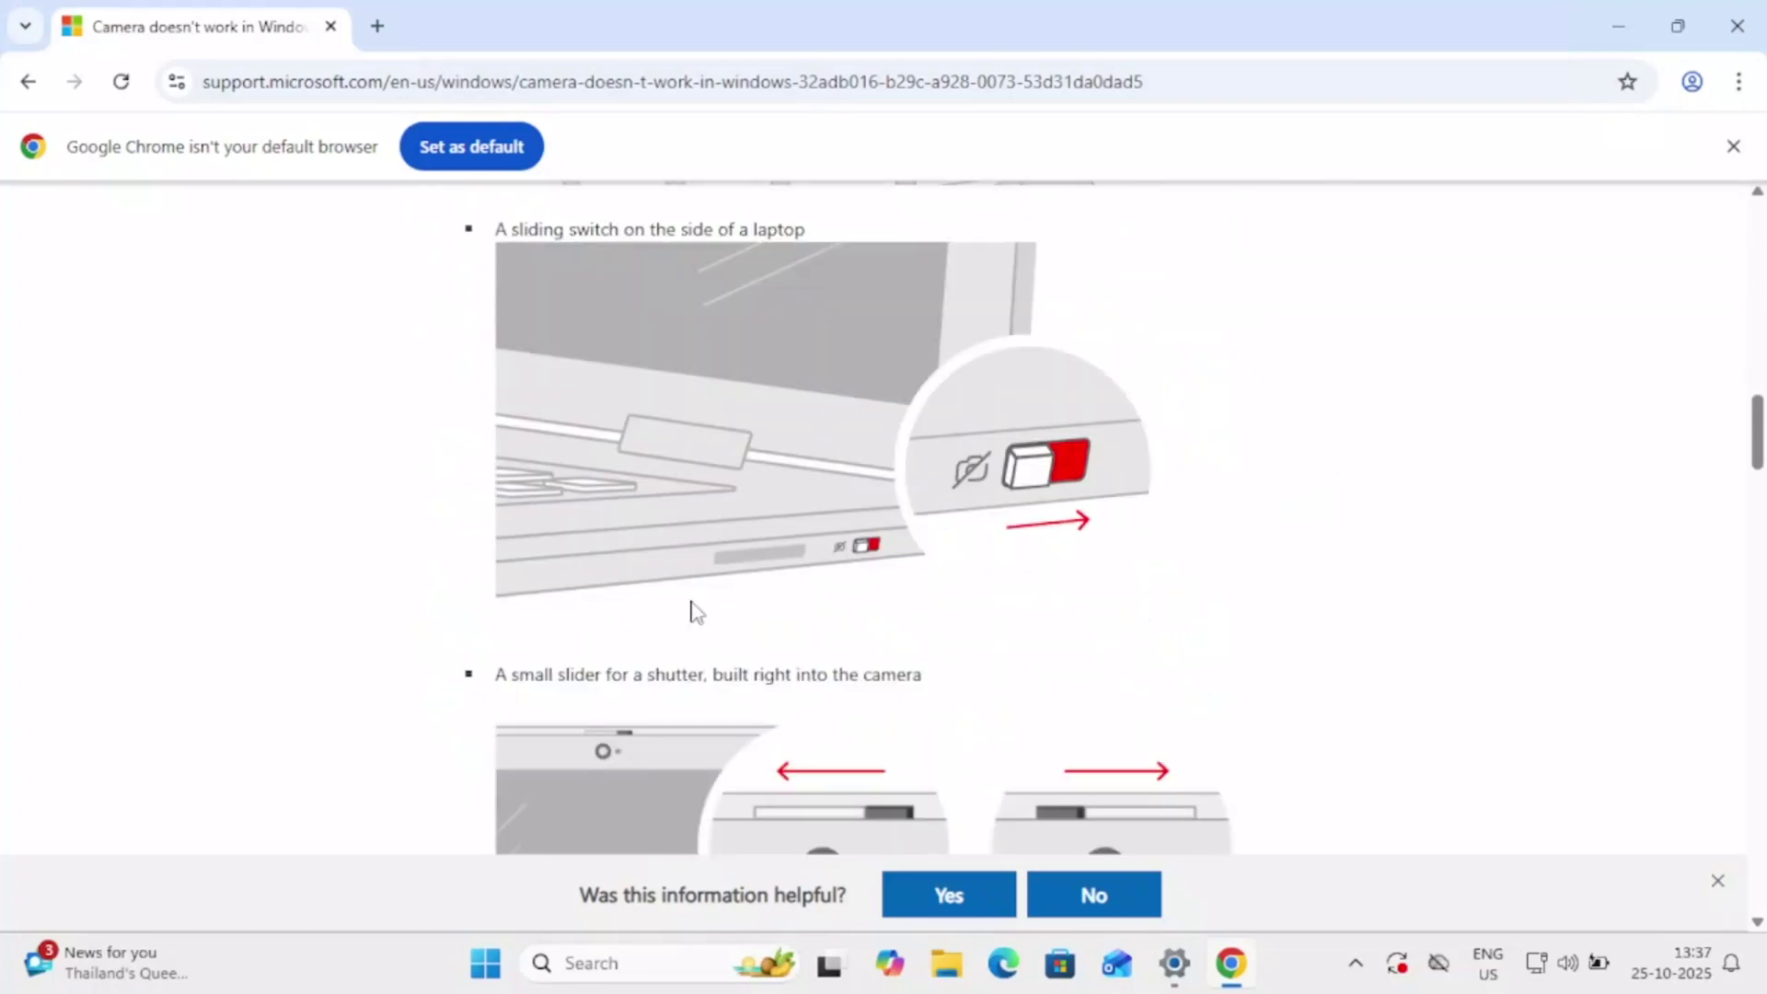
pyautogui.scroll(-1, 696, 612)
pyautogui.scroll(10, 697, 612)
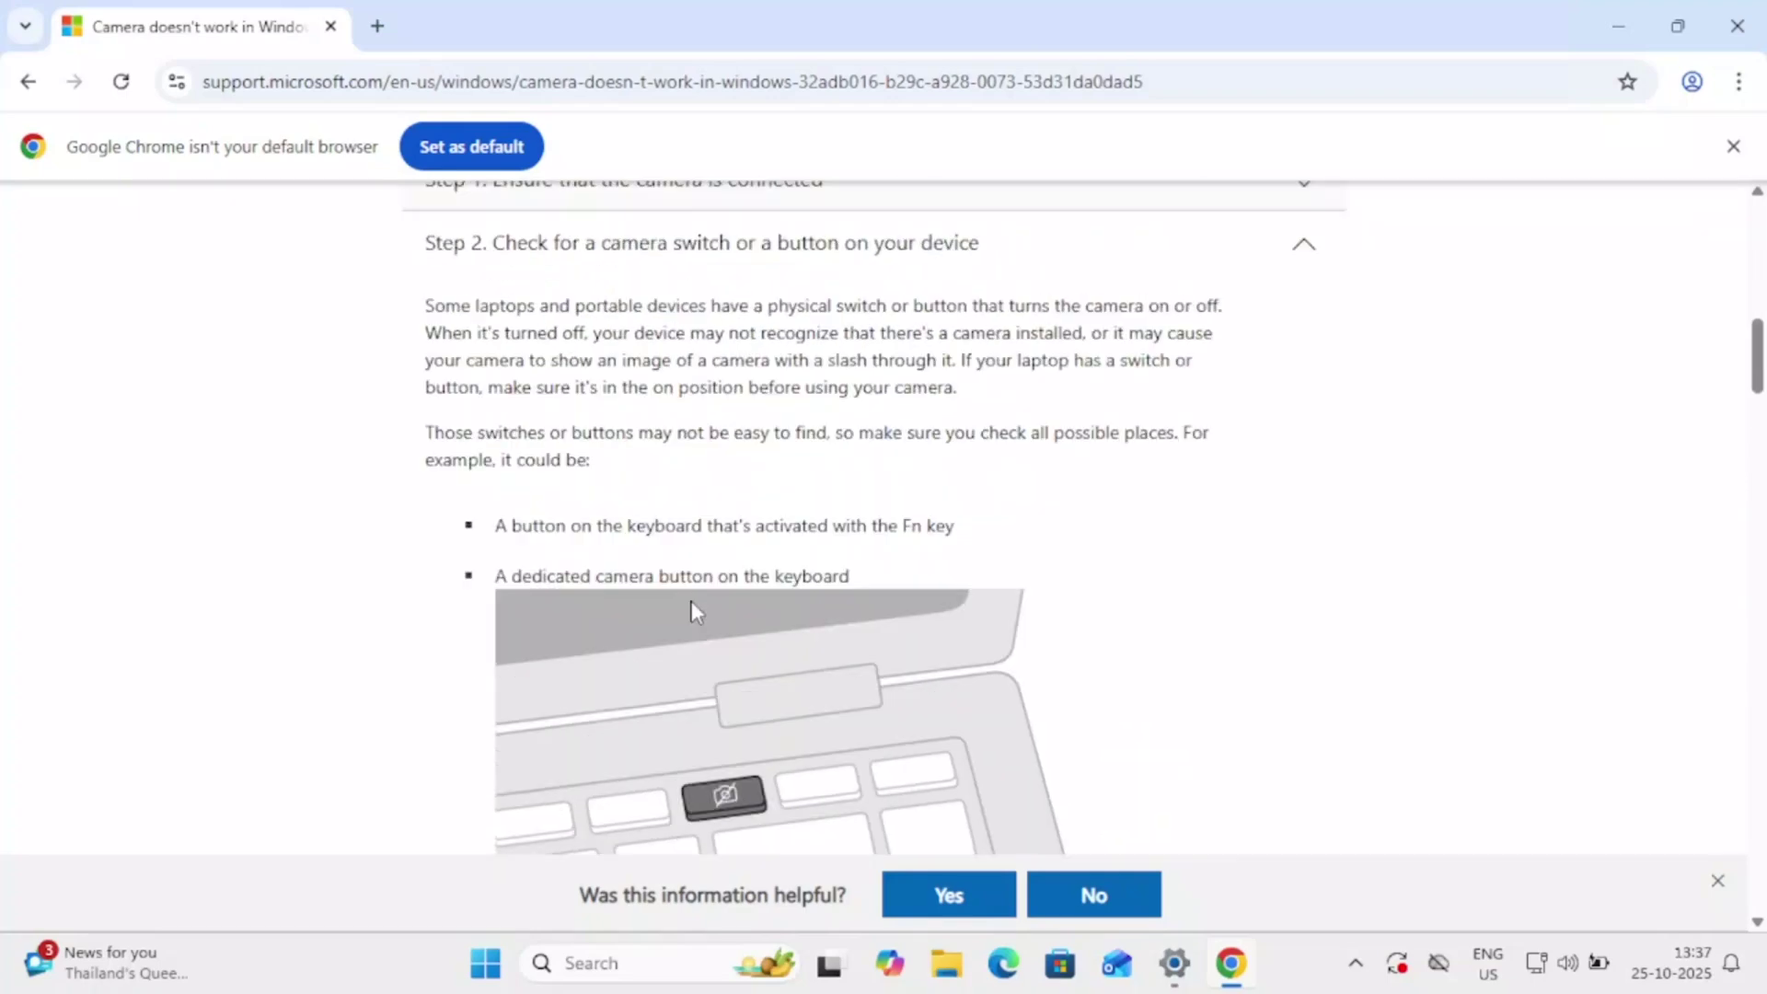
pyautogui.scroll(5, 692, 603)
pyautogui.click(1619, 26)
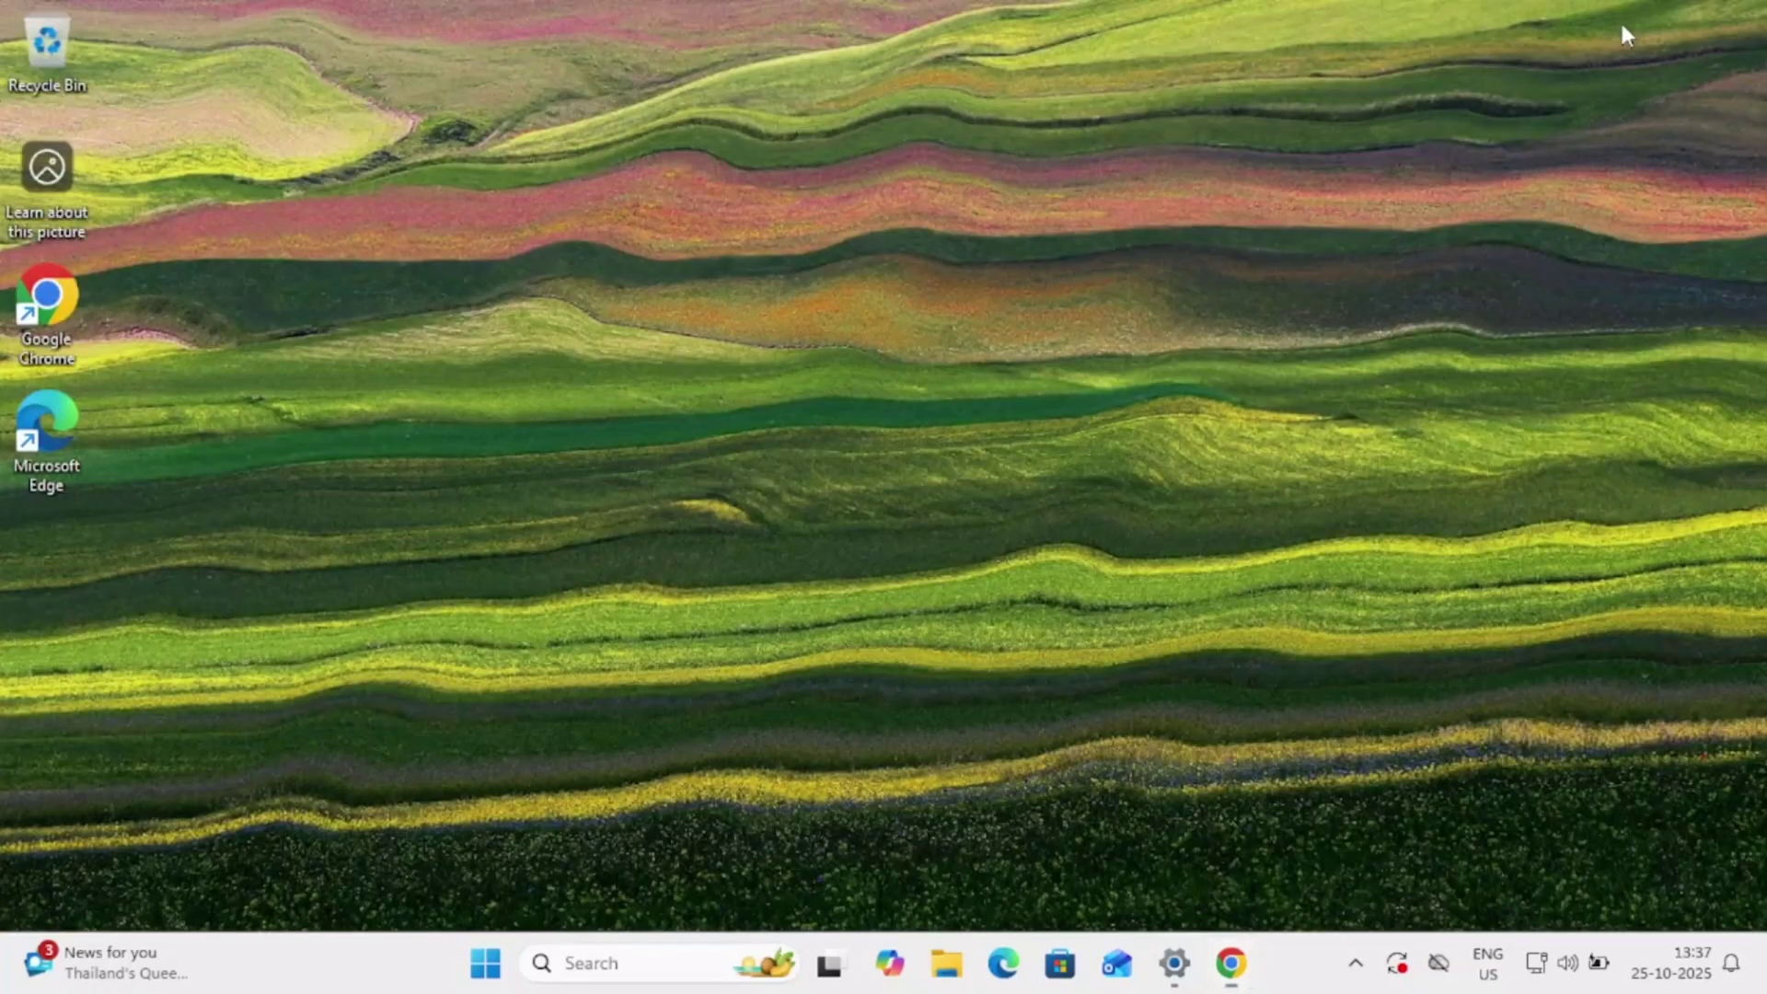
# - Search Windows for "device" and open Device Manager
pyautogui.click(621, 964)
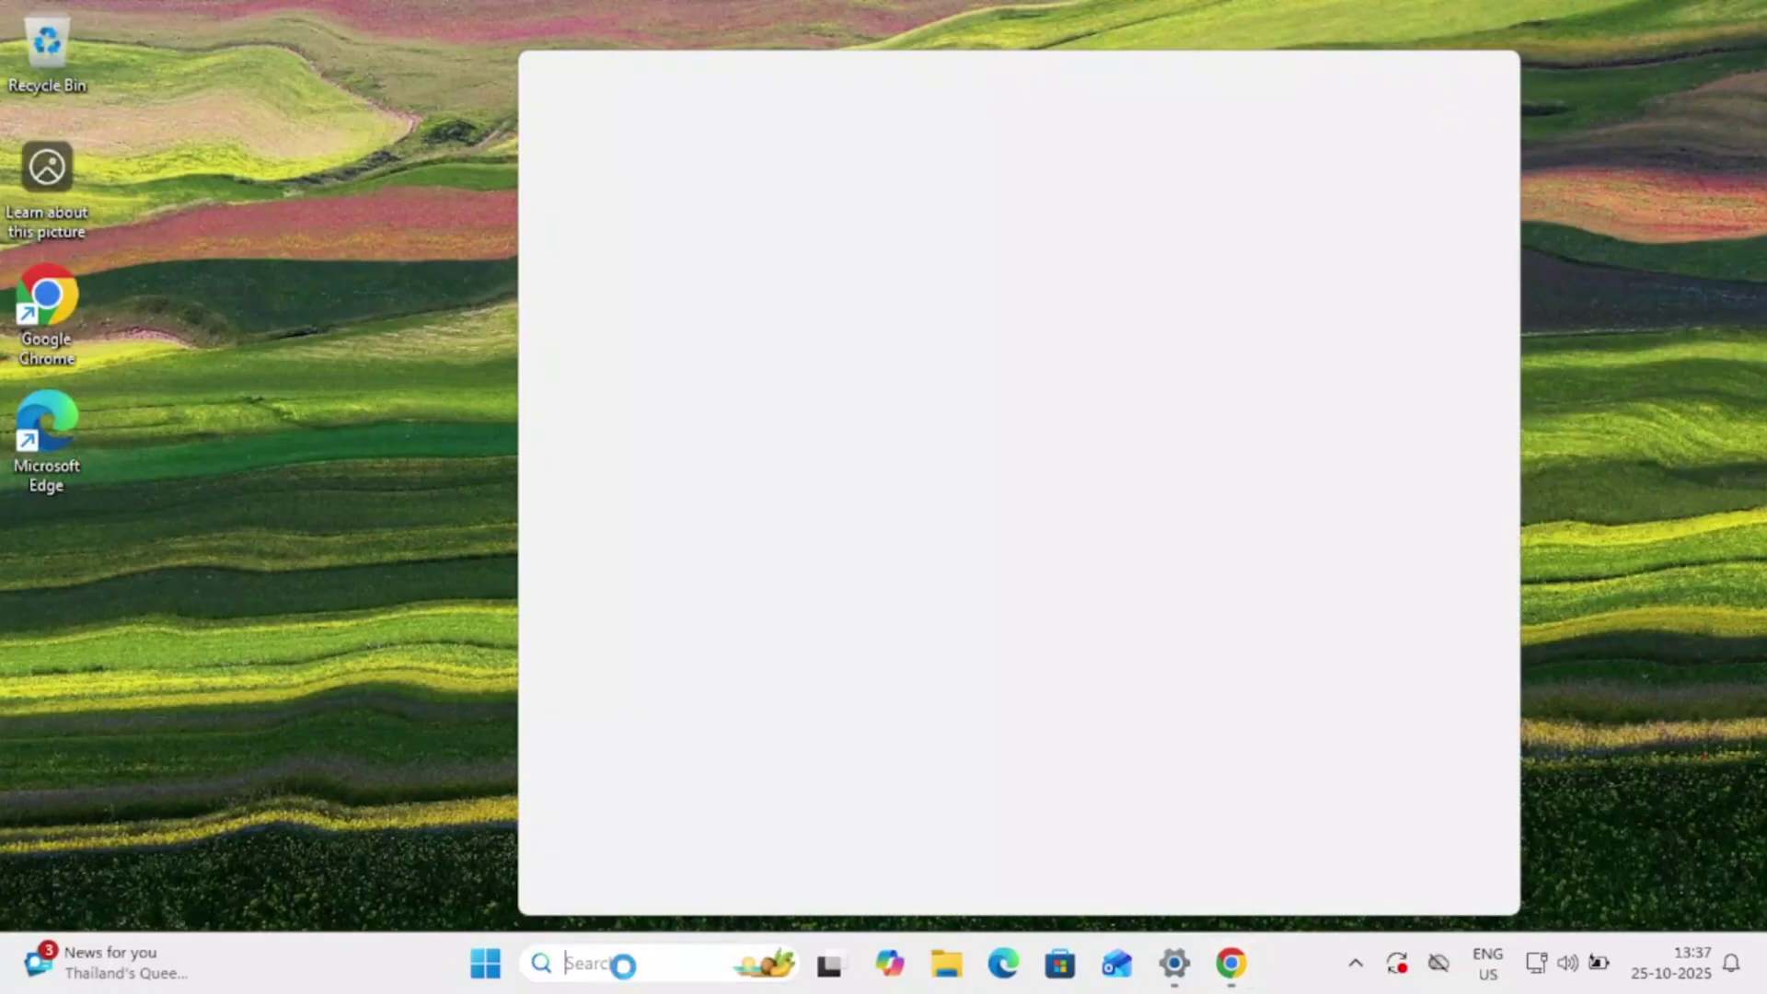
pyautogui.write('devic')
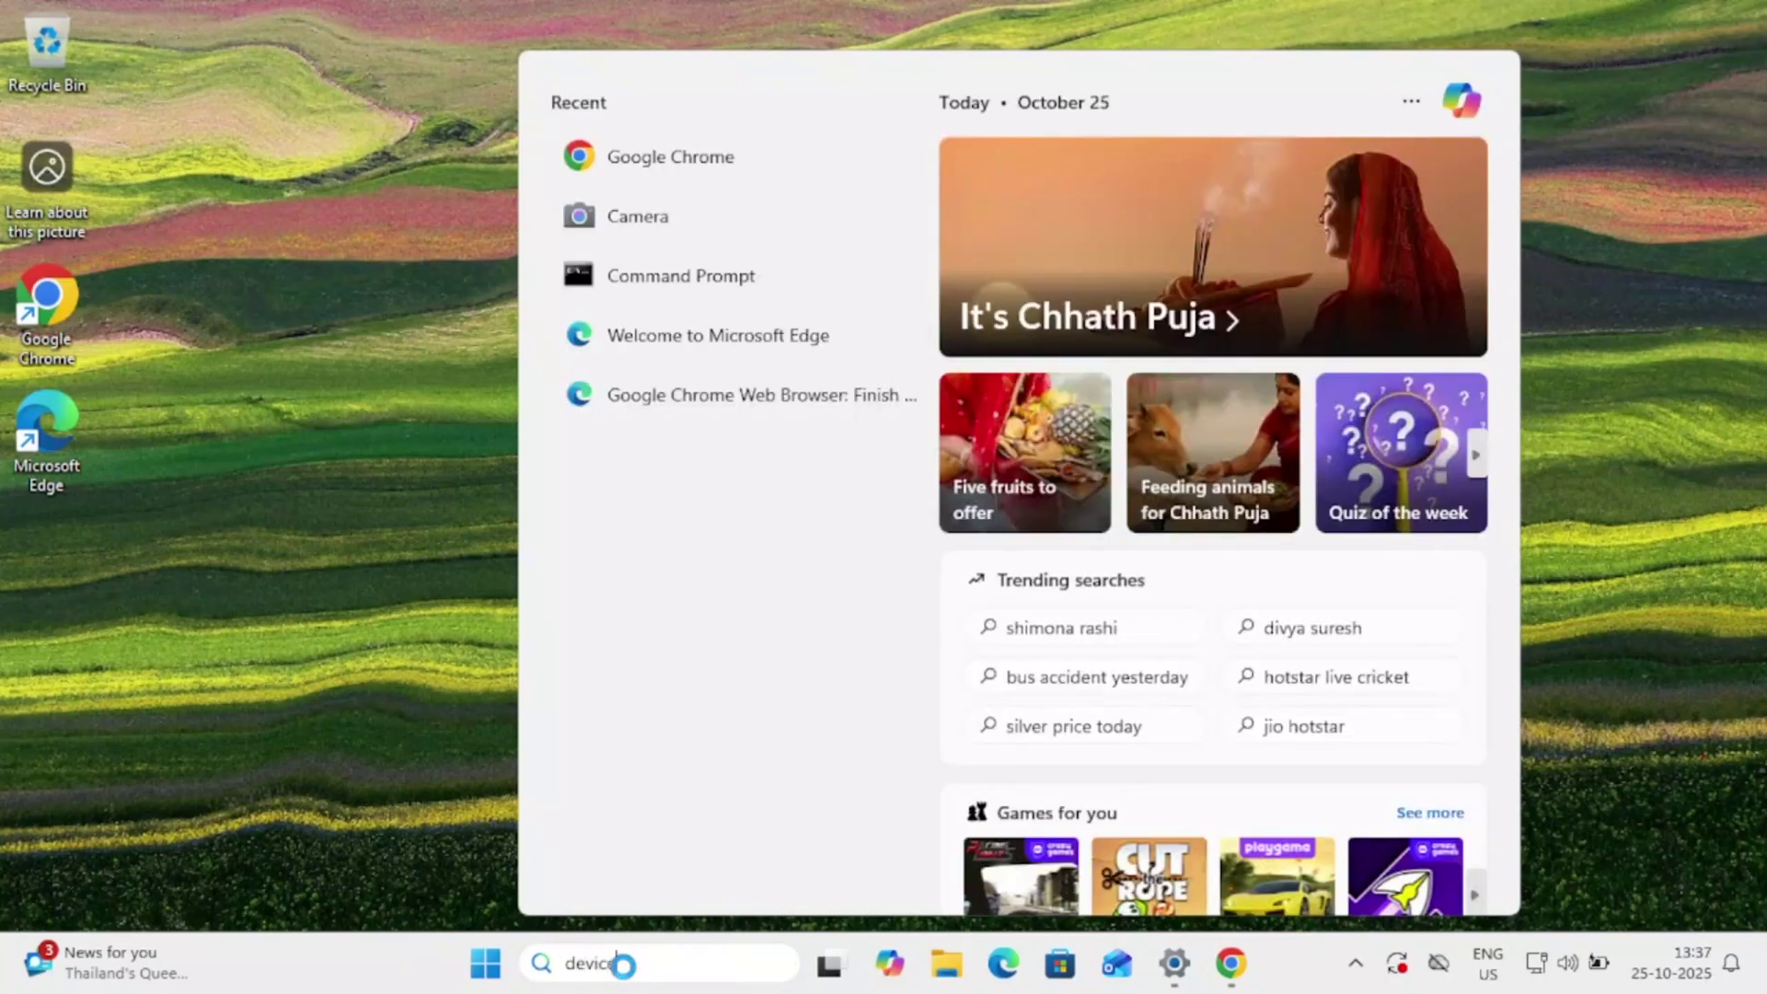
pyautogui.write('e')
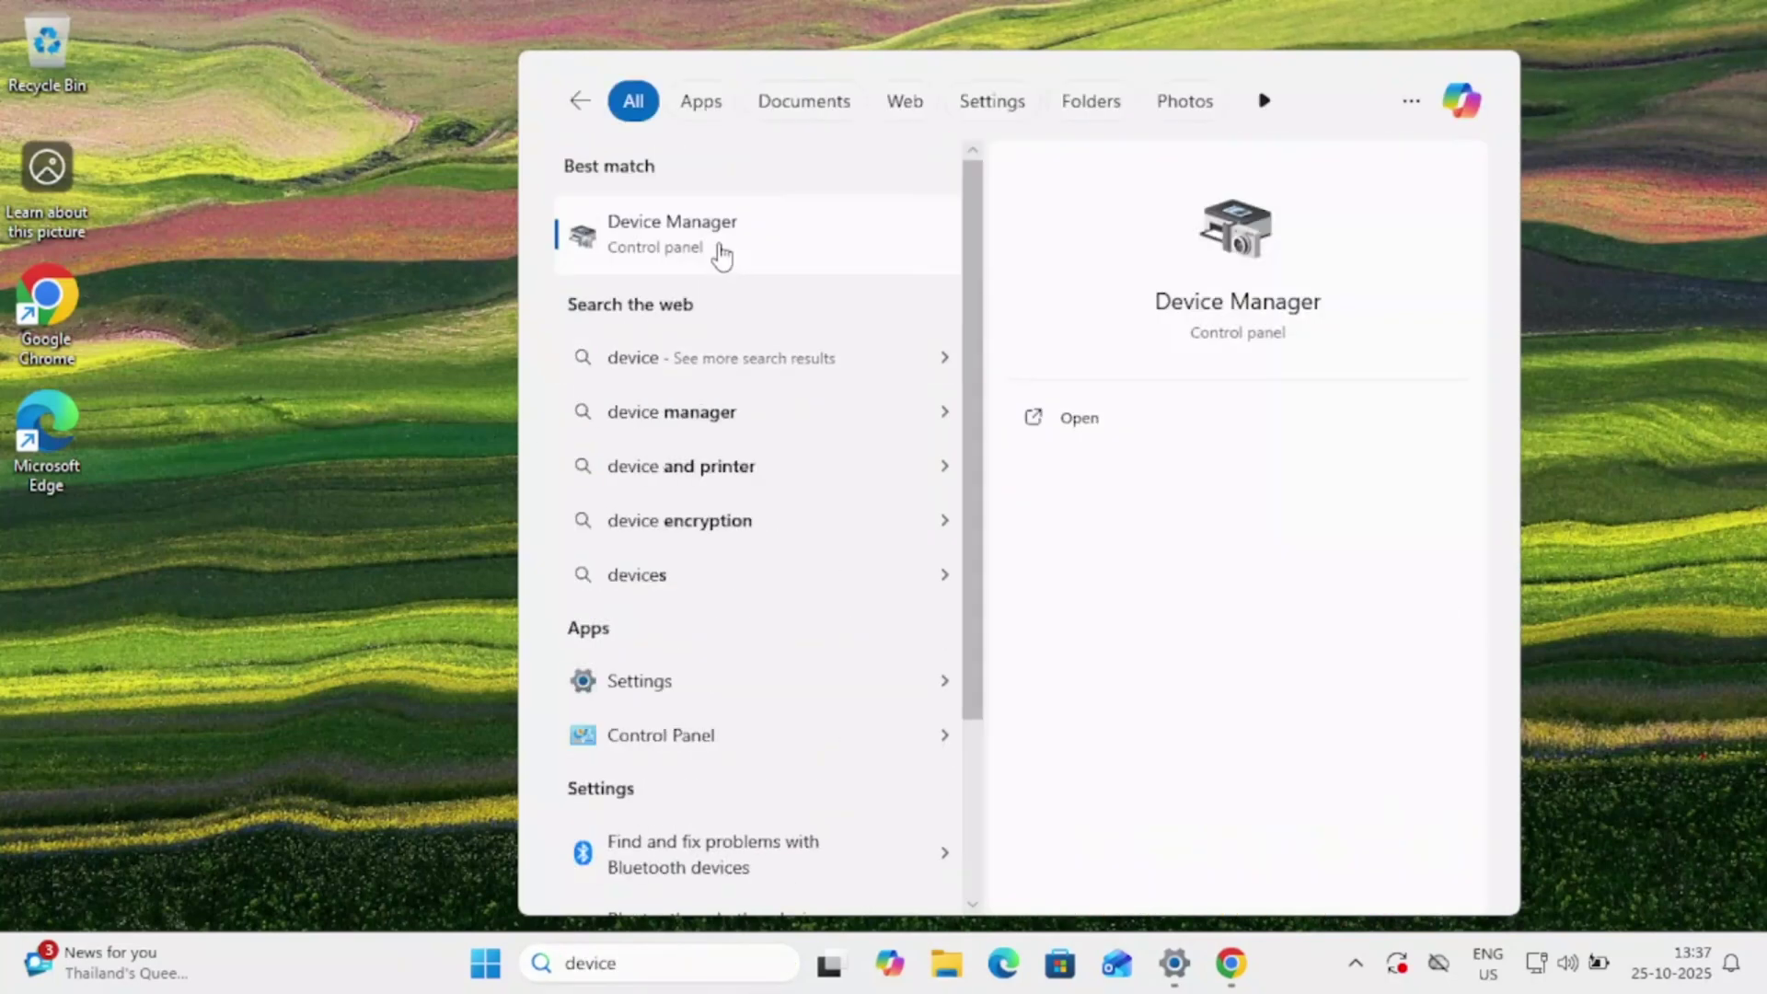
pyautogui.click(721, 254)
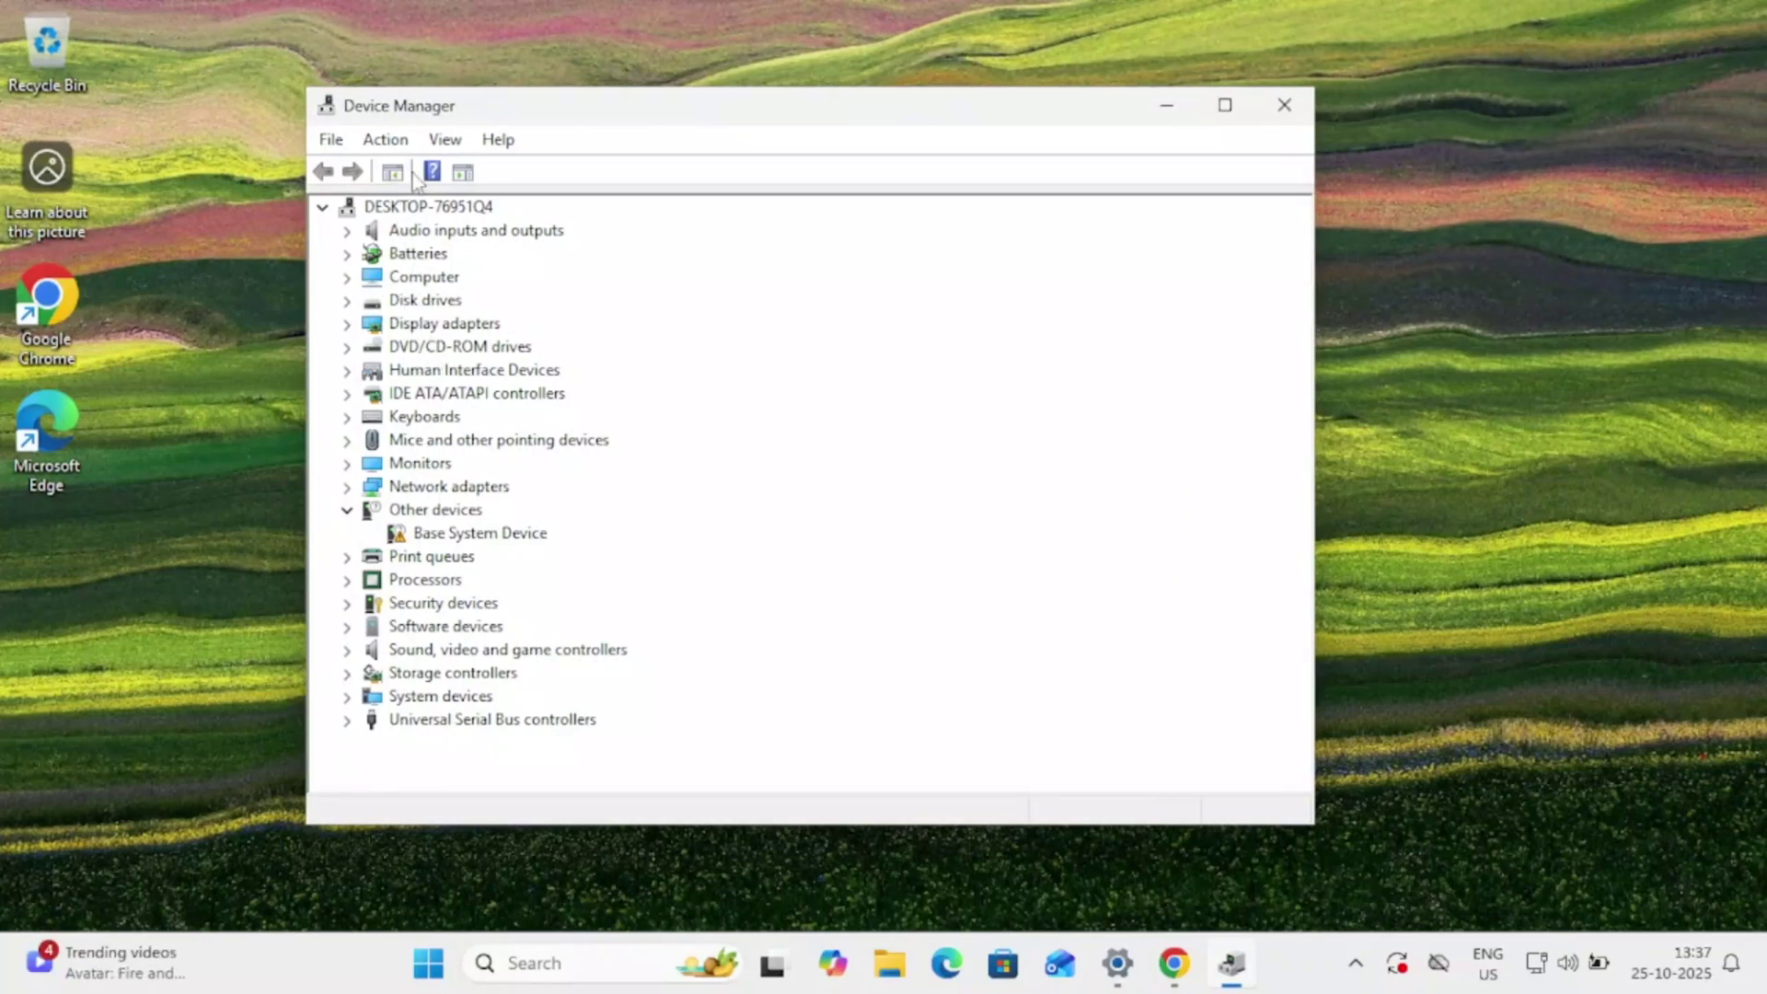
# - Turn on the display of hidden devices in Device Manager
pyautogui.click(447, 208)
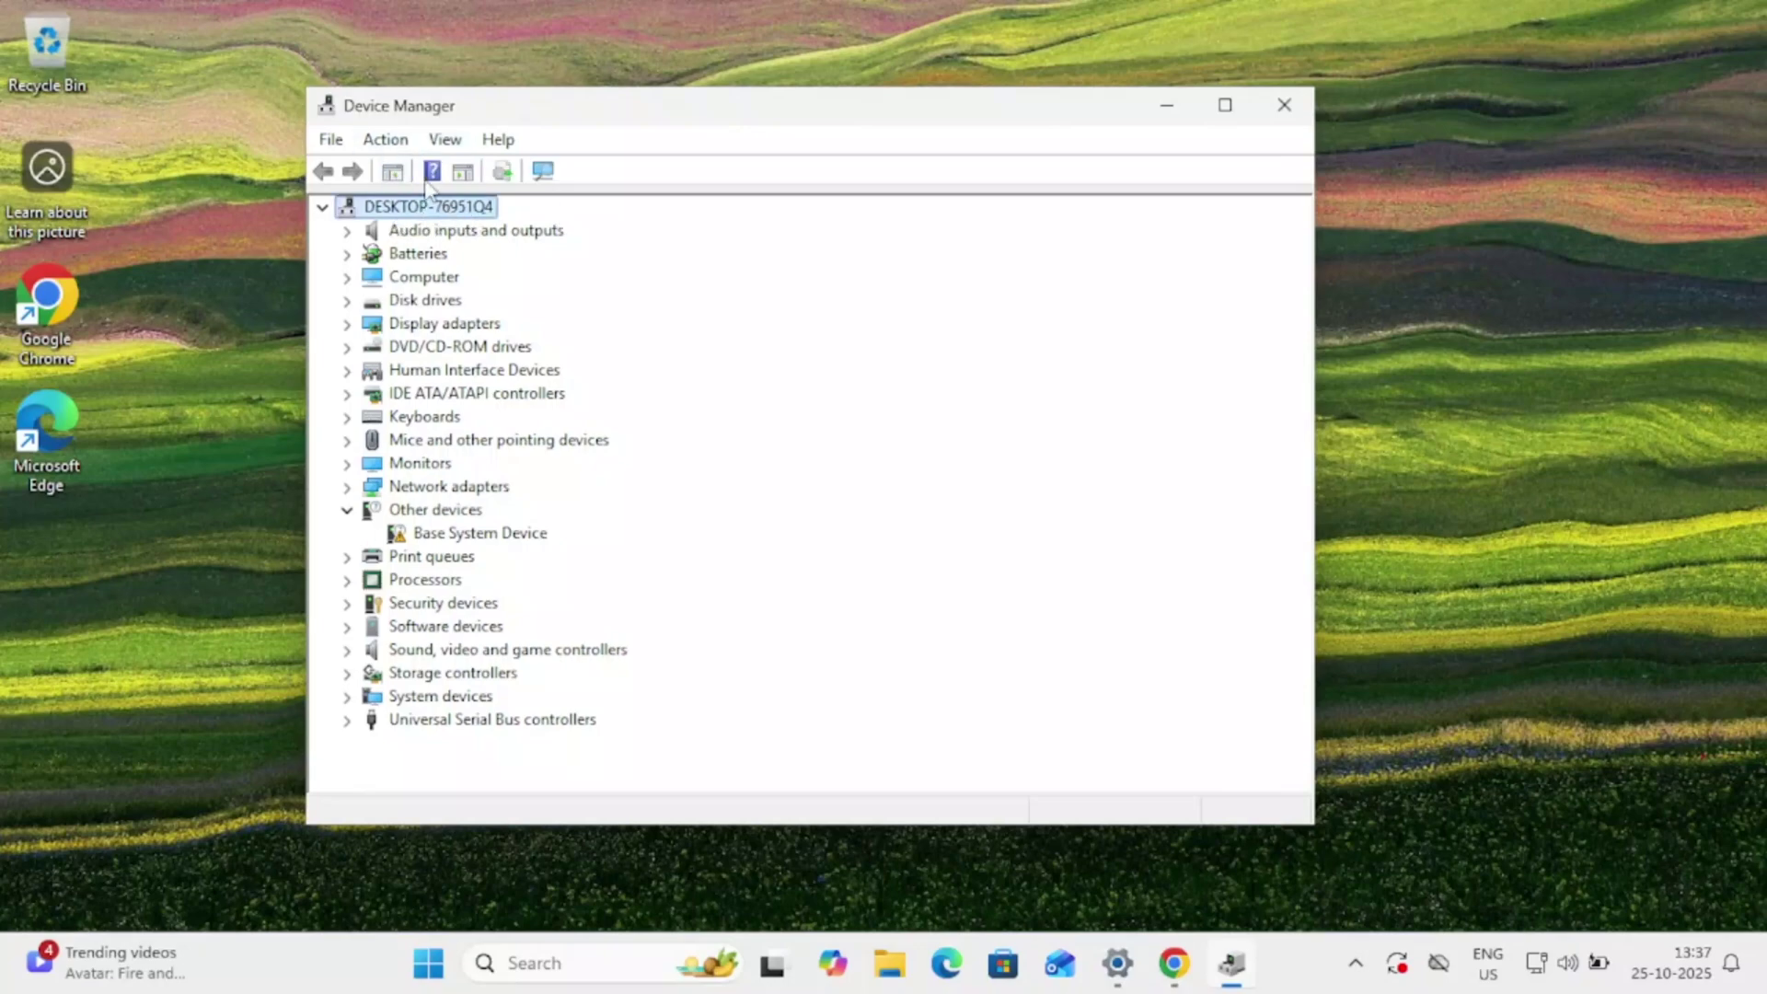
pyautogui.click(445, 141)
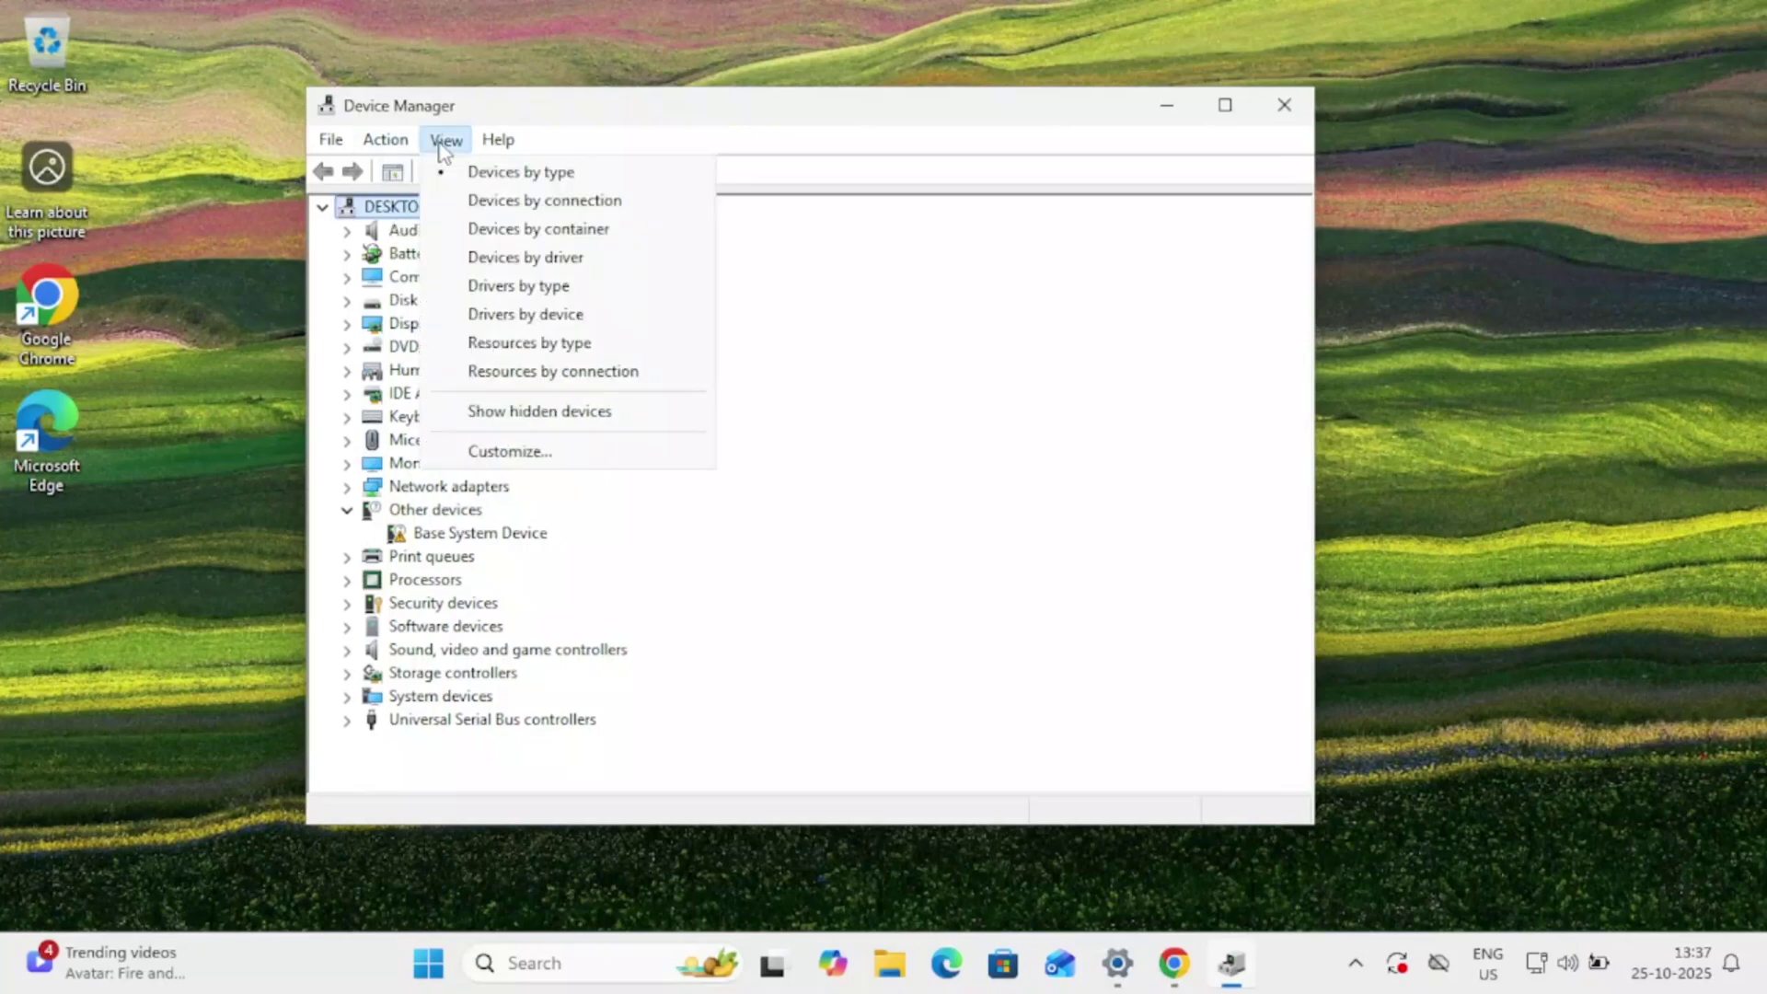
pyautogui.click(549, 415)
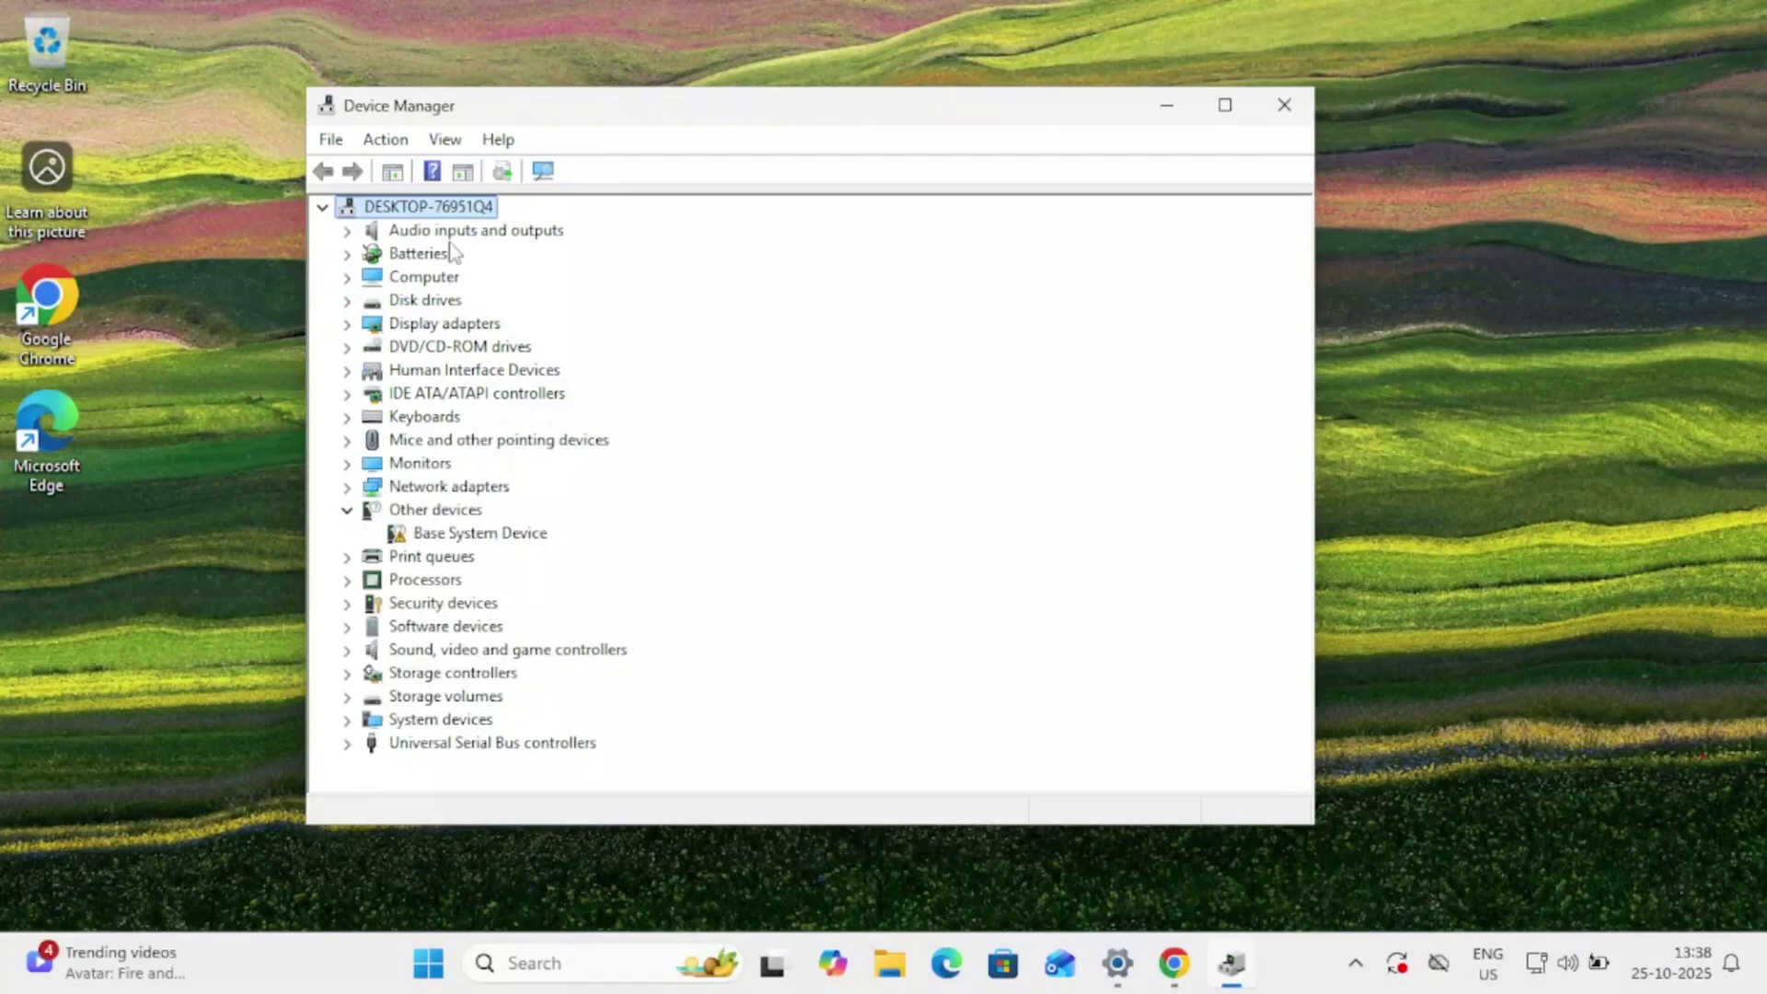
# - Try an automatic driver update for Remote Audio under Audio inputs and outputs, cancel the search and collapse the category
pyautogui.click(353, 234)
pyautogui.click(461, 262)
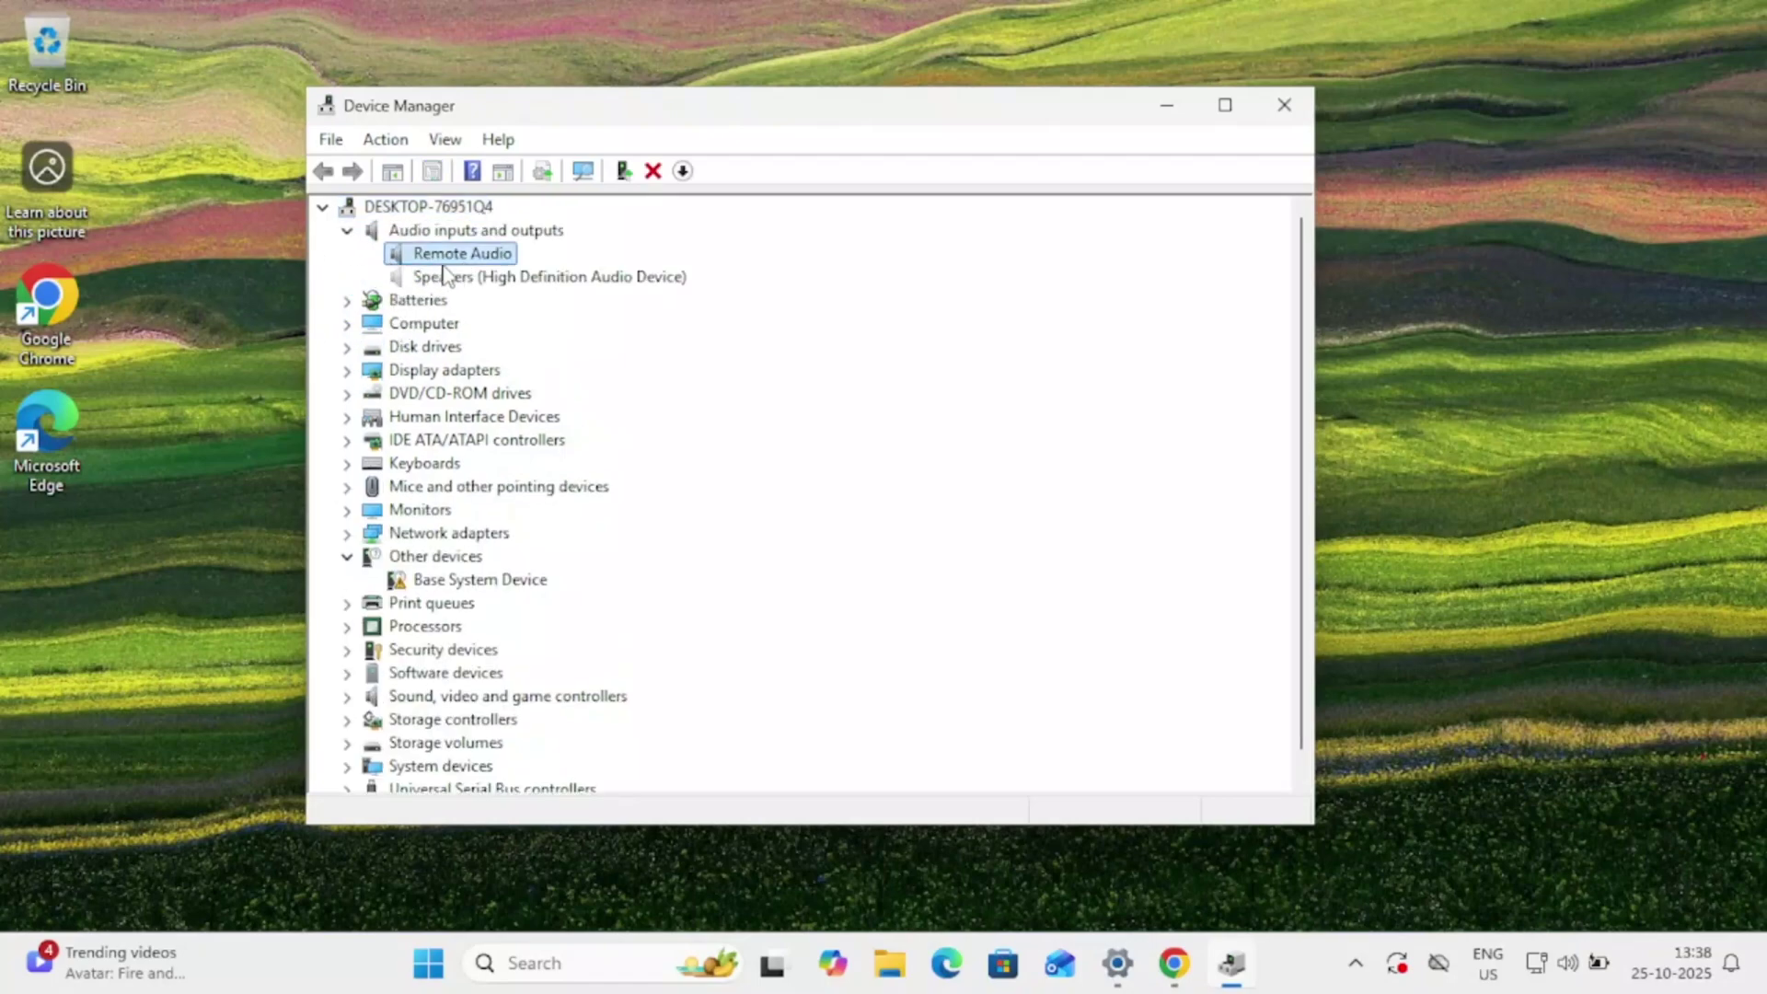
pyautogui.rightClick(444, 266)
pyautogui.click(534, 282)
pyautogui.click(750, 482)
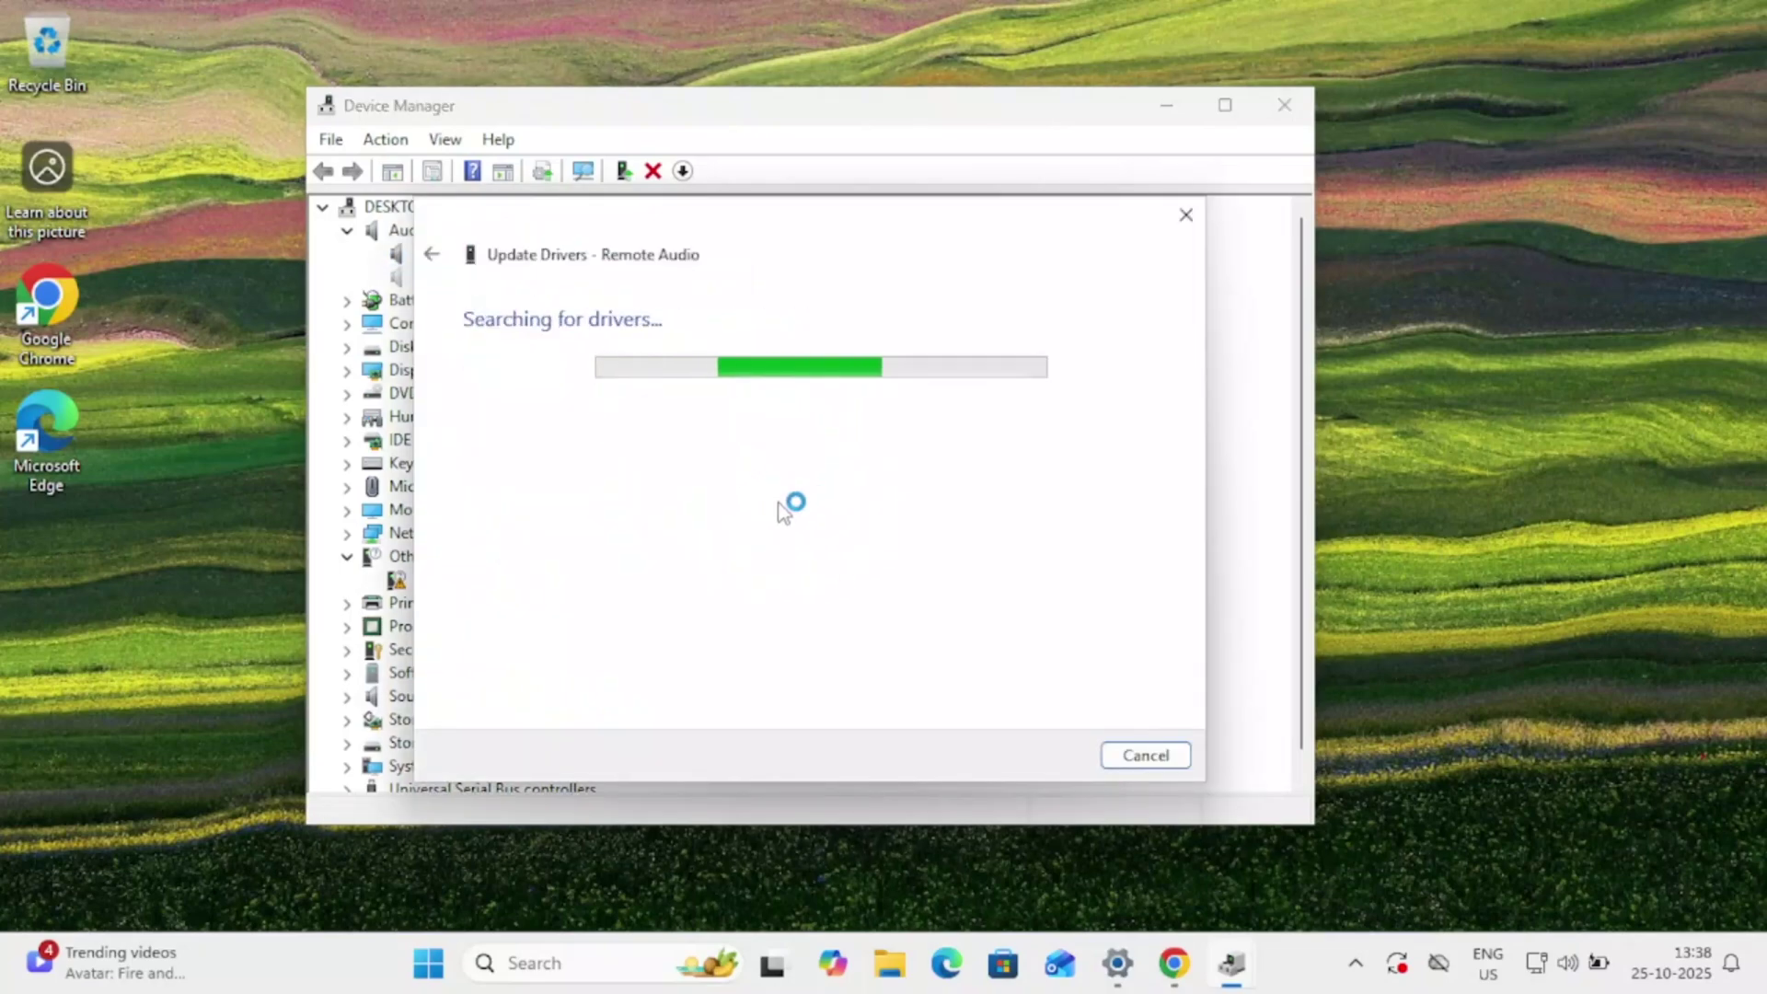
pyautogui.click(1147, 755)
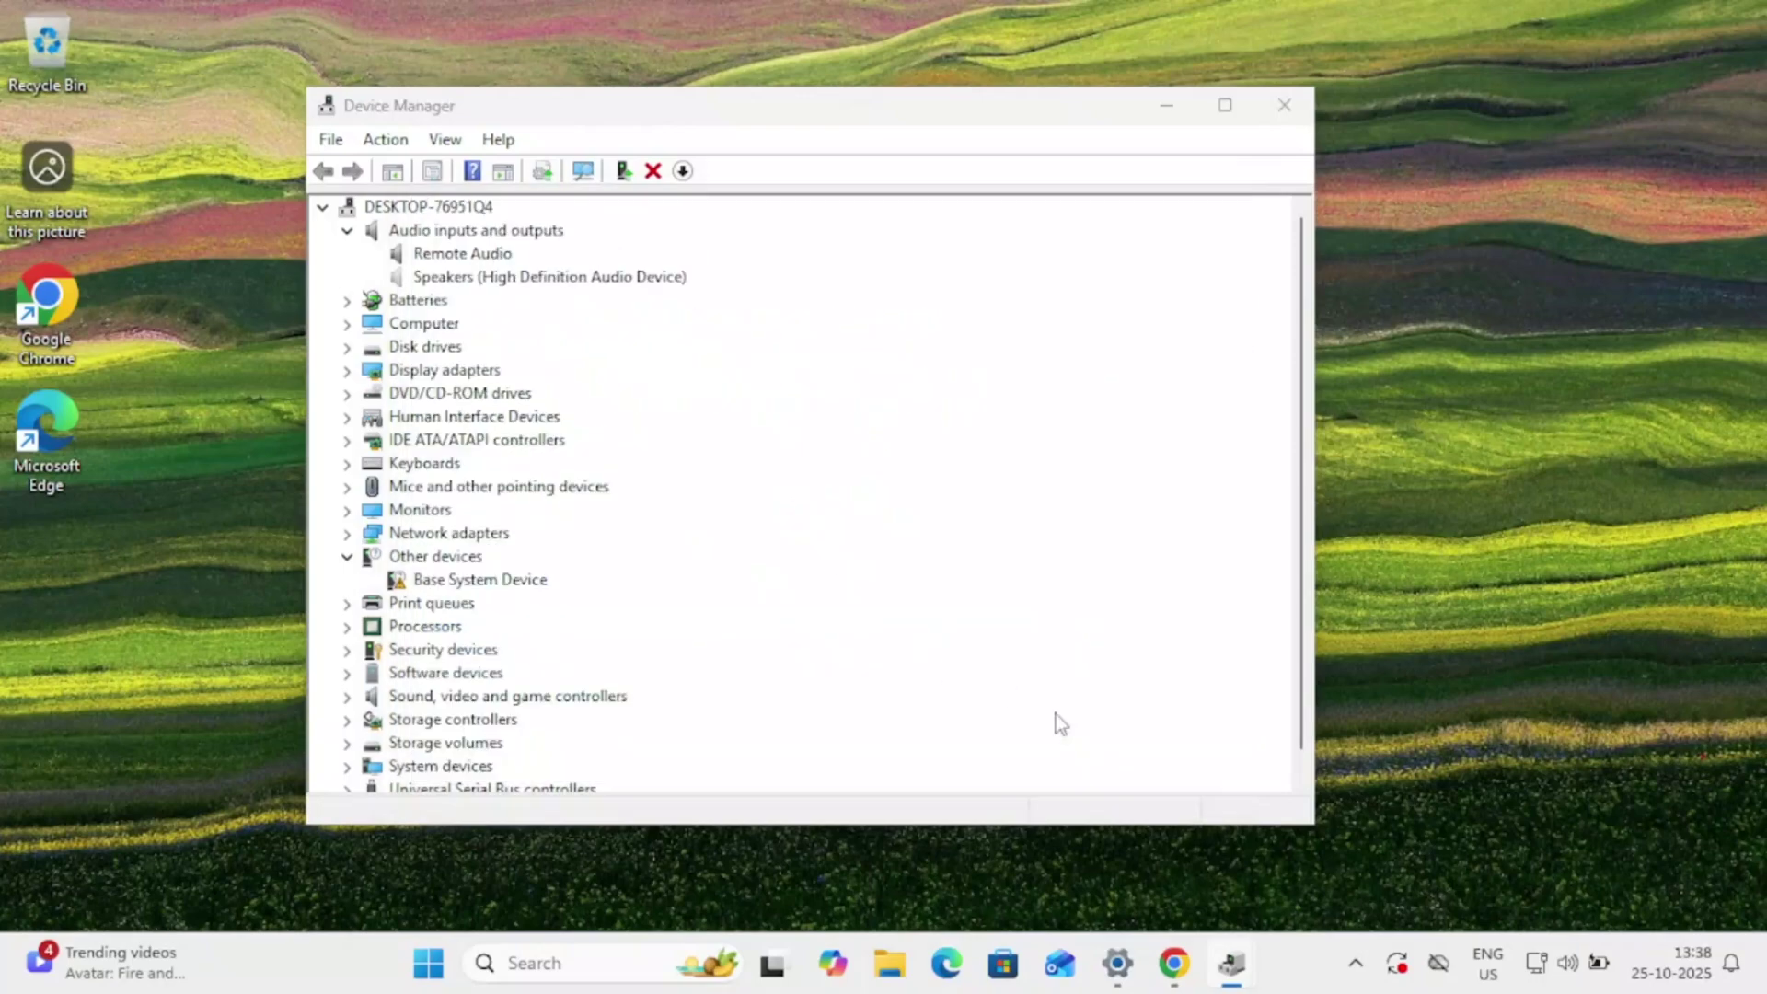
pyautogui.click(347, 230)
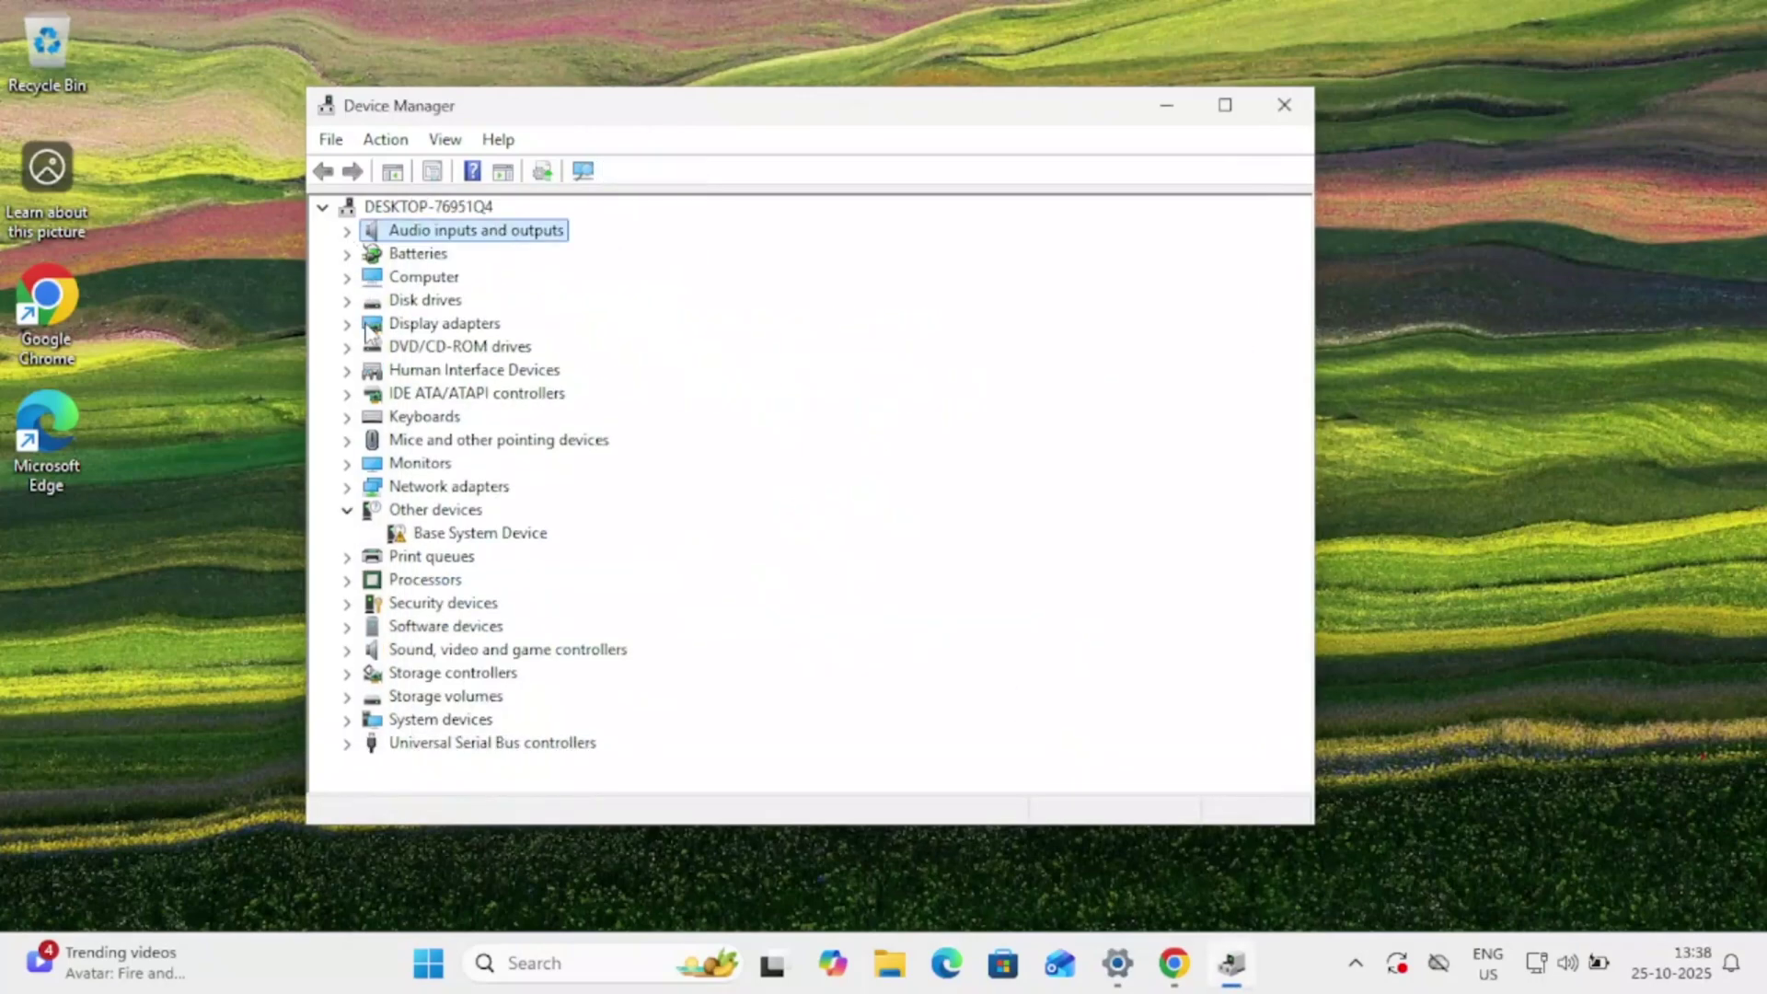
# - Look through the devices listed under Disk drives and Display adapters, leaving both categories collapsed
pyautogui.click(348, 301)
pyautogui.click(350, 347)
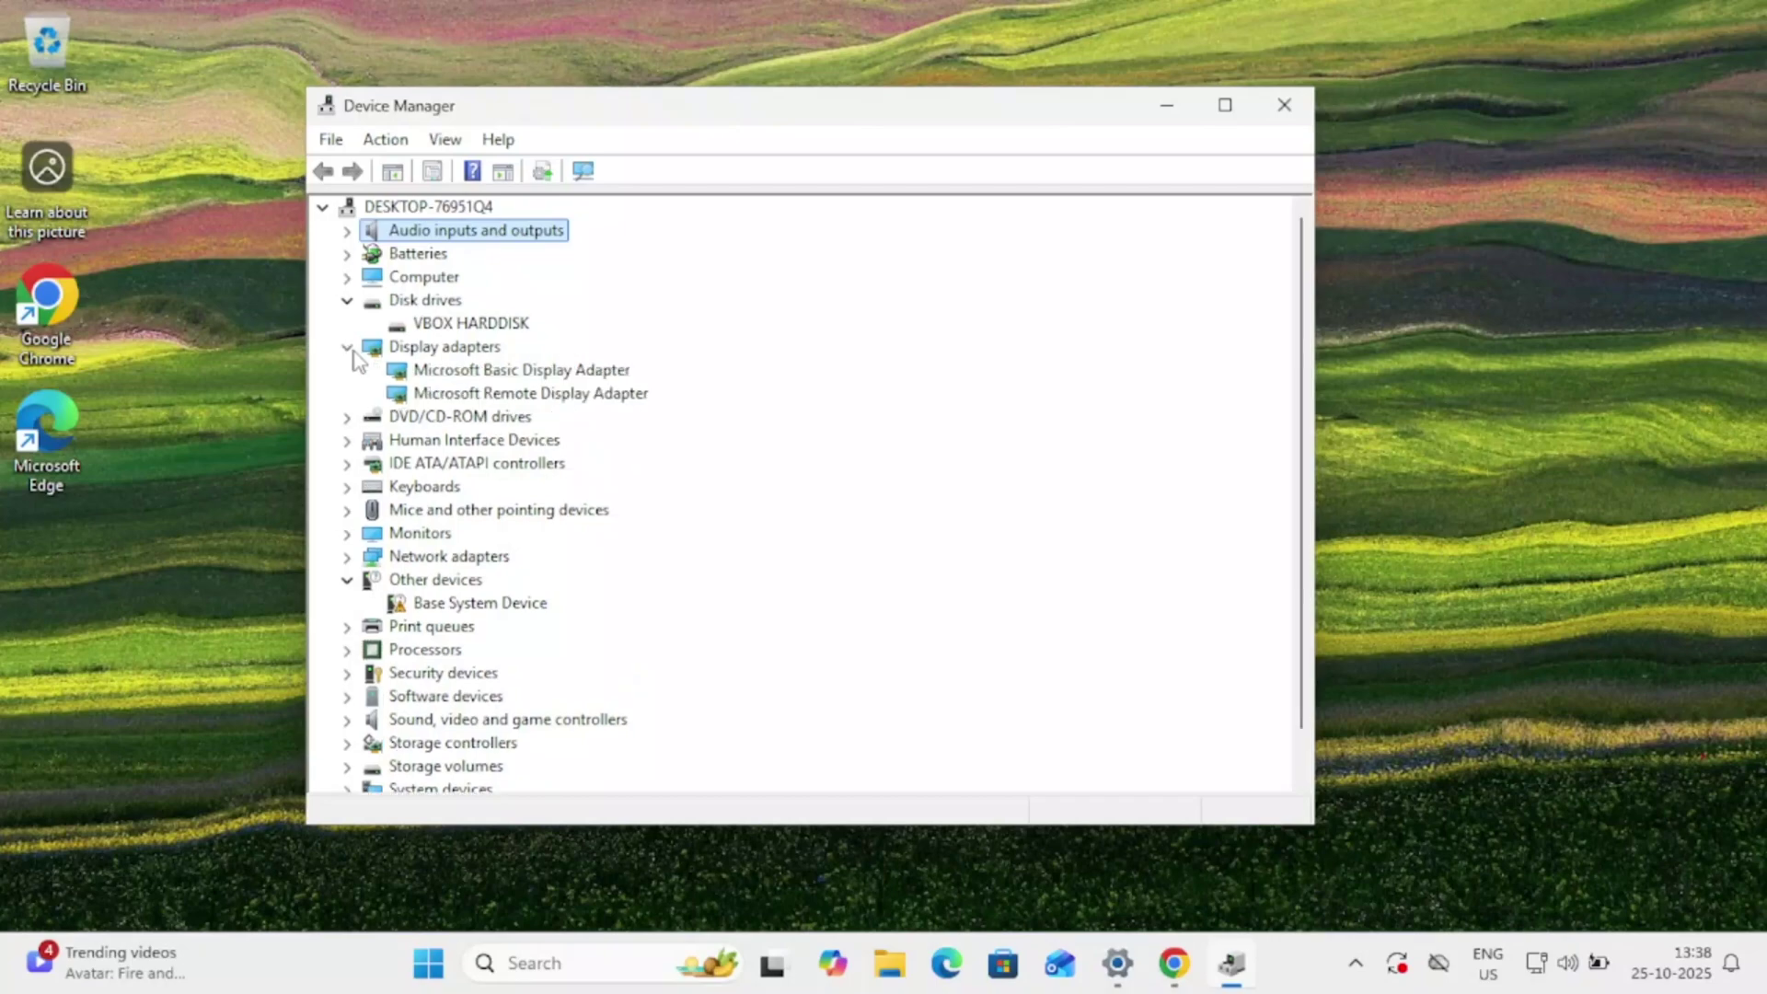
pyautogui.click(349, 348)
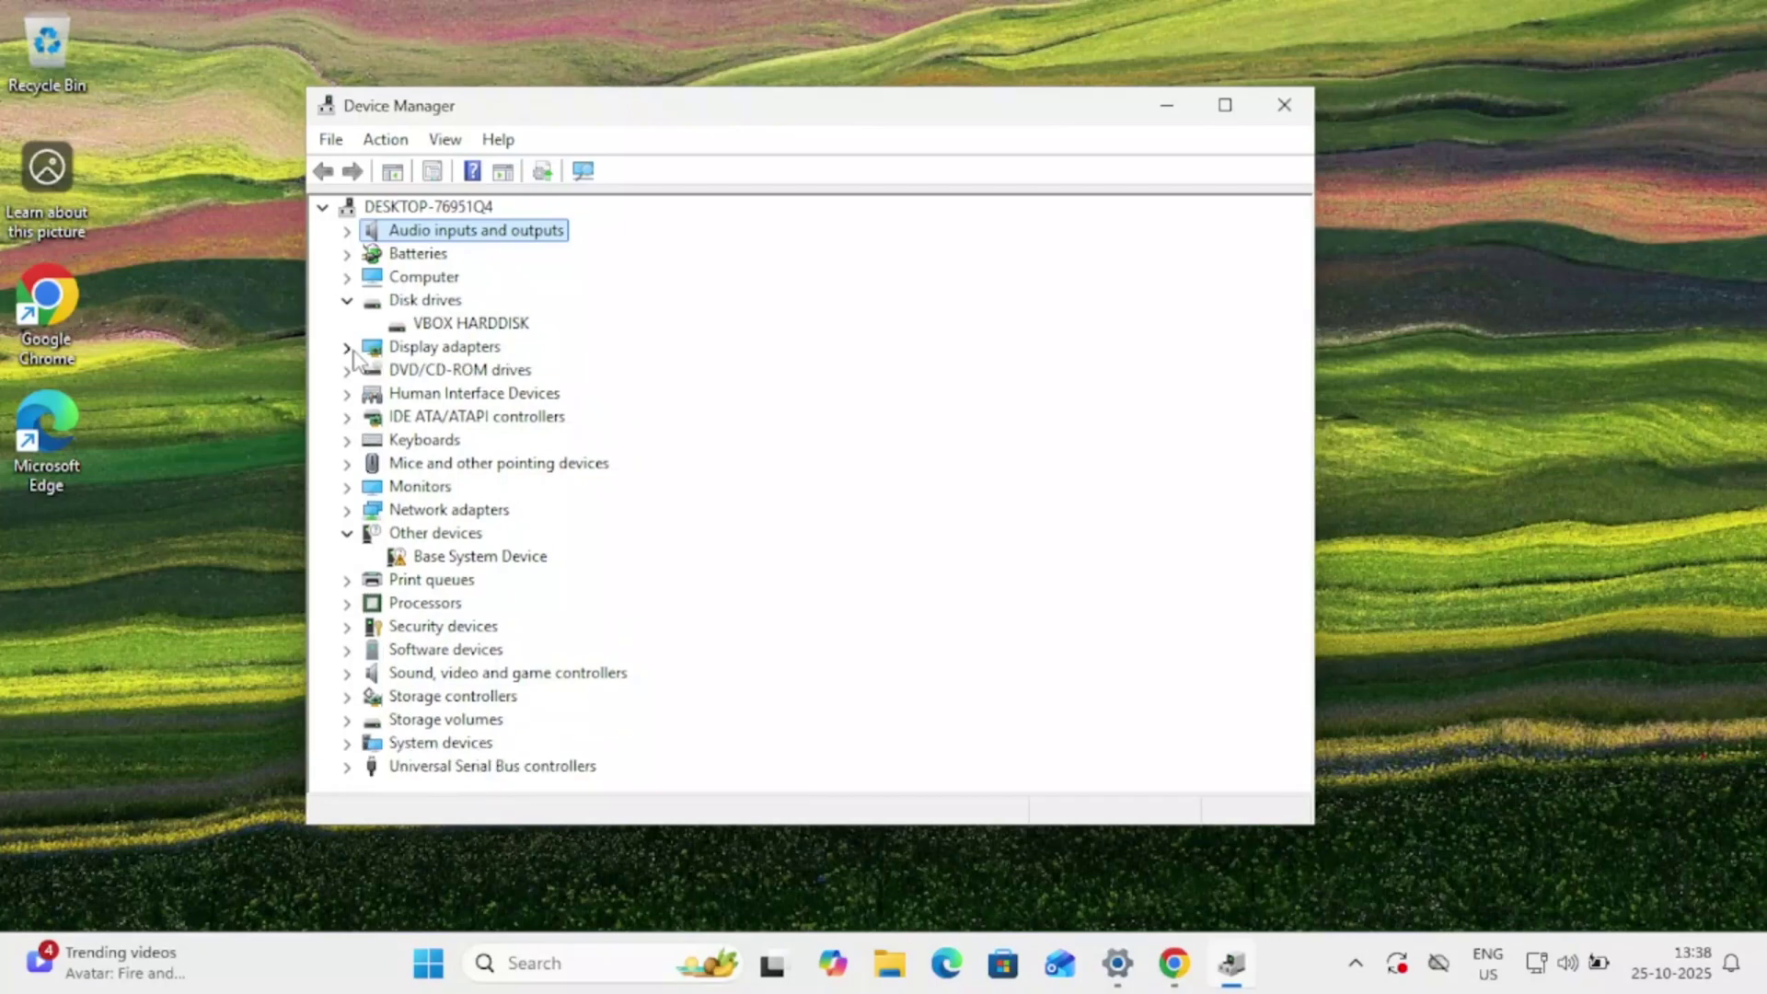
pyautogui.click(349, 302)
# - Bring up the uninstall confirmation for innotek GmbH VirtualBox under Computer, cancel it and close Device Manager
pyautogui.click(347, 277)
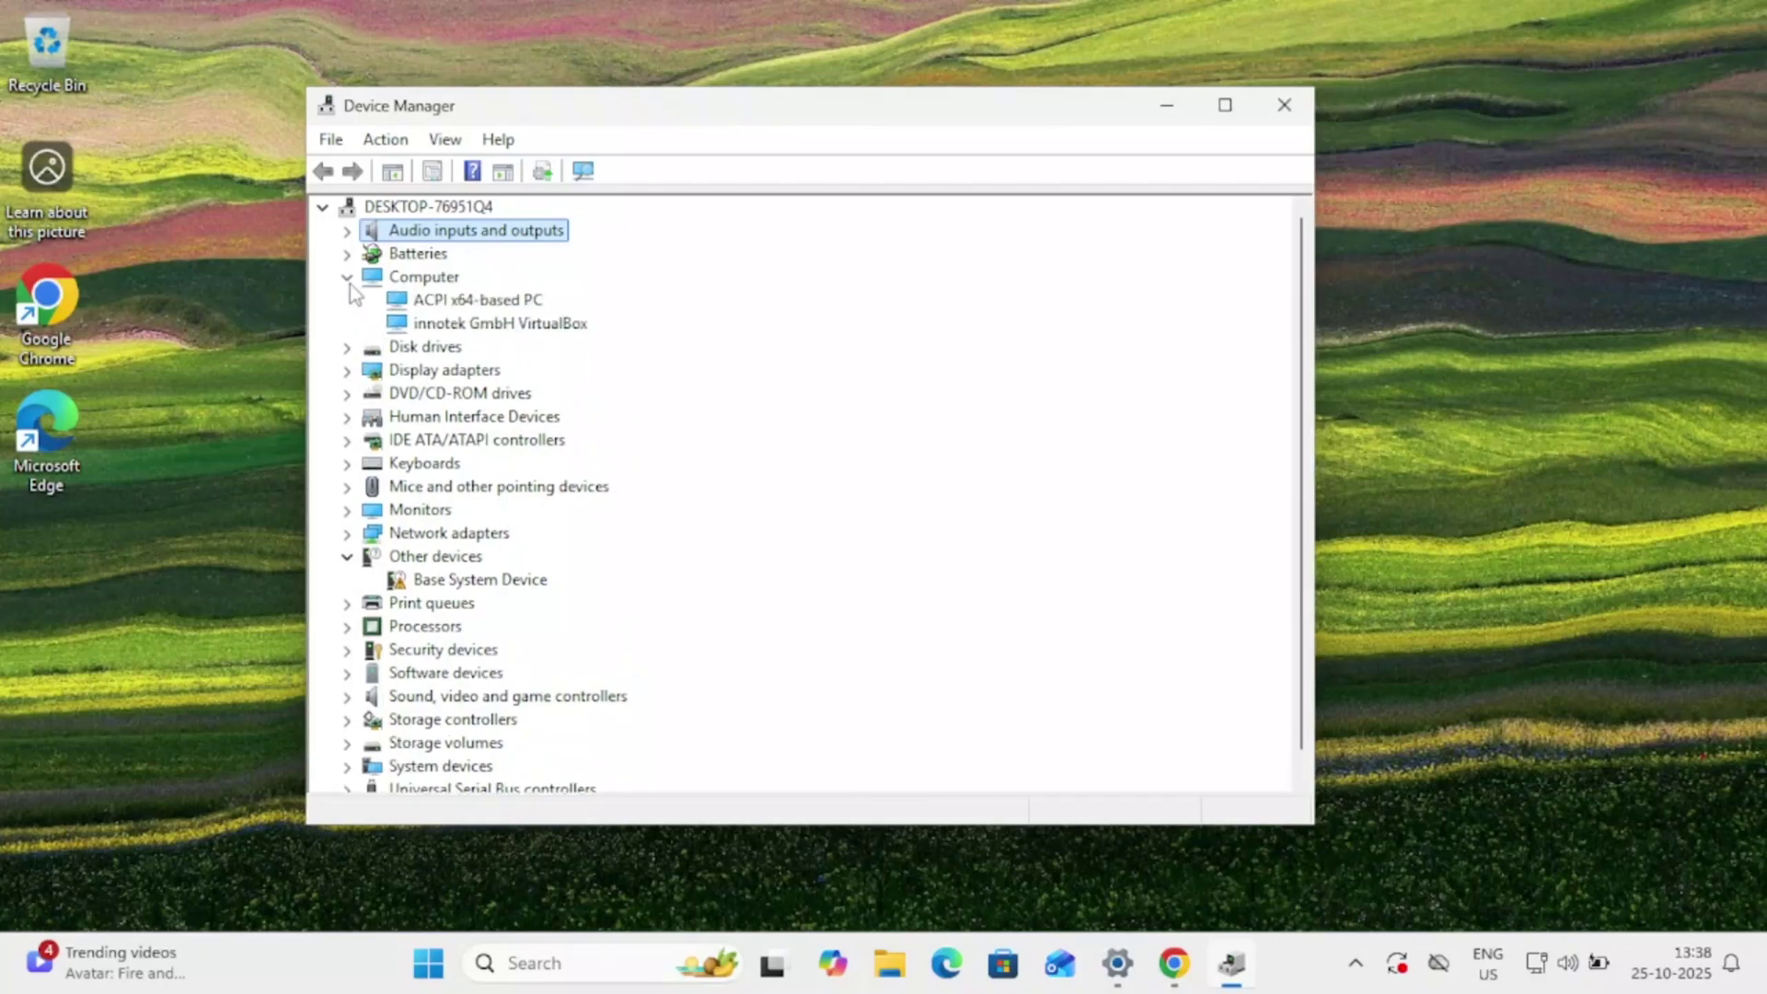
pyautogui.click(451, 307)
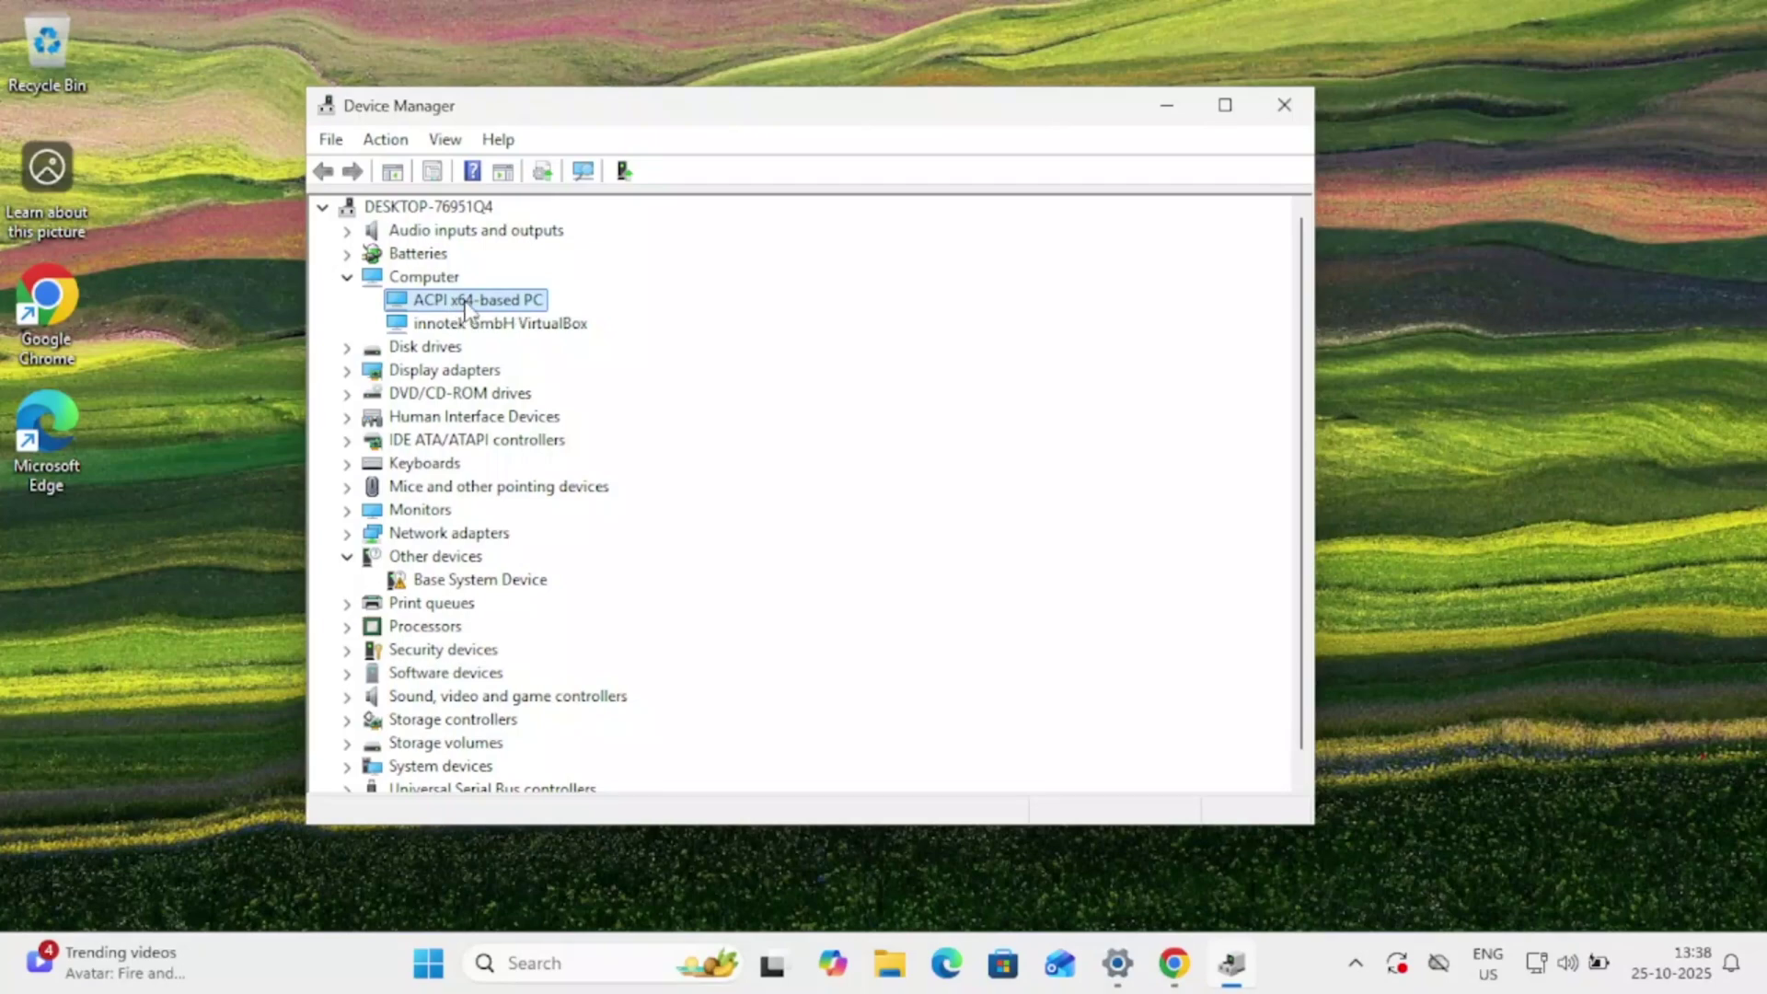
pyautogui.rightClick(461, 307)
pyautogui.click(440, 324)
pyautogui.rightClick(439, 330)
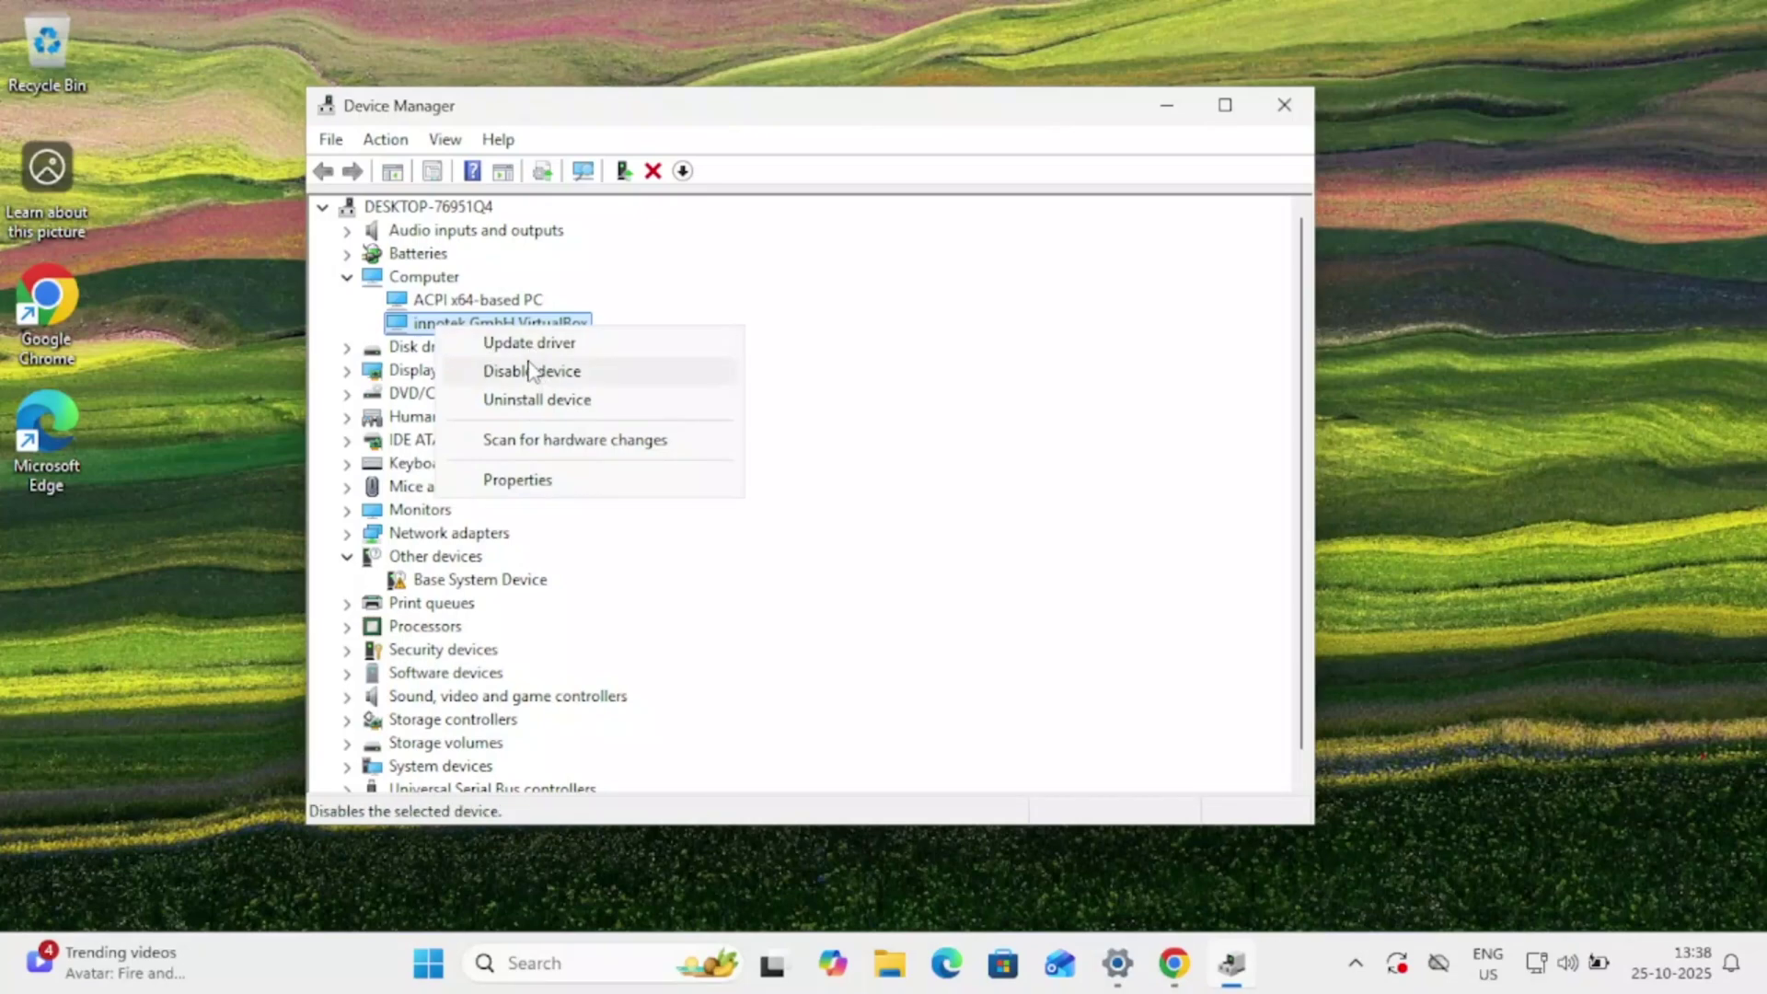
pyautogui.click(570, 405)
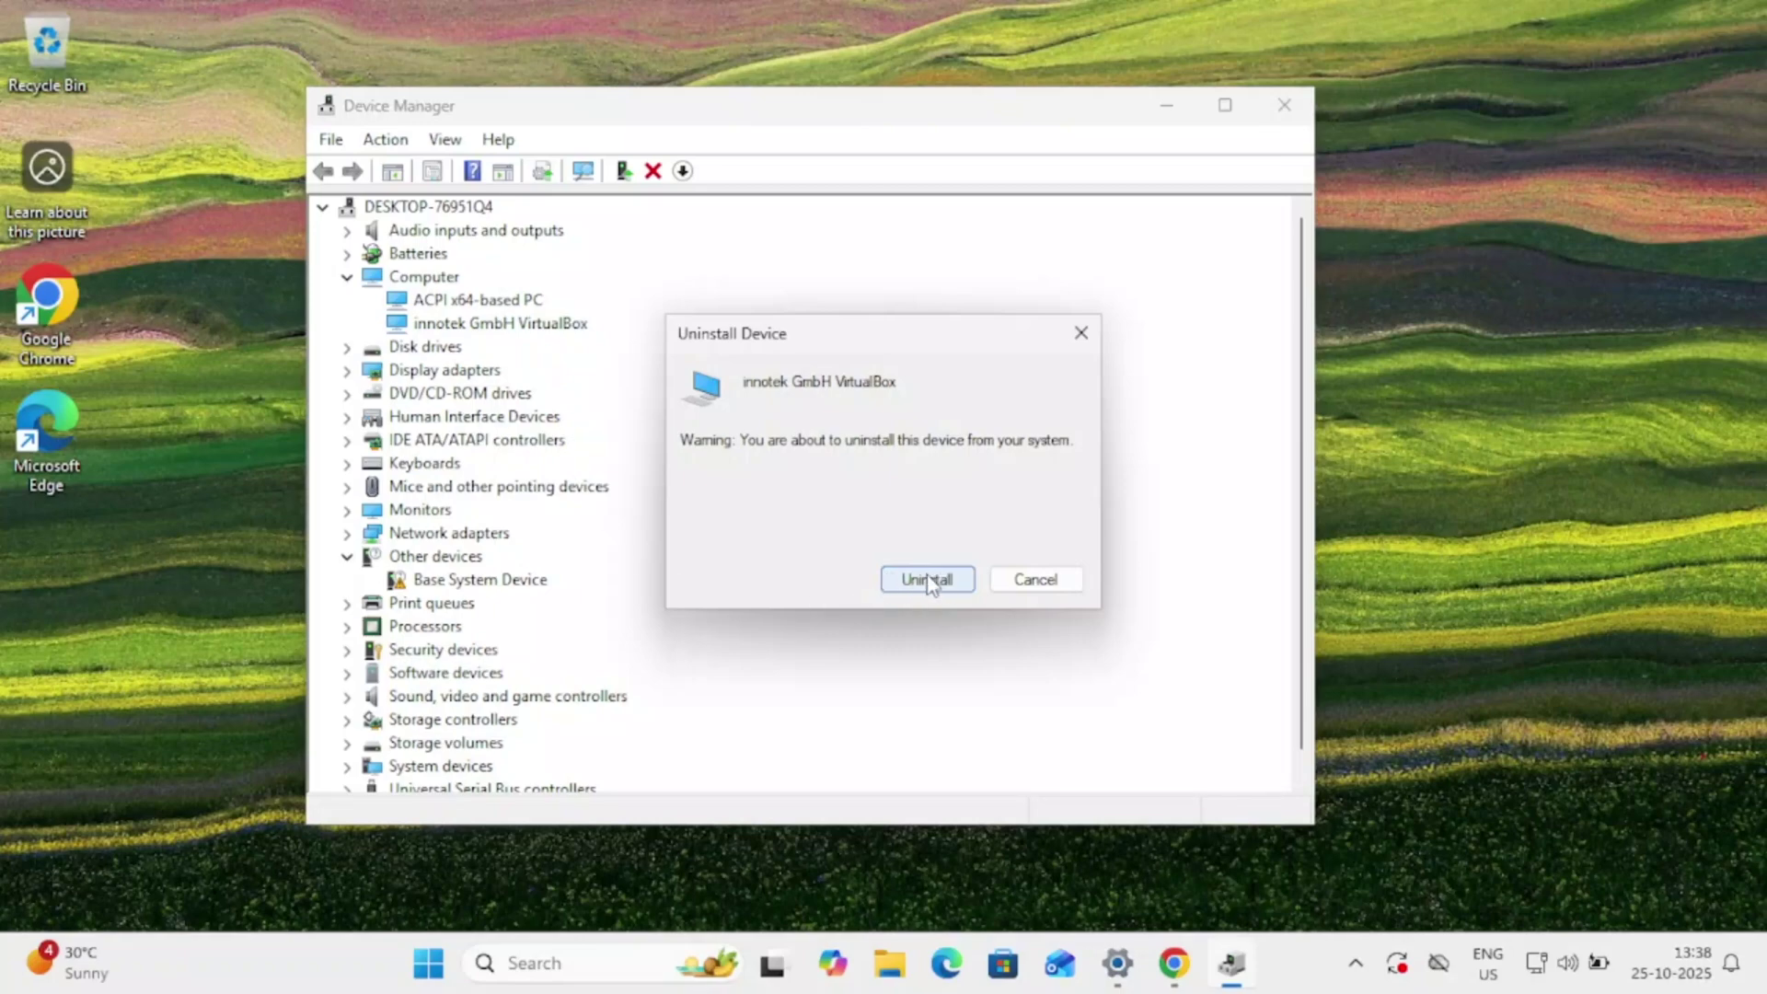
pyautogui.click(1050, 581)
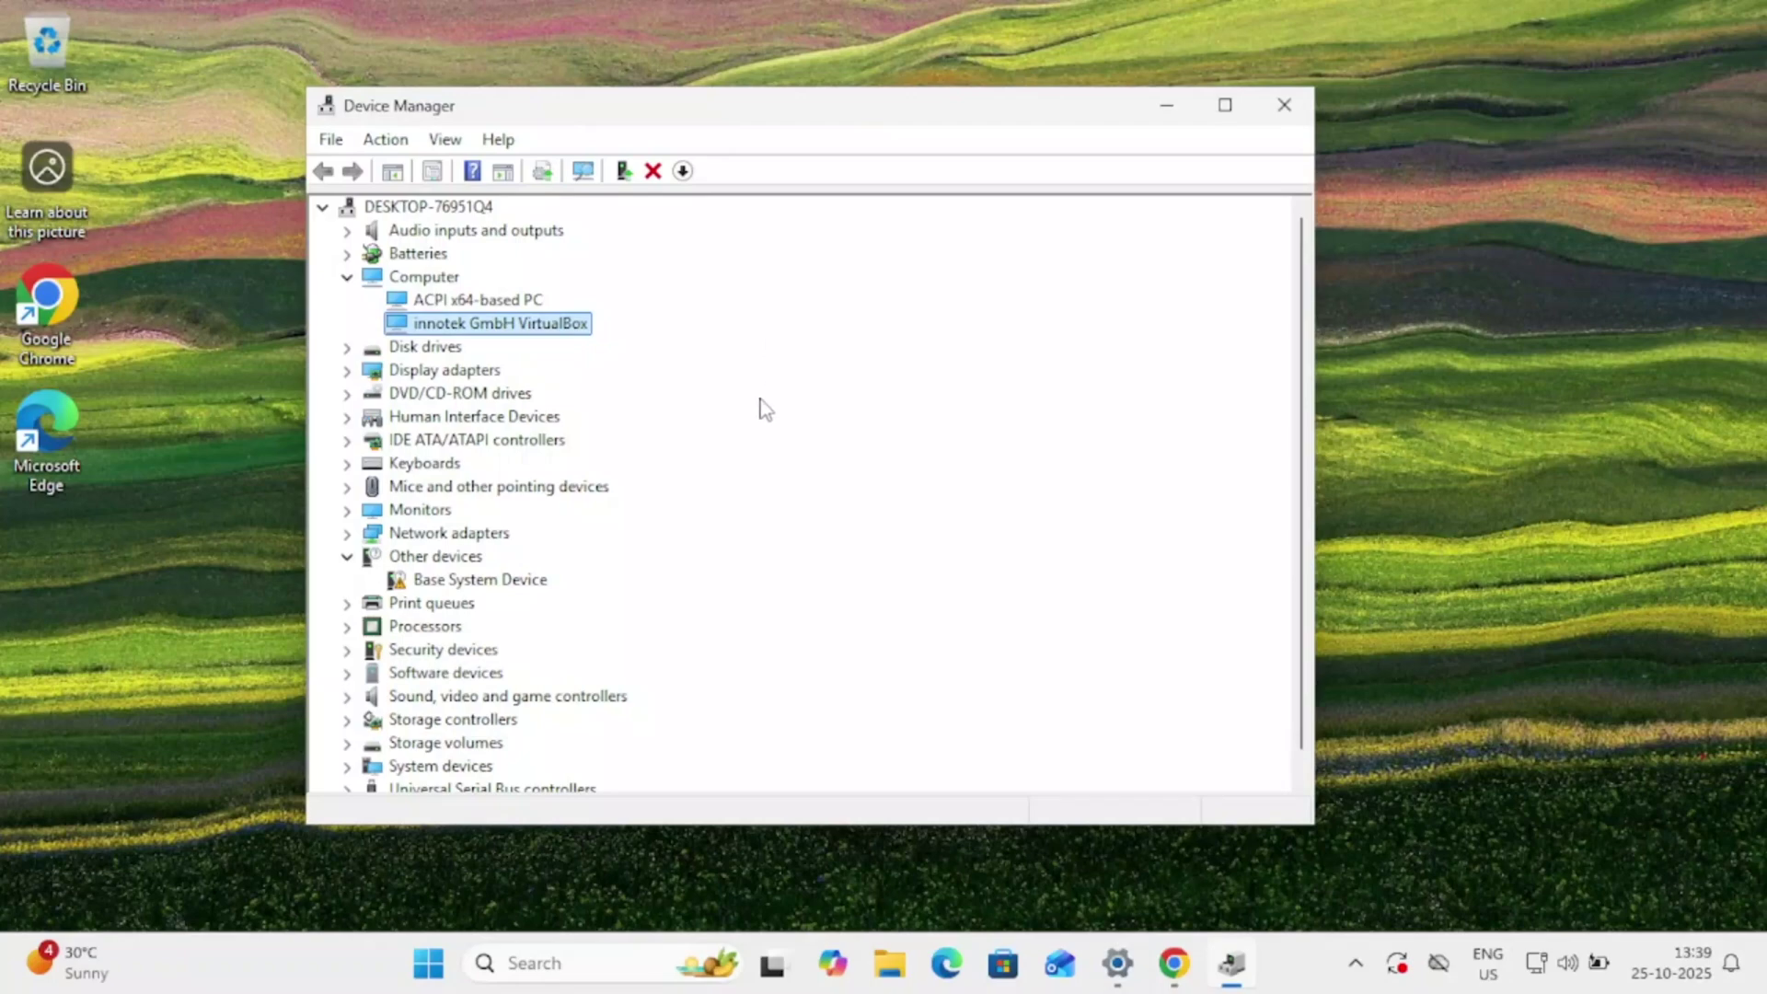
pyautogui.click(1287, 105)
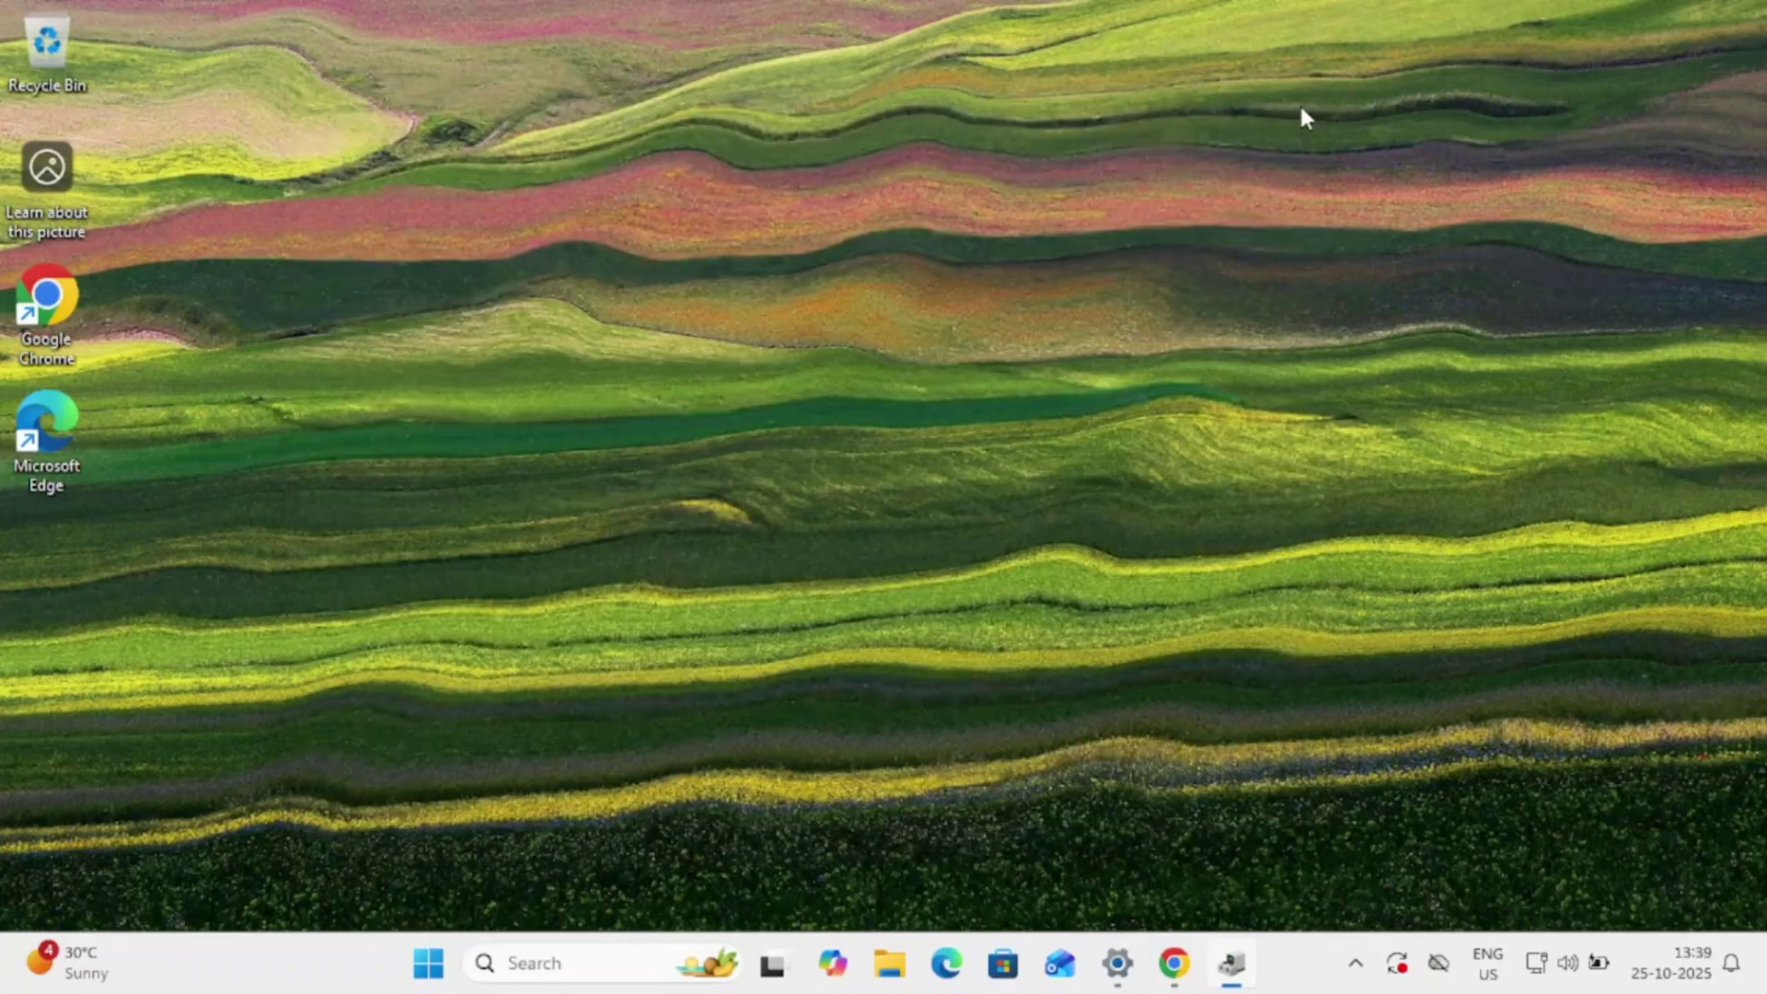
pyautogui.rightClick(863, 336)
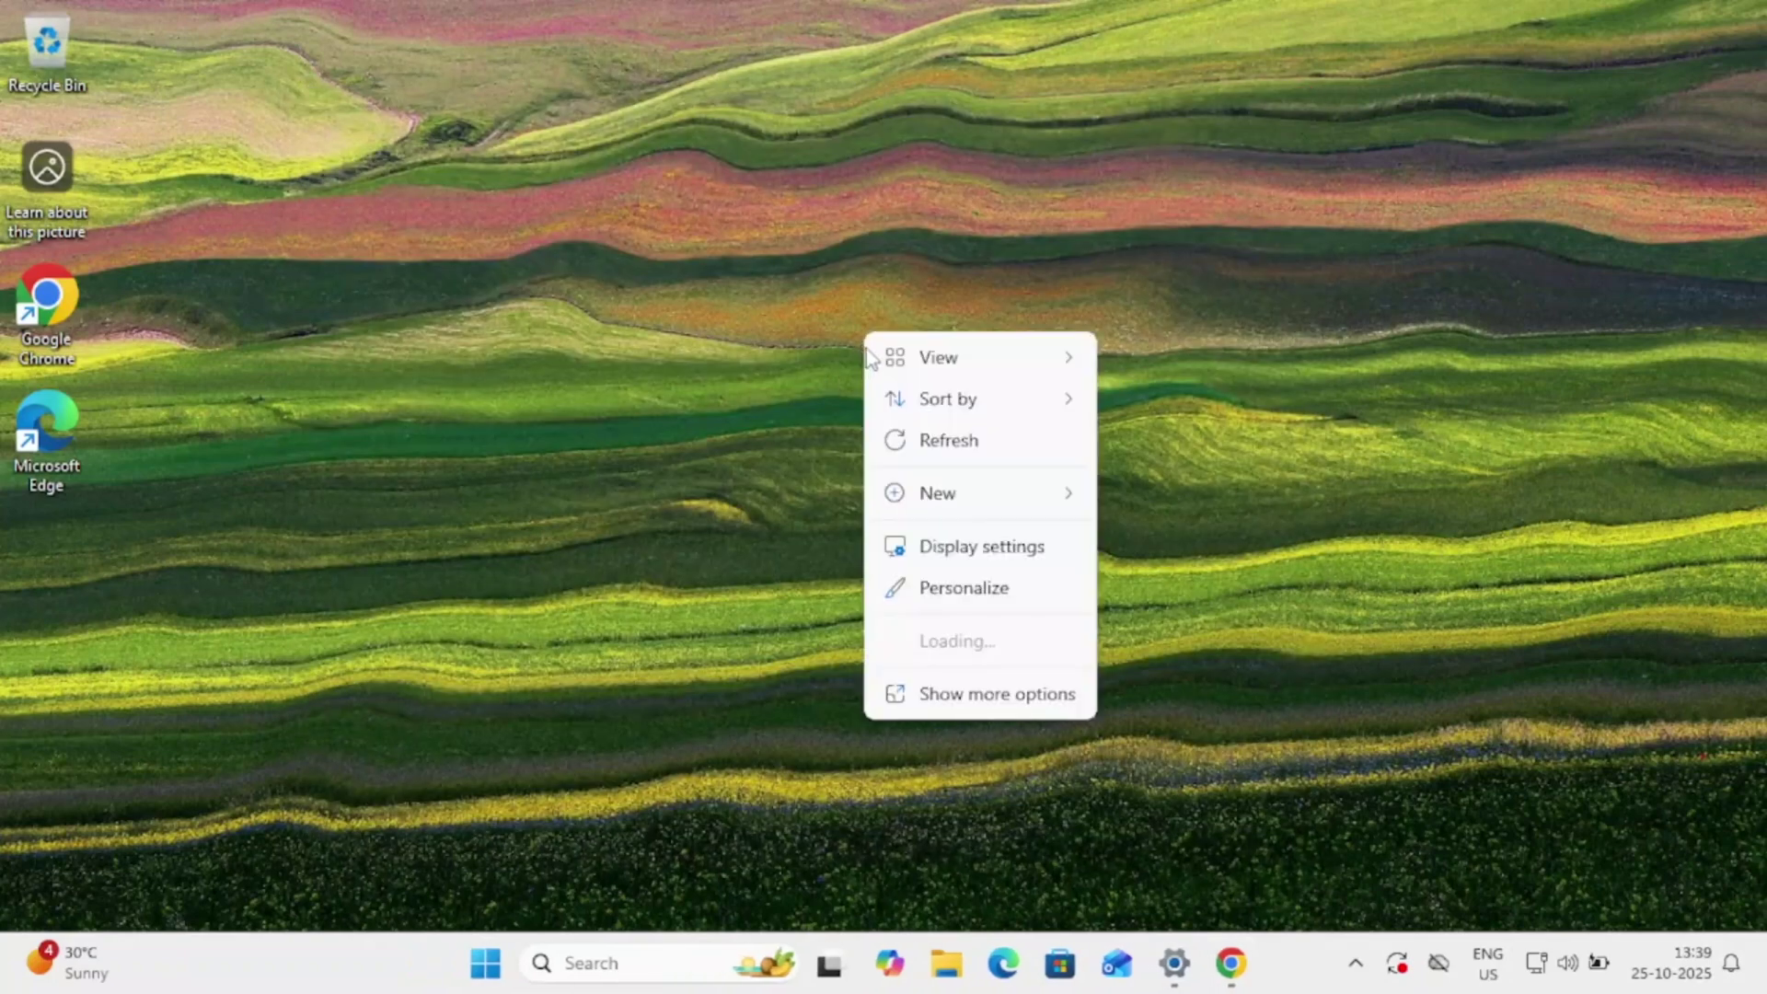
pyautogui.click(957, 447)
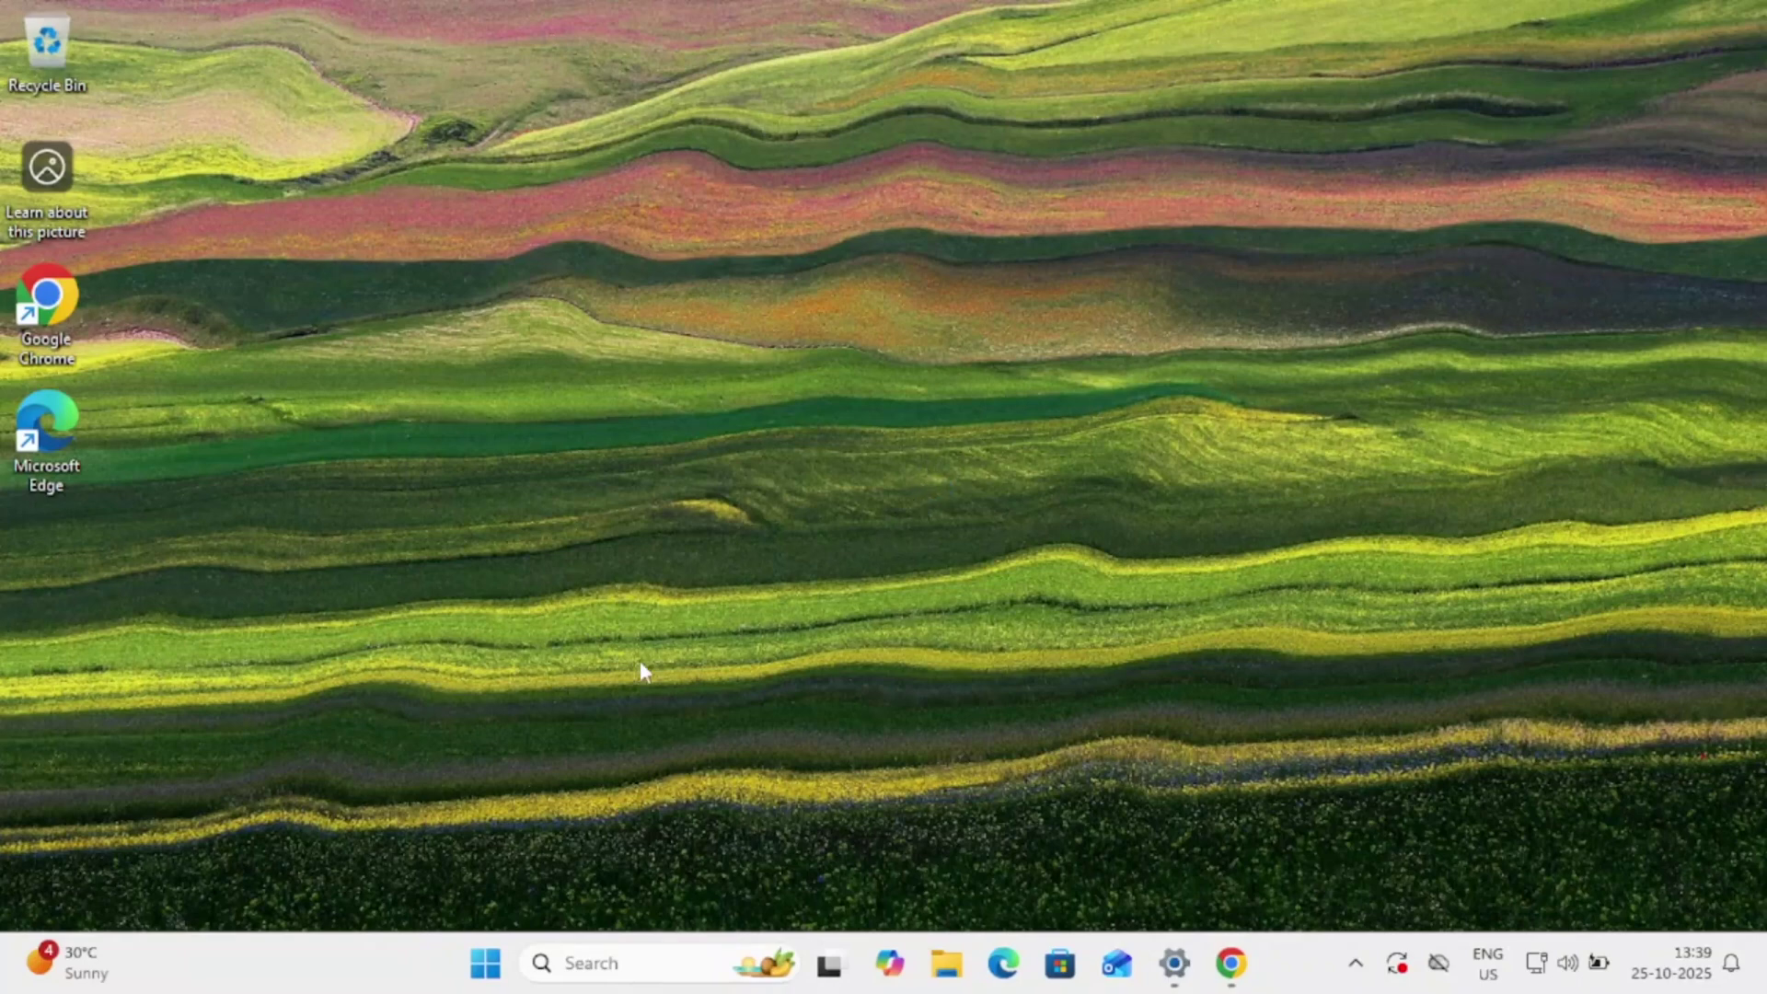
# - Turn on getting the latest updates as soon as they're available in the Windows Update settings and close Settings
pyautogui.click(485, 962)
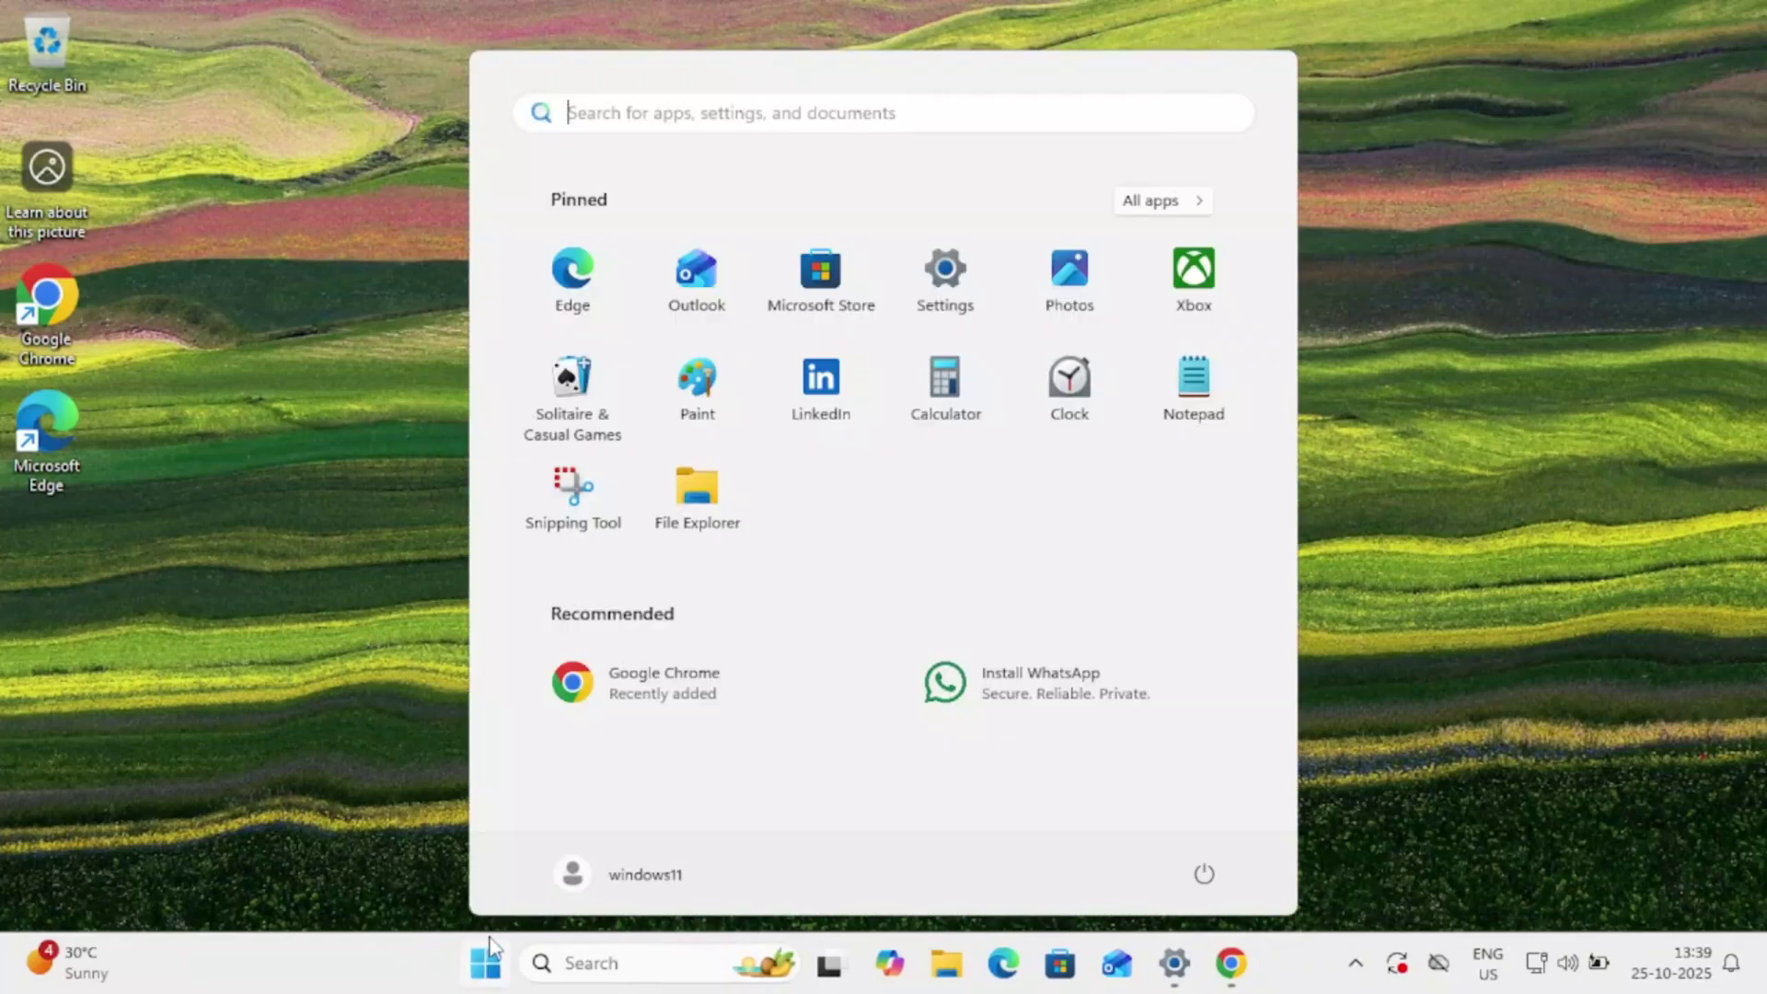
pyautogui.click(945, 313)
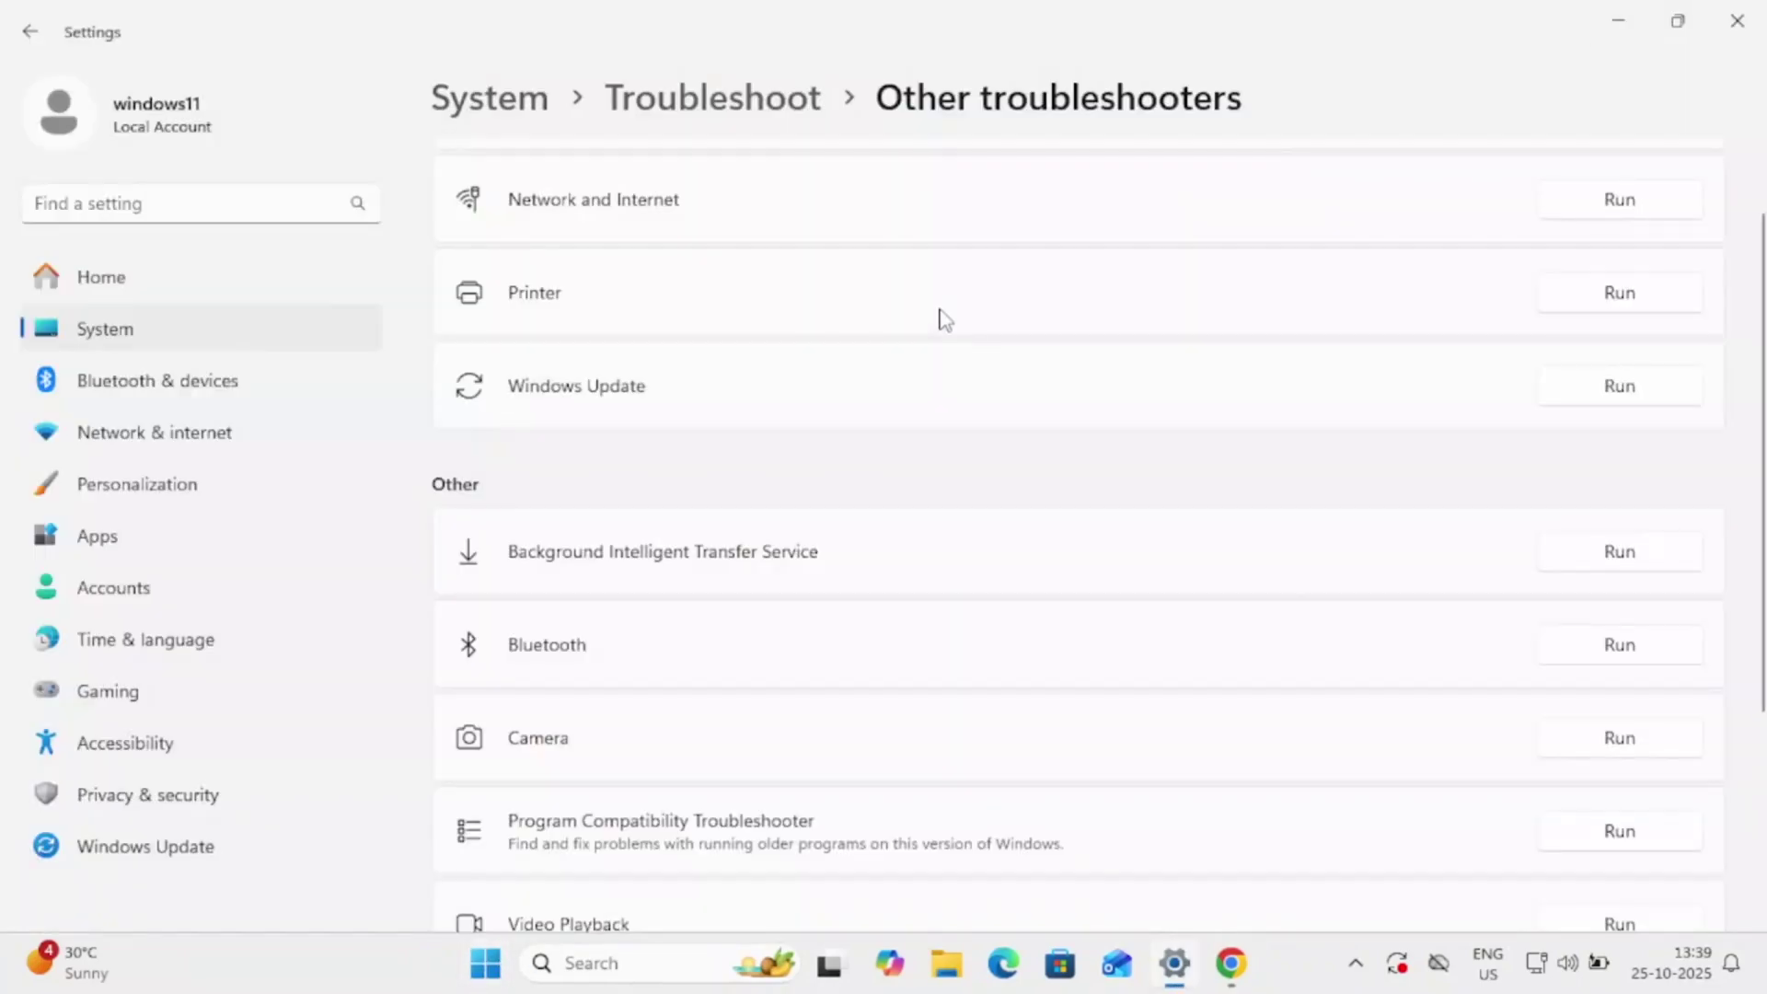
pyautogui.click(206, 856)
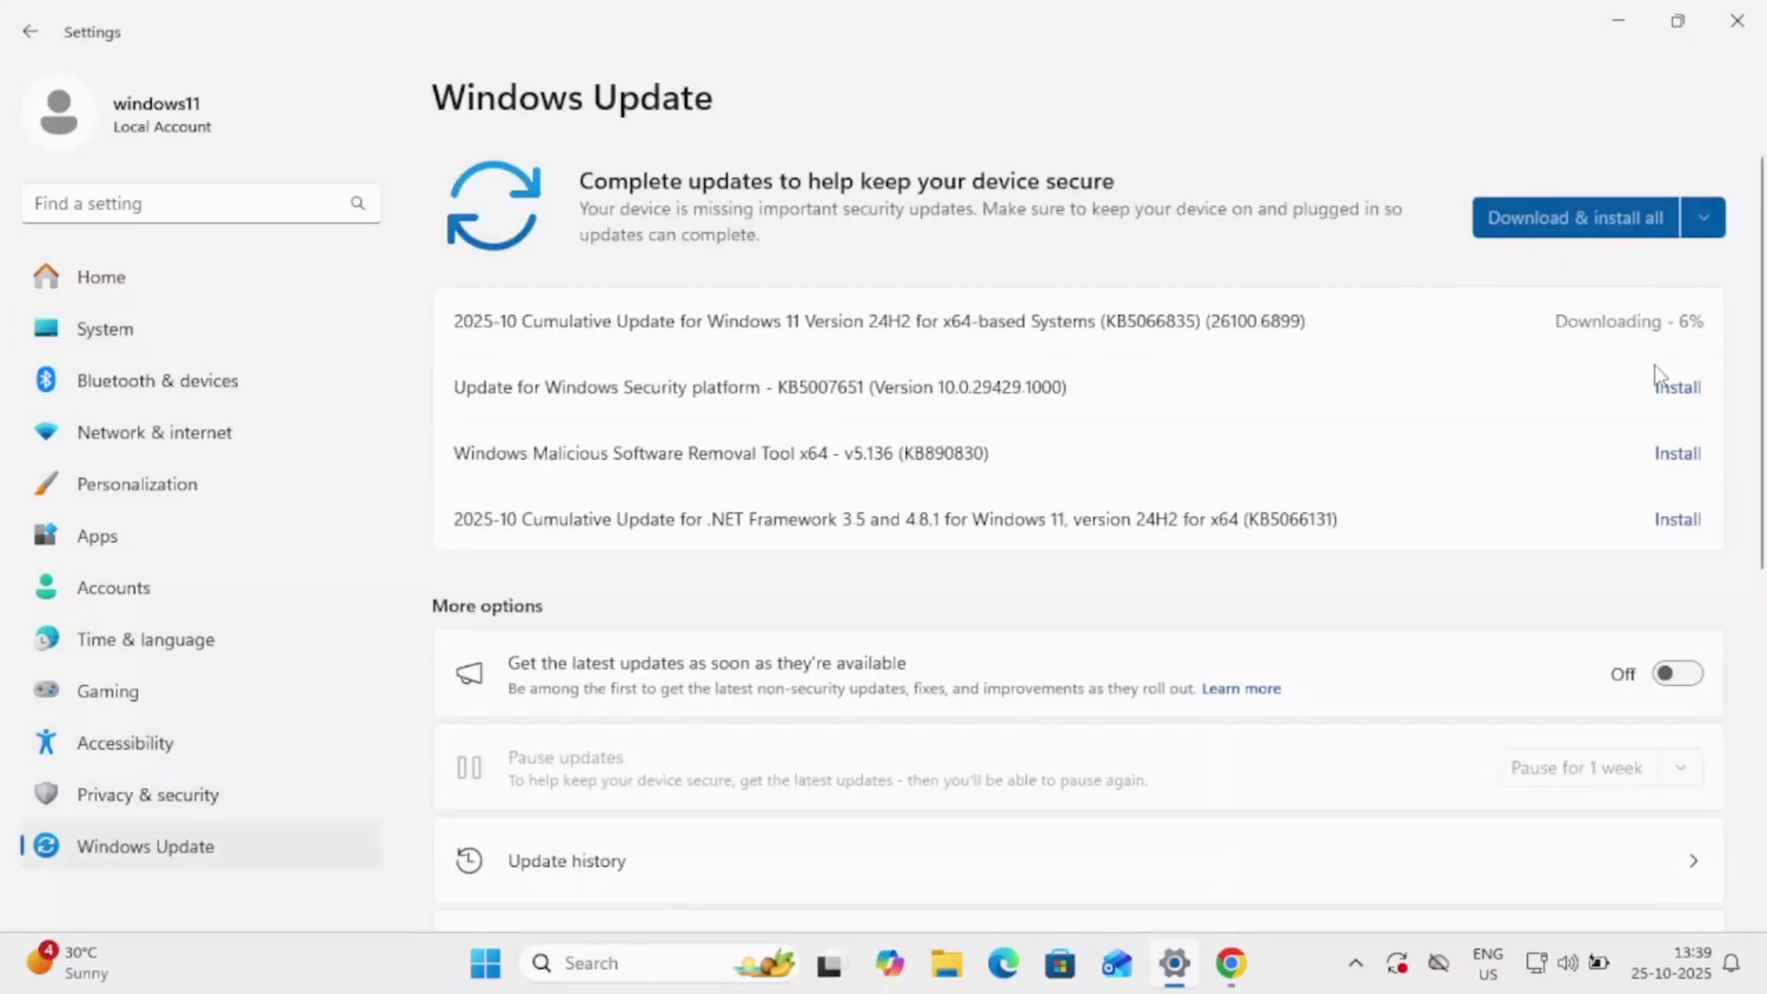
pyautogui.click(1677, 673)
pyautogui.click(1736, 22)
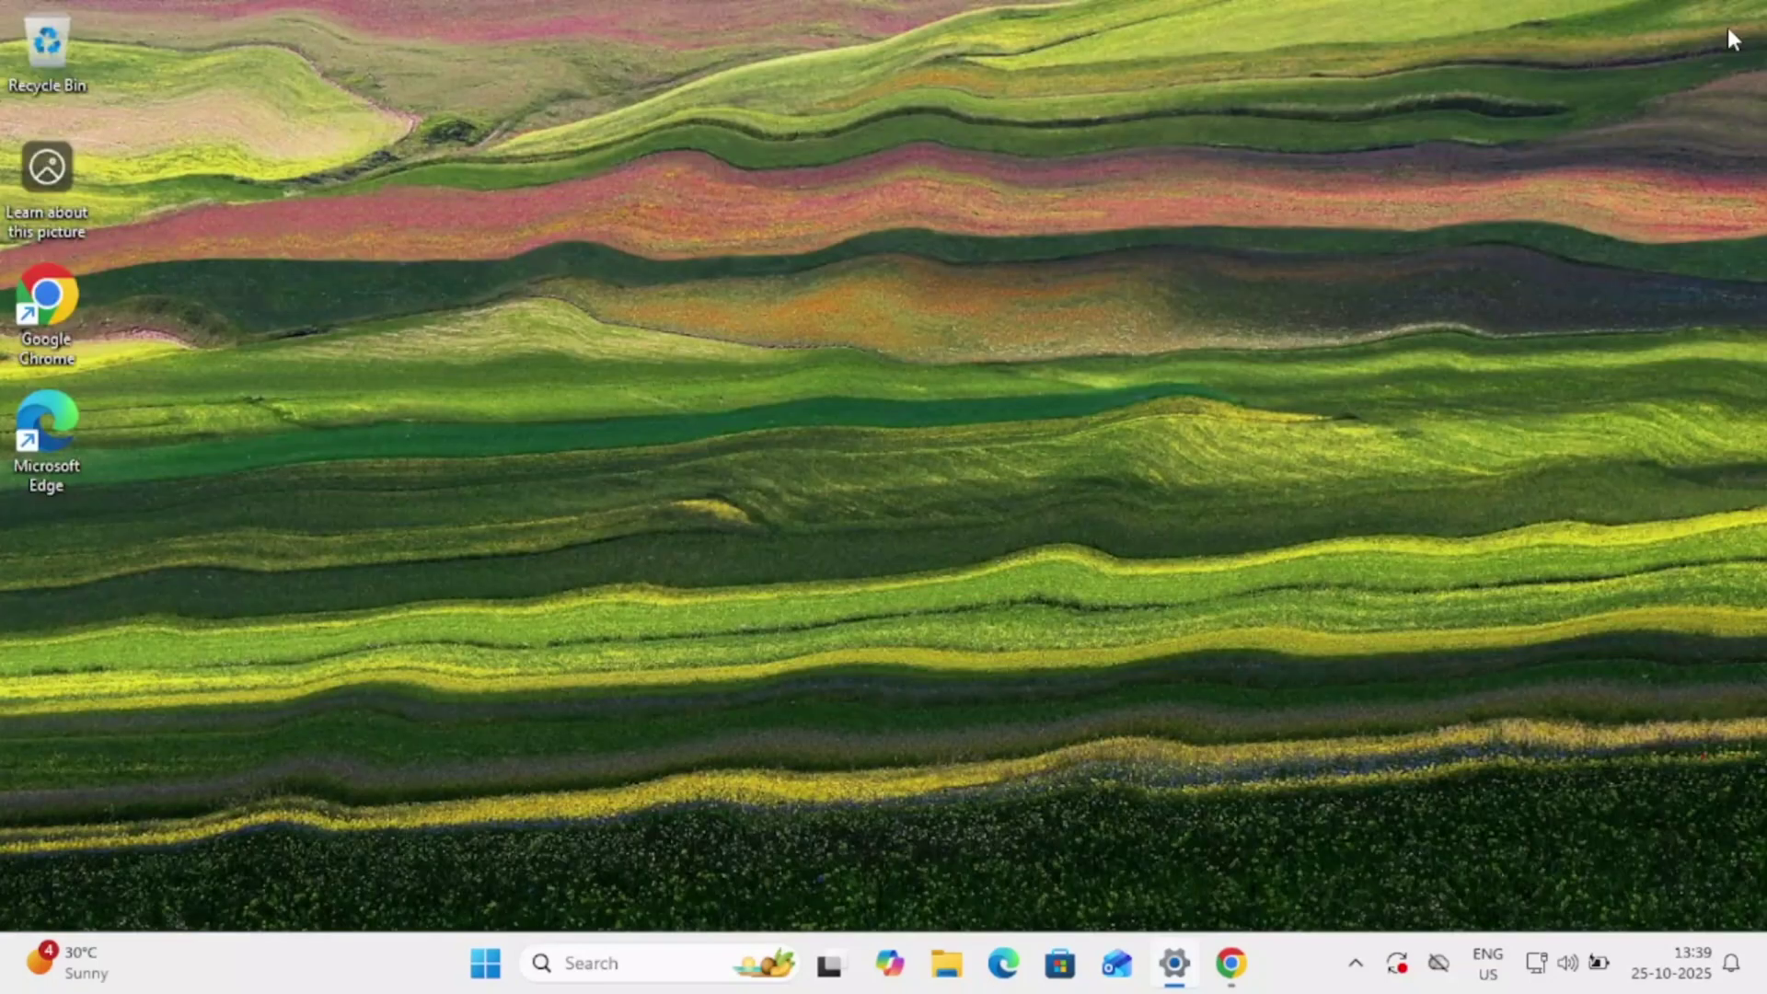
pyautogui.rightClick(921, 395)
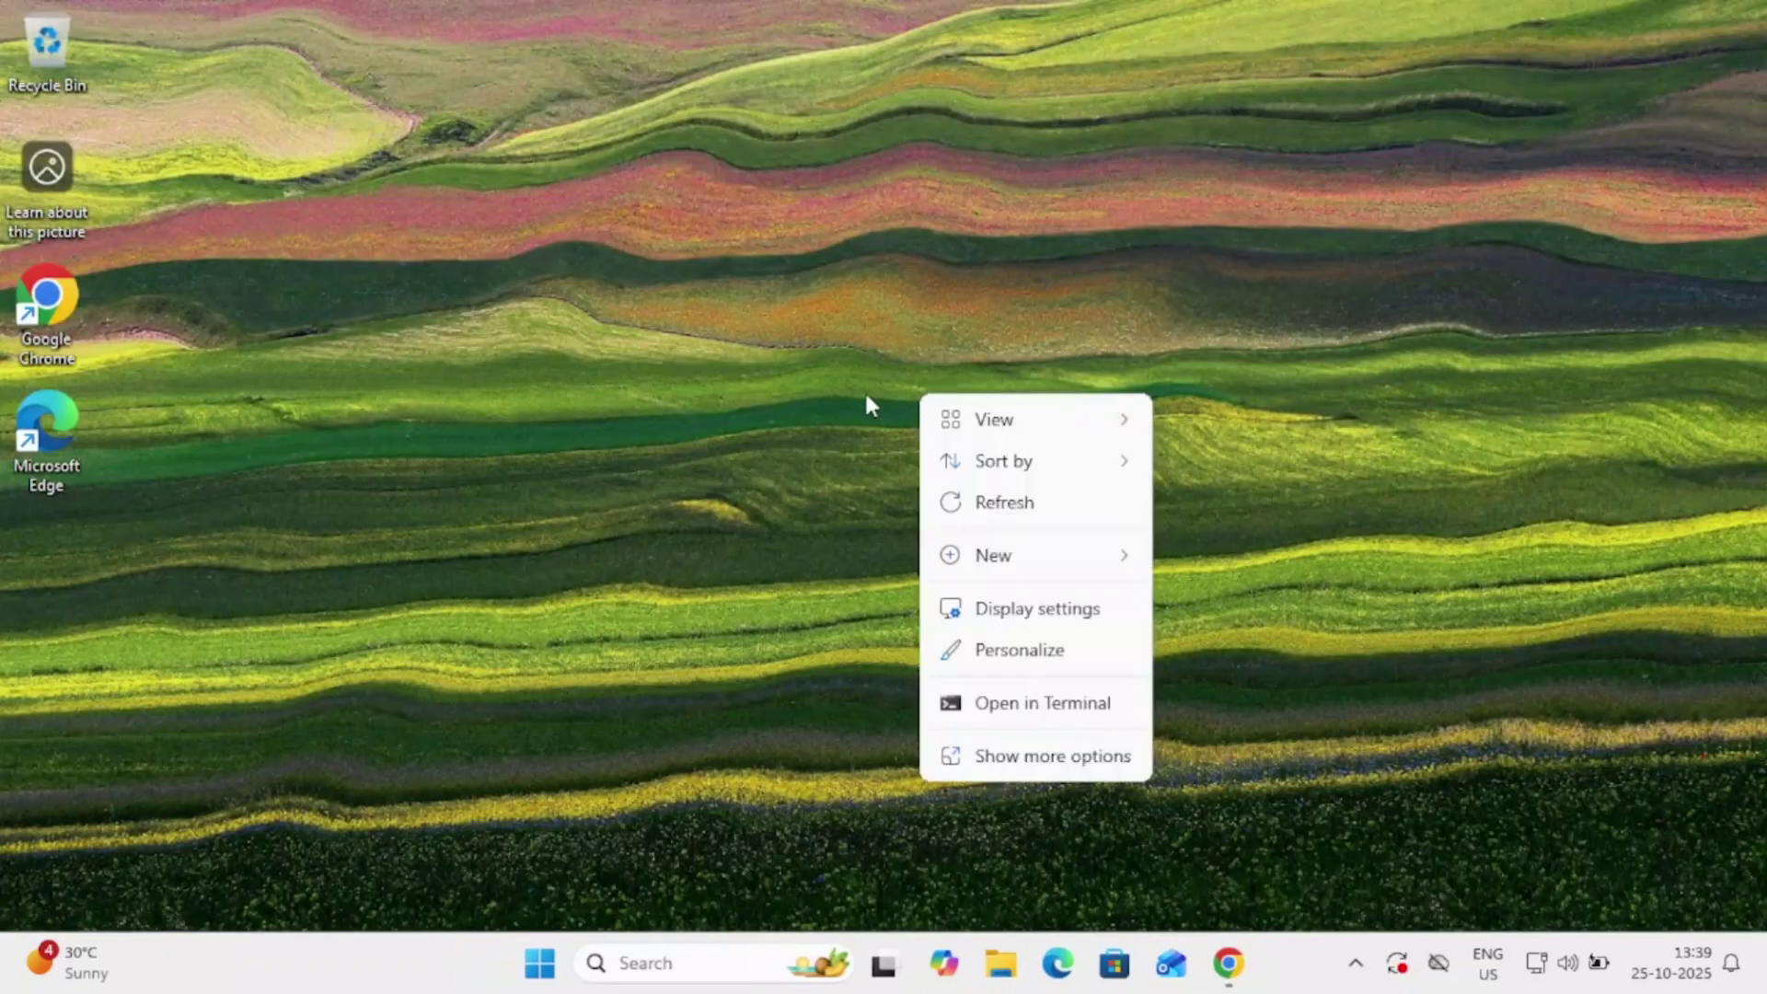
pyautogui.click(981, 495)
pyautogui.rightClick(898, 451)
pyautogui.click(974, 554)
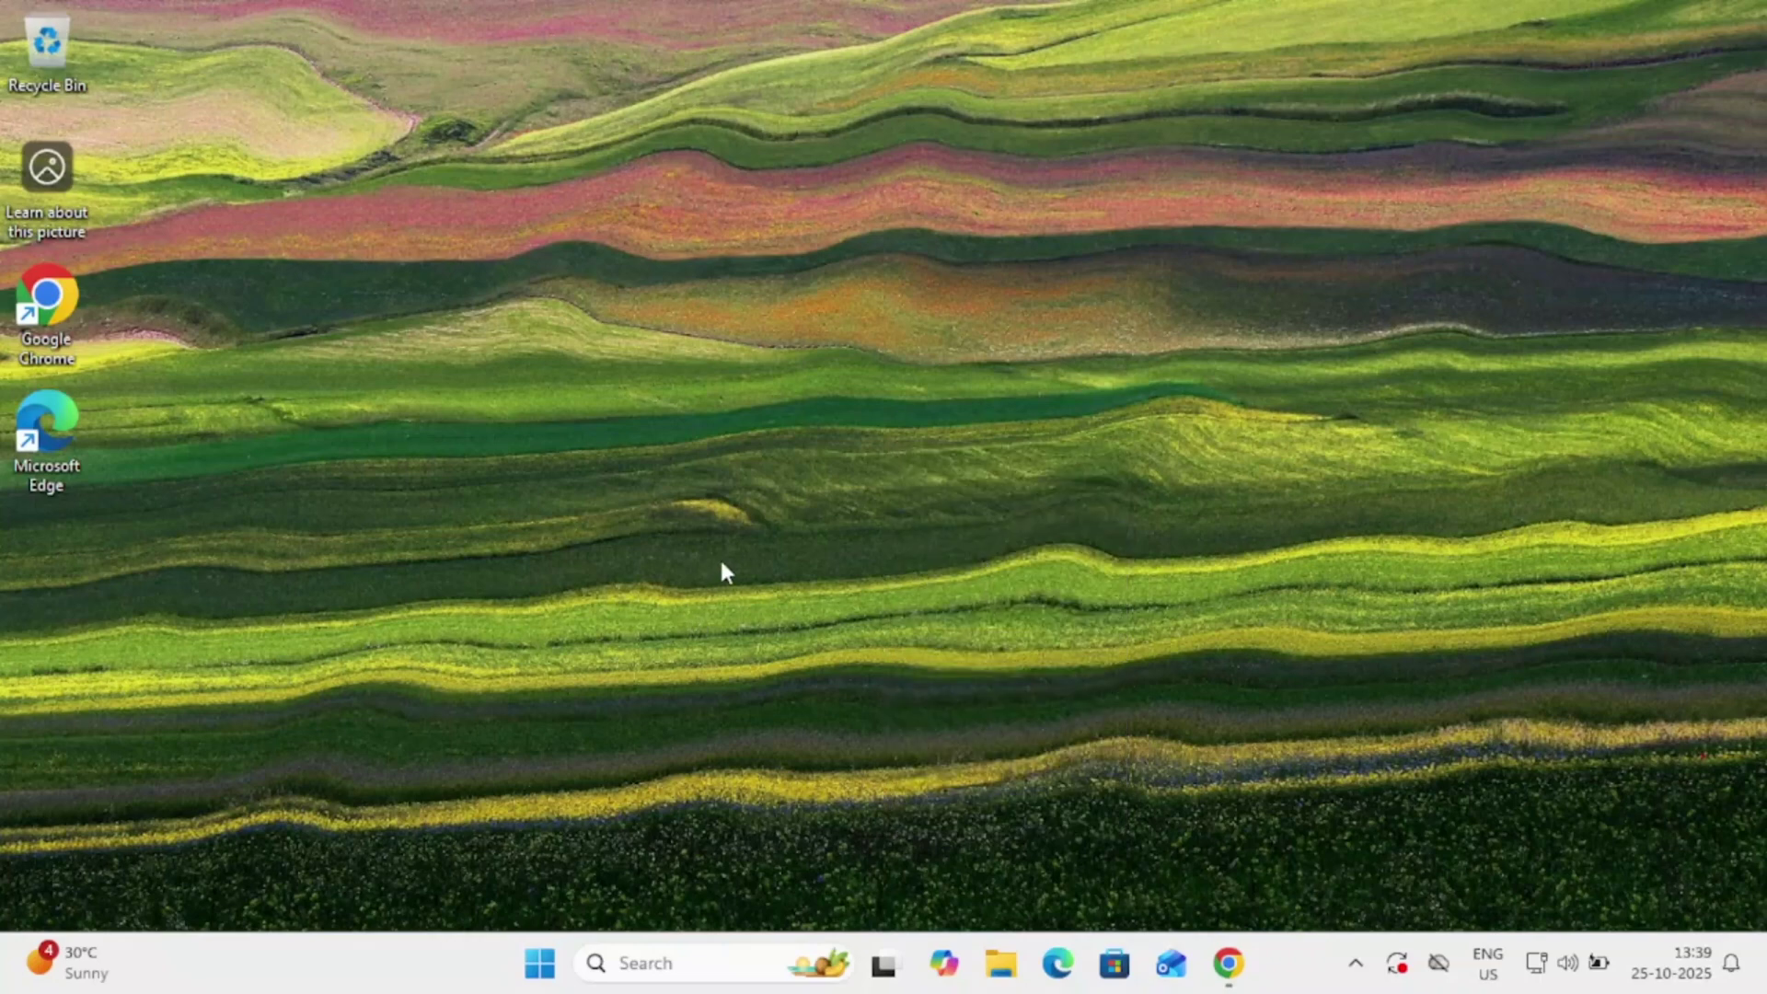
# - Find the Reset this PC option, start it with Keep my files, cancel at the reinstall method choice and close Settings
pyautogui.click(684, 961)
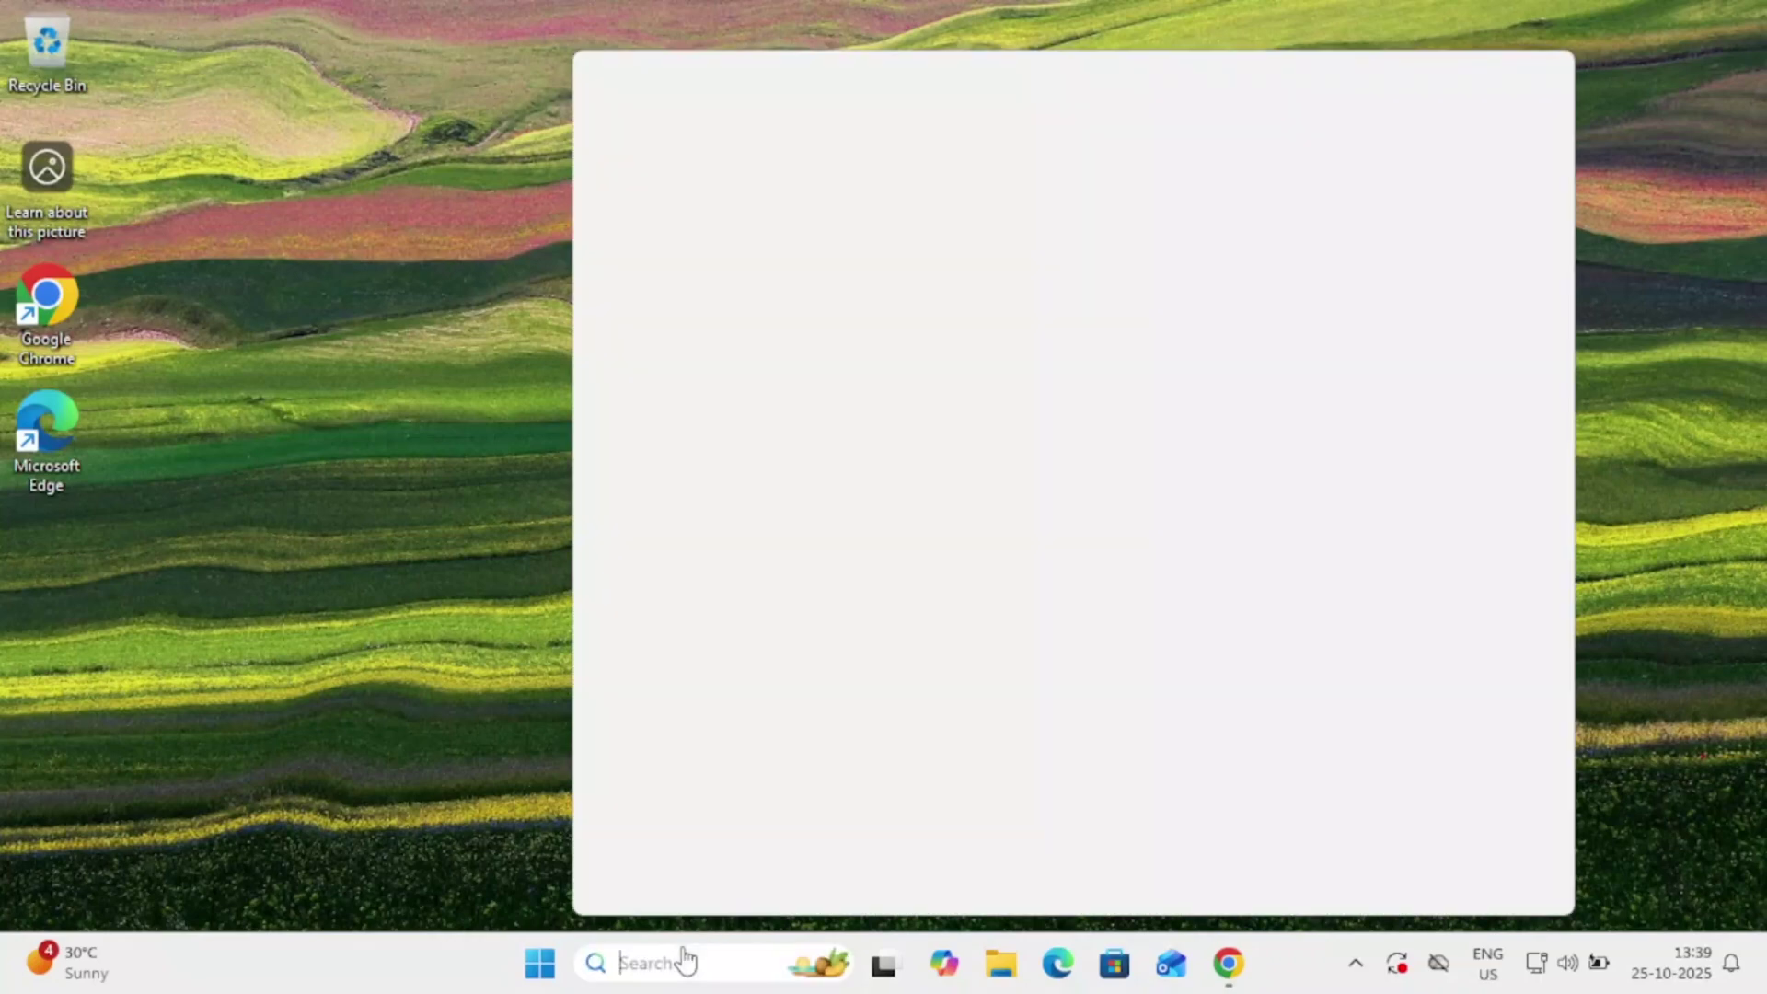
pyautogui.write('reset')
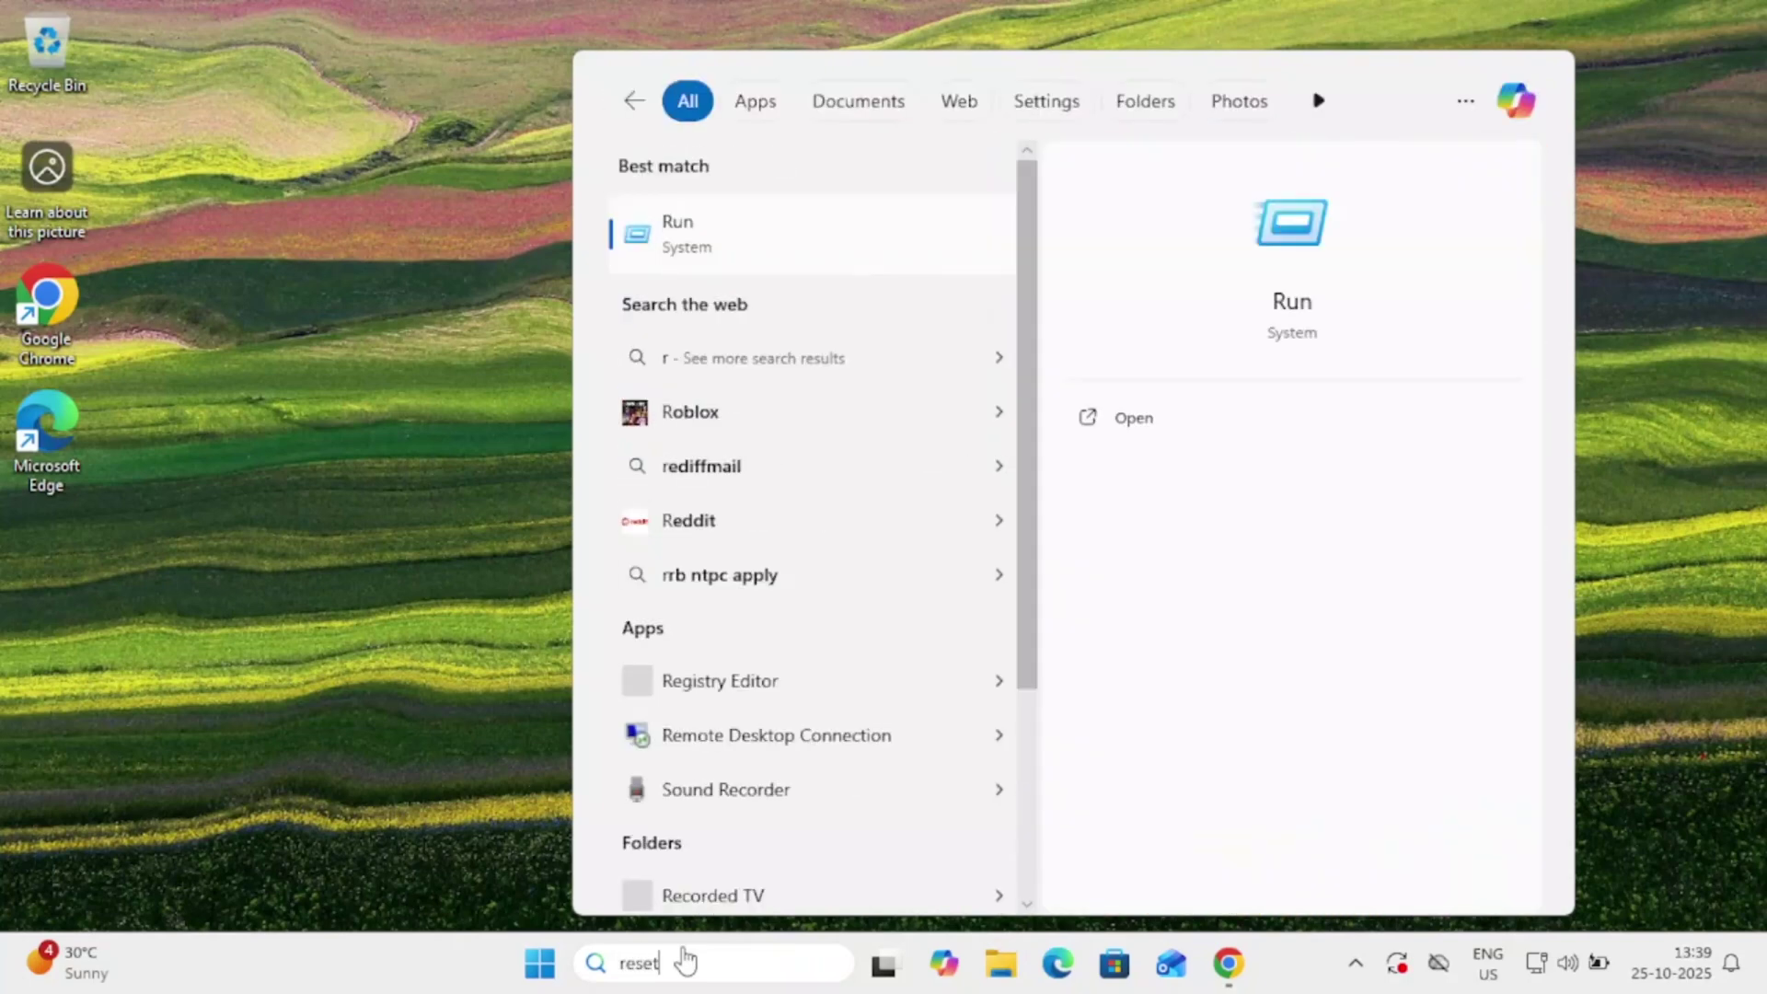
pyautogui.click(771, 228)
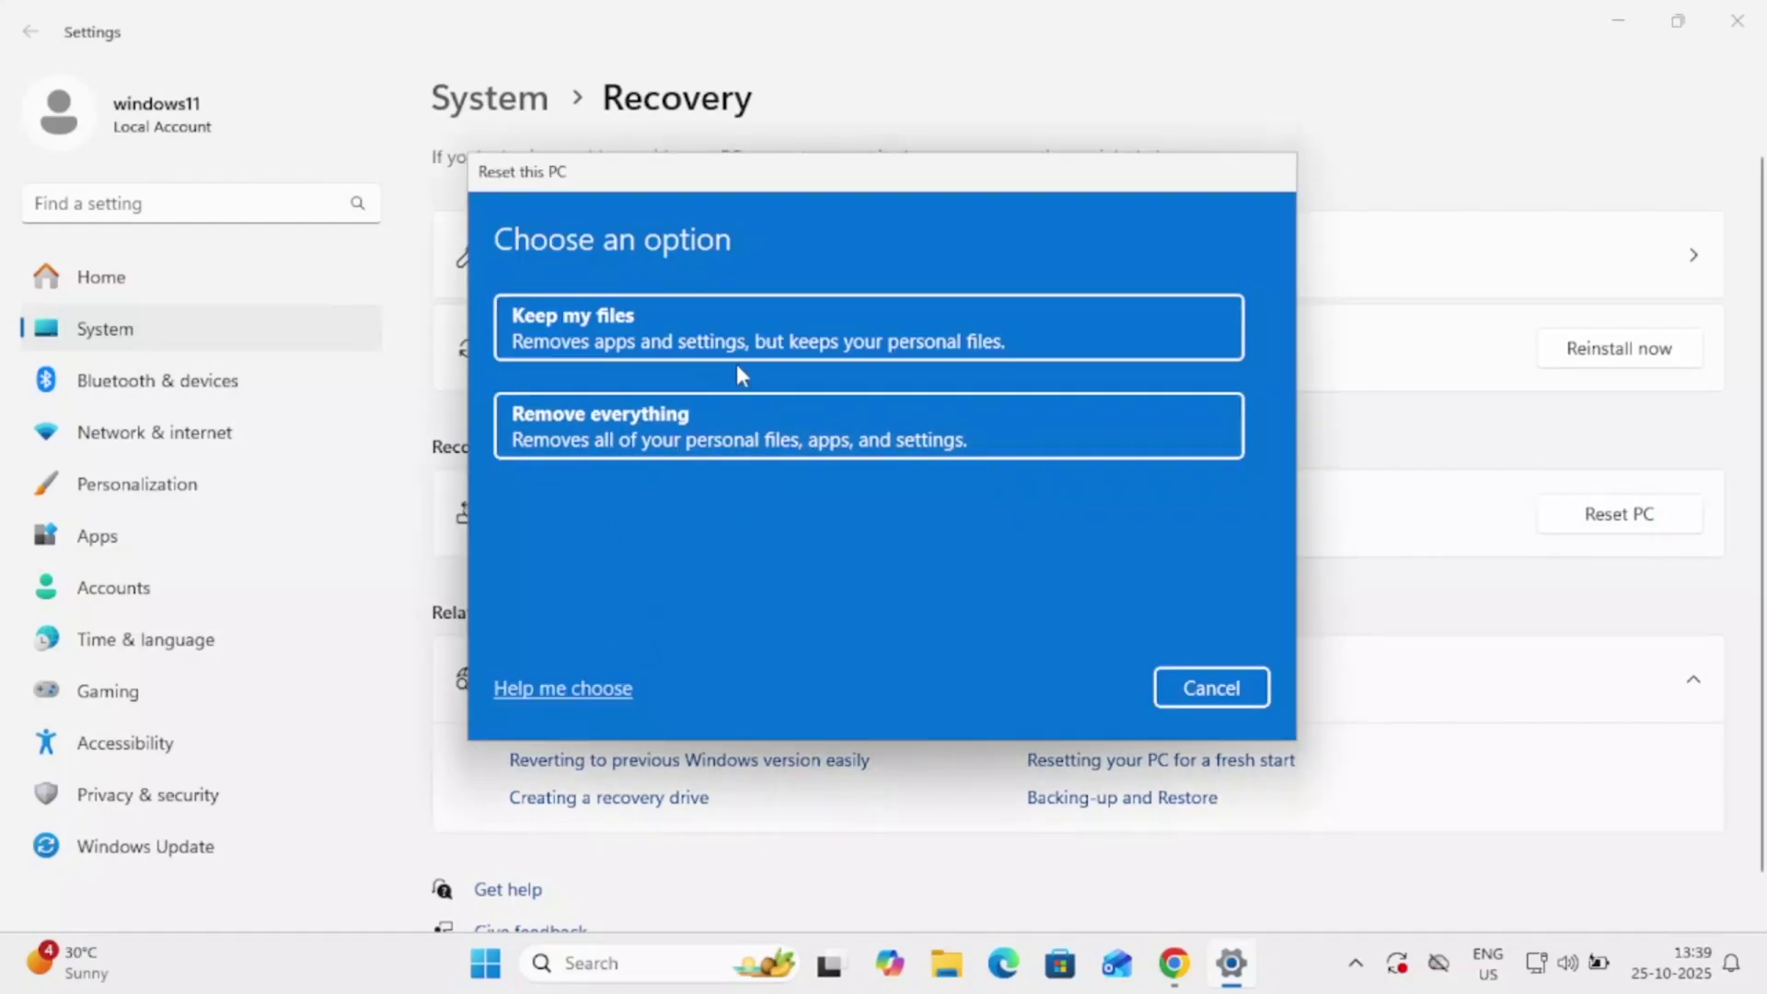
pyautogui.click(702, 343)
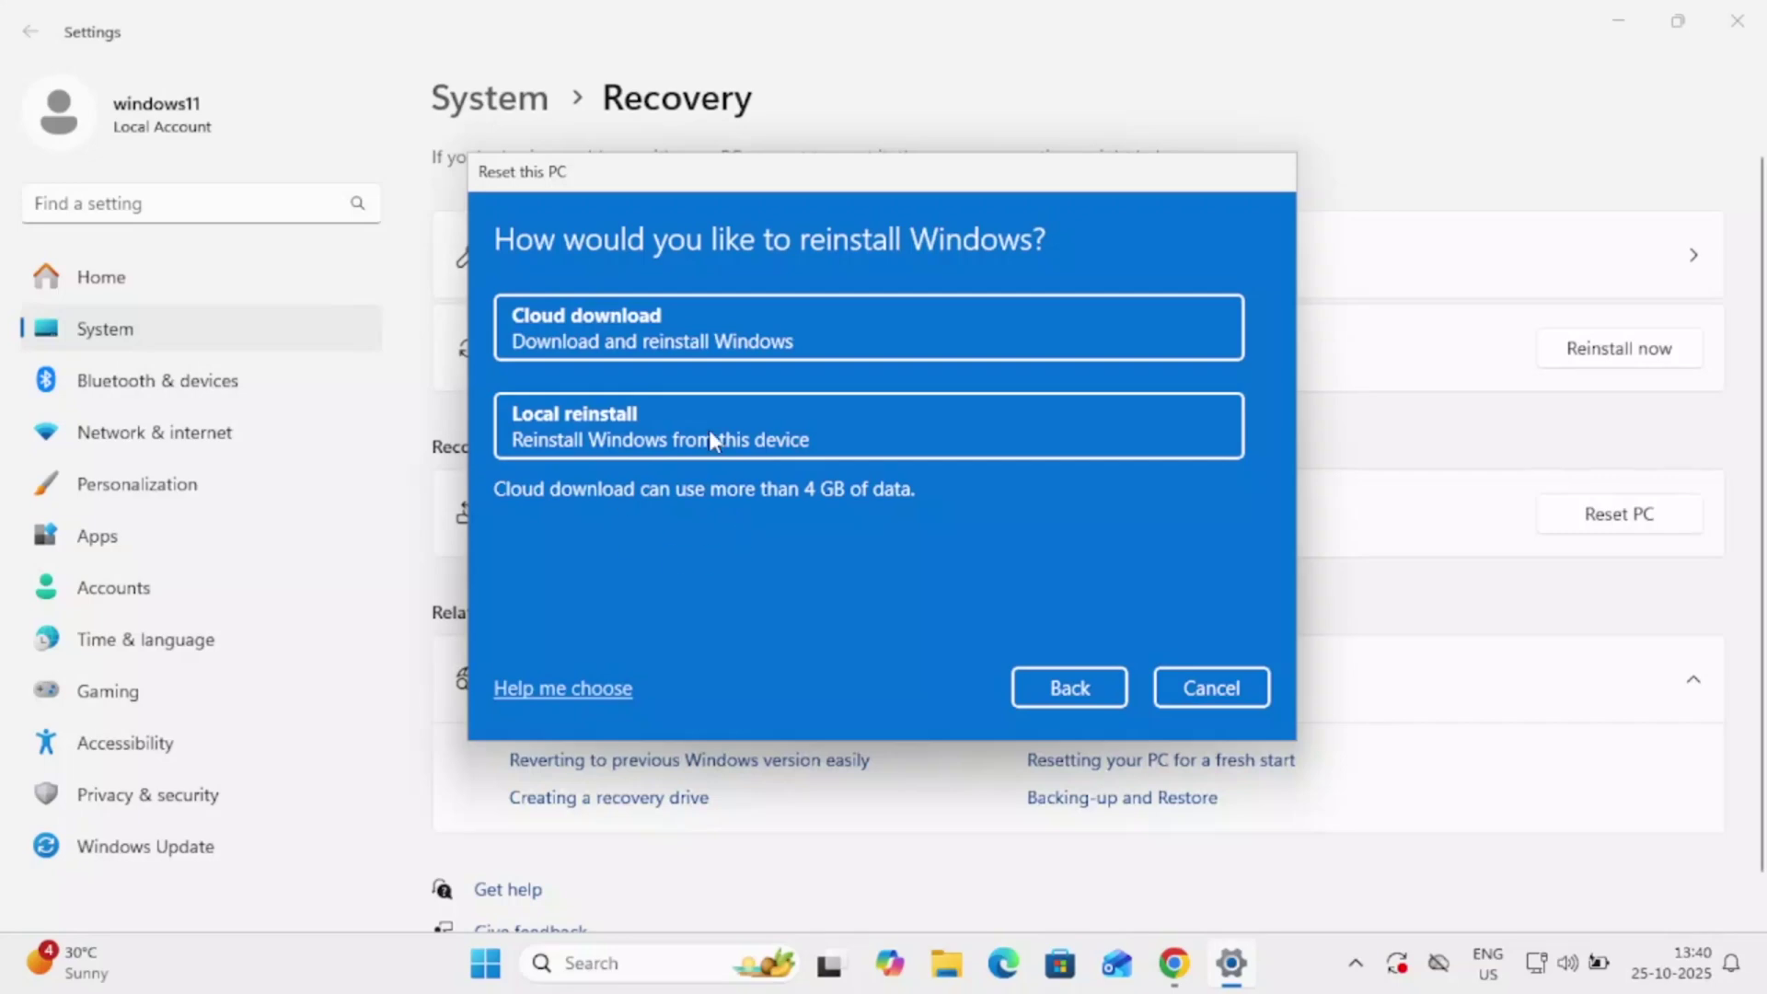
pyautogui.click(1215, 695)
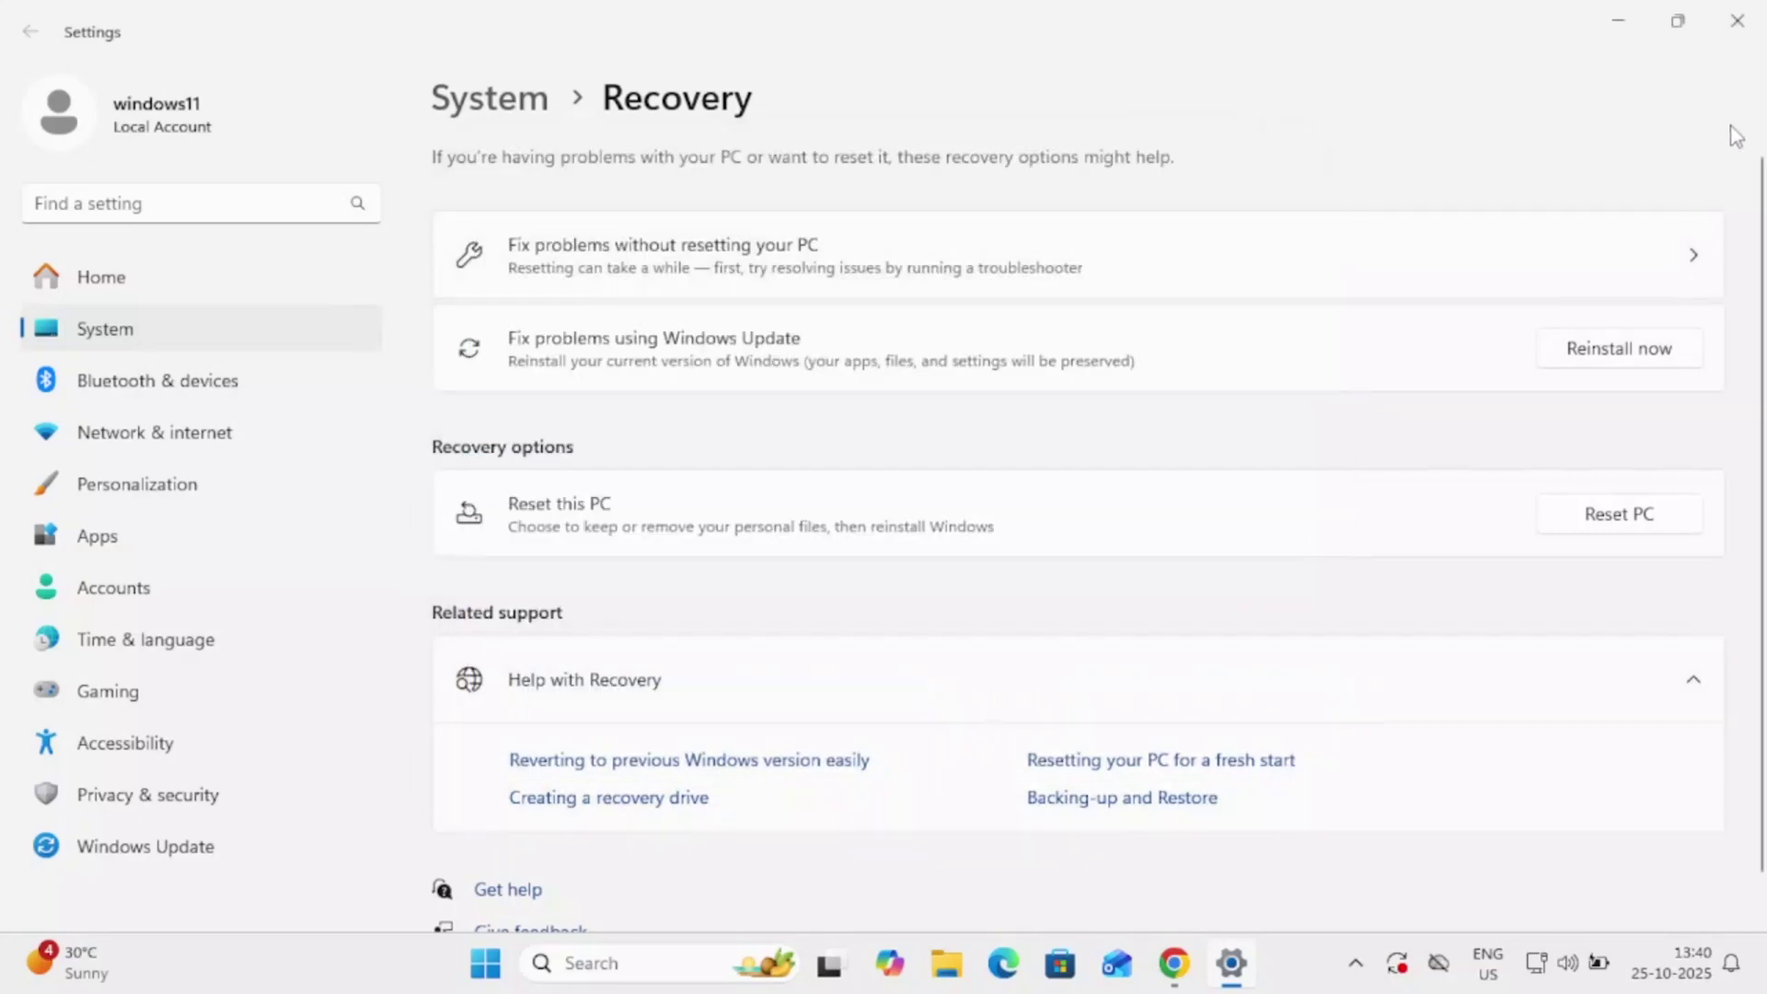
pyautogui.click(1738, 20)
pyautogui.rightClick(725, 375)
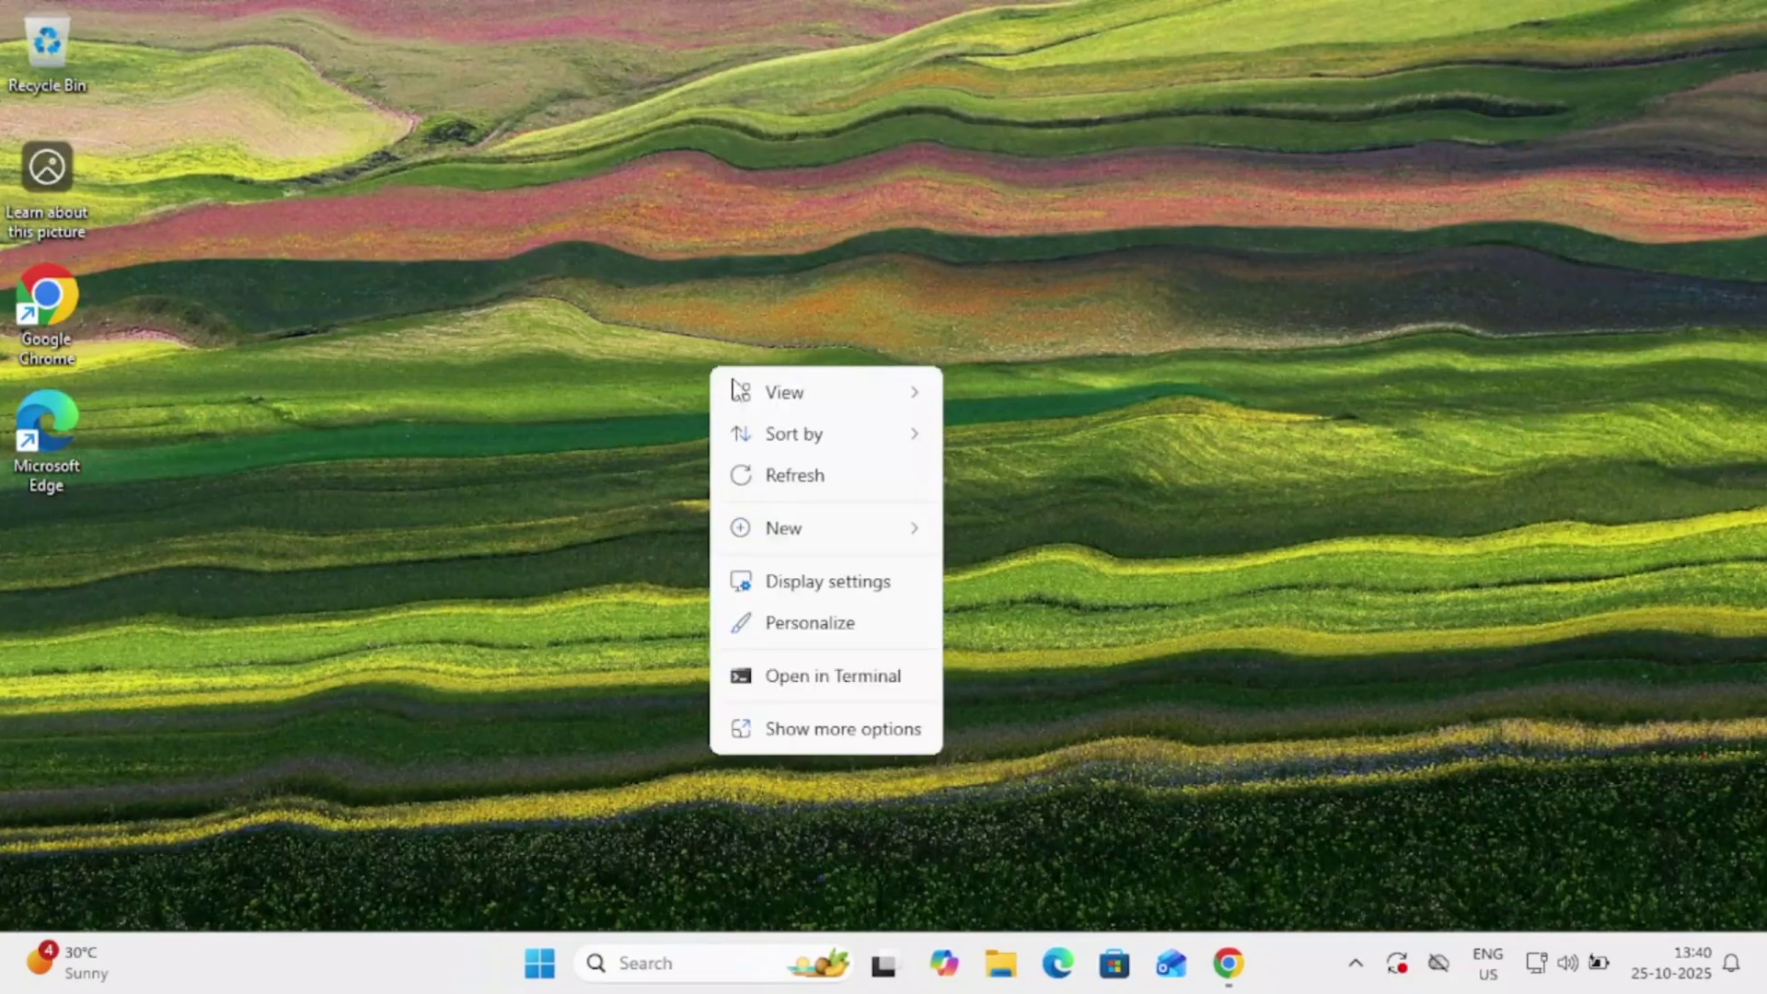
pyautogui.click(788, 486)
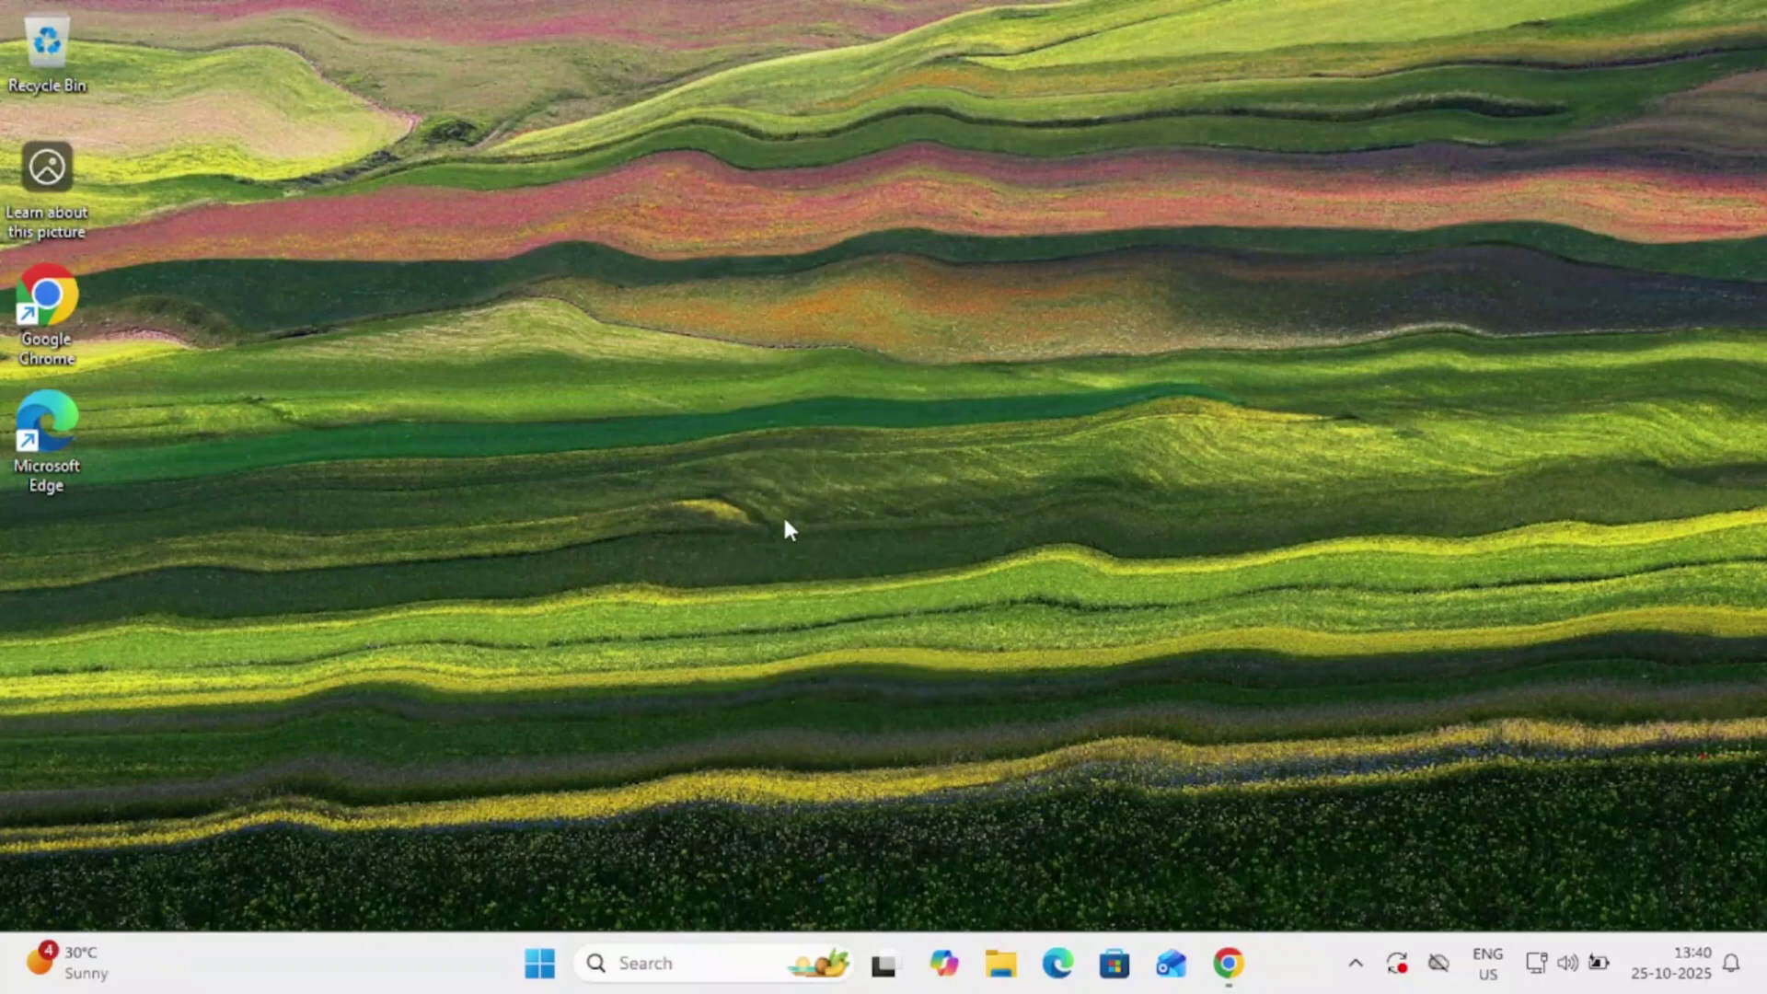